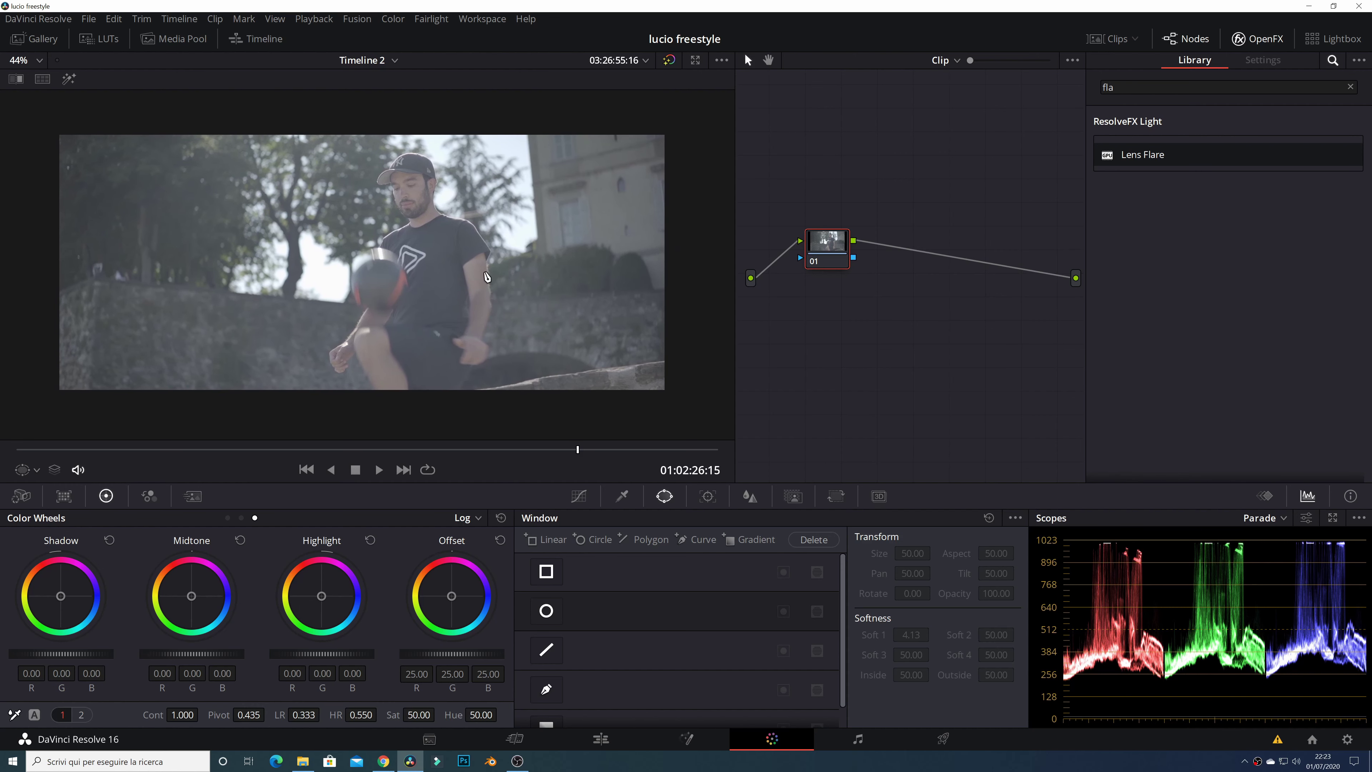
Label the first node in the graph 'nr'.
{"action": "scroll", "coordinate": [427, 254], "scroll_direction": "up", "scroll_amount": 1}
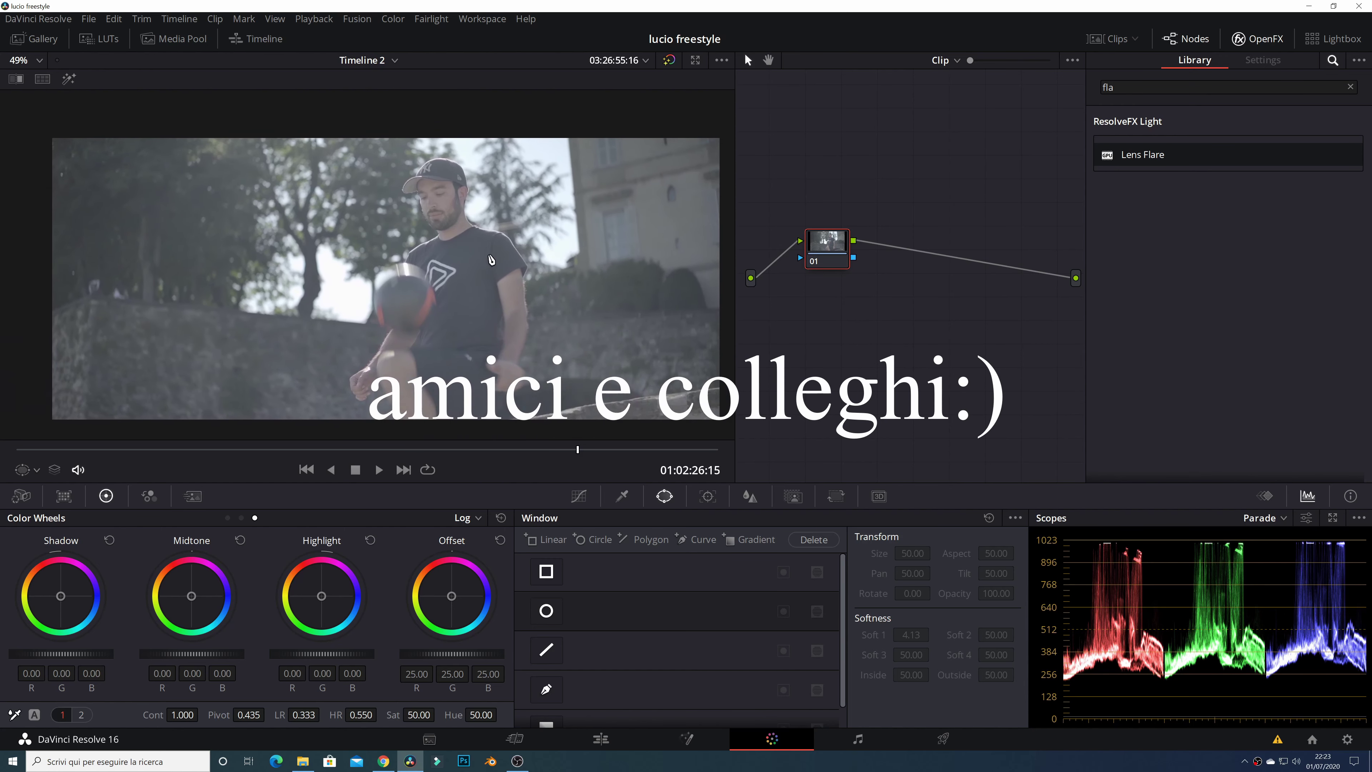
{"action": "scroll", "coordinate": [414, 226], "scroll_direction": "down", "scroll_amount": 1}
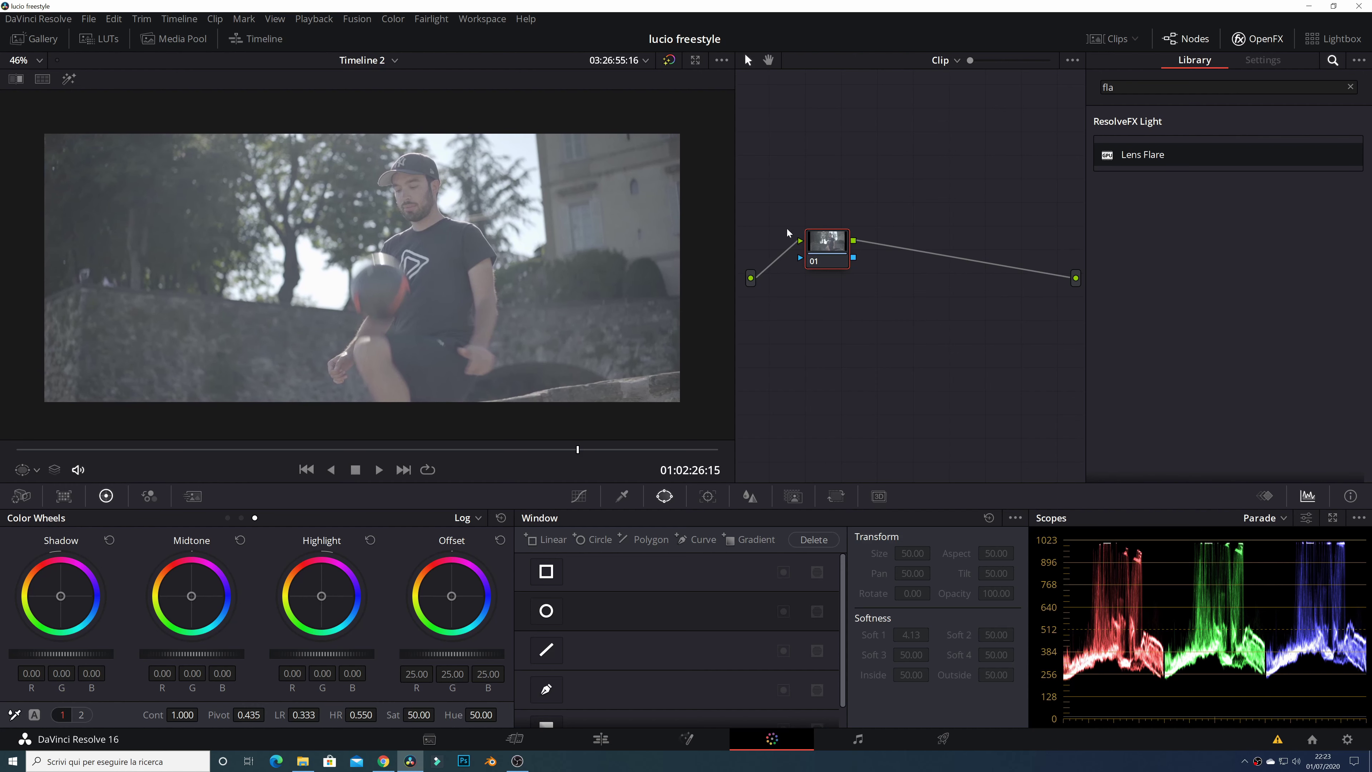
{"action": "right_click", "coordinate": [833, 233]}
{"action": "left_click", "coordinate": [833, 233]}
{"action": "mouse_move", "coordinate": [835, 240]}
{"action": "left_mouse_down"}
{"action": "mouse_move", "coordinate": [847, 264]}
{"action": "mouse_move", "coordinate": [862, 255]}
{"action": "left_mouse_up"}
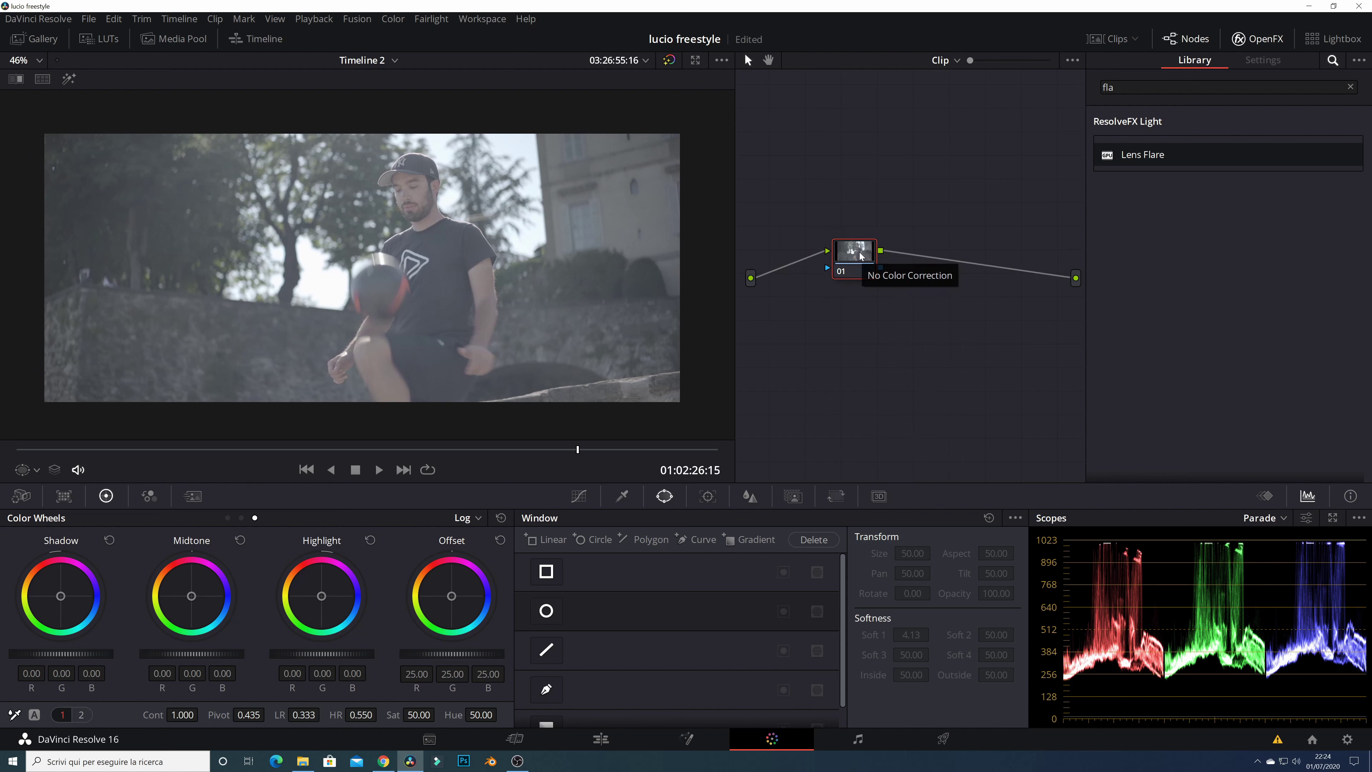
{"action": "left_click_drag", "start_coordinate": [863, 256], "coordinate": [863, 247]}
{"action": "right_click", "coordinate": [844, 252]}
{"action": "left_click", "coordinate": [869, 279]}
{"action": "type", "text": "nr"}
Add serial node 02 after nr, arrange both nodes, and show the Motion Effects noise reduction settings.
{"action": "left_click_drag", "start_coordinate": [854, 245], "coordinate": [792, 373]}
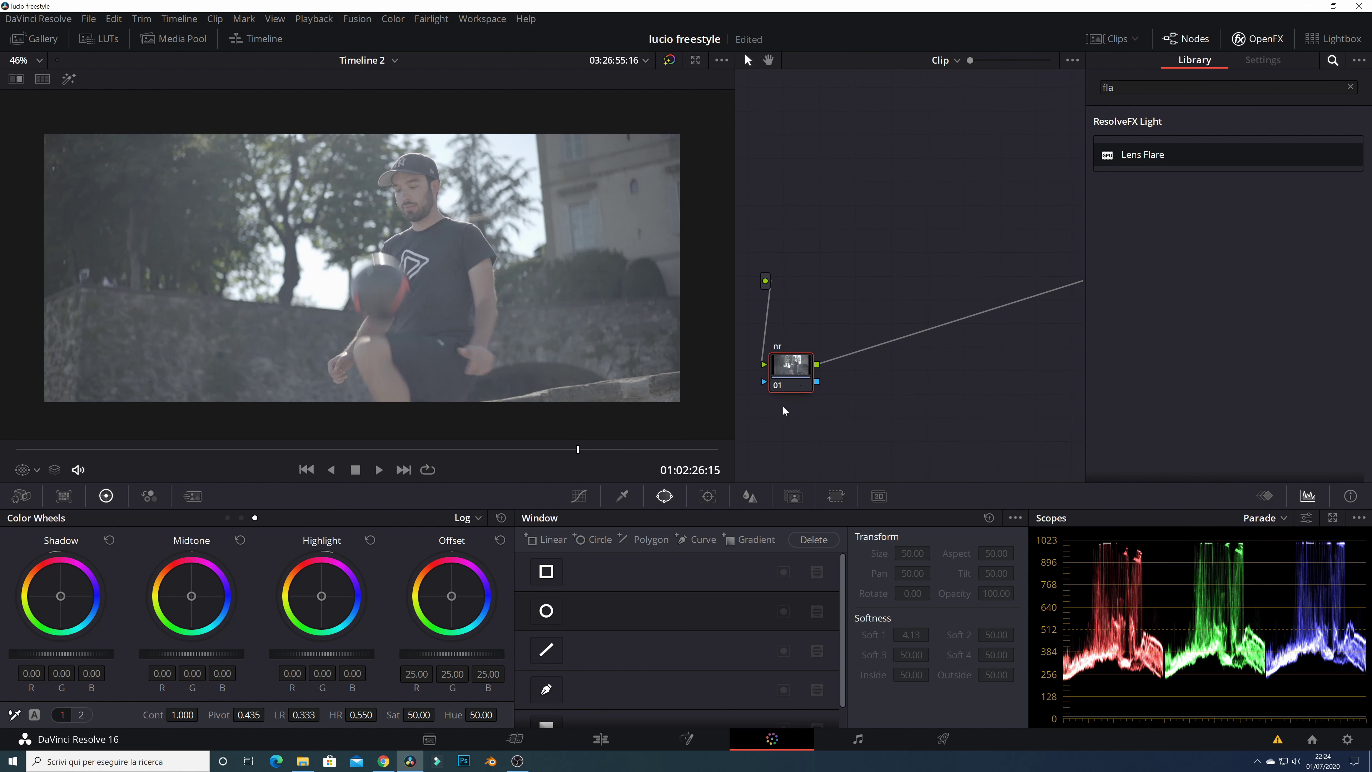
{"action": "key", "text": "alt+s"}
{"action": "mouse_move", "coordinate": [867, 373]}
{"action": "left_mouse_down"}
{"action": "mouse_move", "coordinate": [885, 283]}
{"action": "mouse_move", "coordinate": [831, 242]}
{"action": "left_mouse_up"}
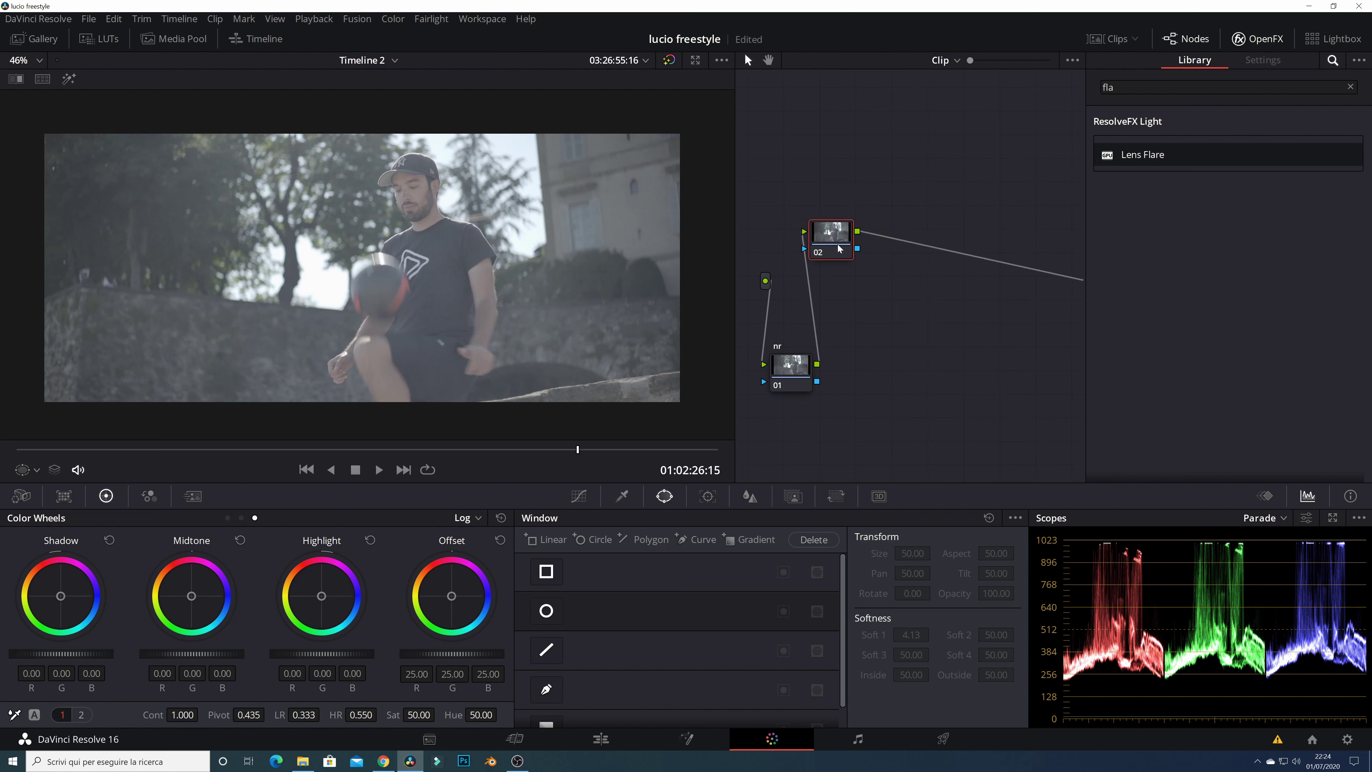
{"action": "left_click_drag", "start_coordinate": [800, 377], "coordinate": [824, 367]}
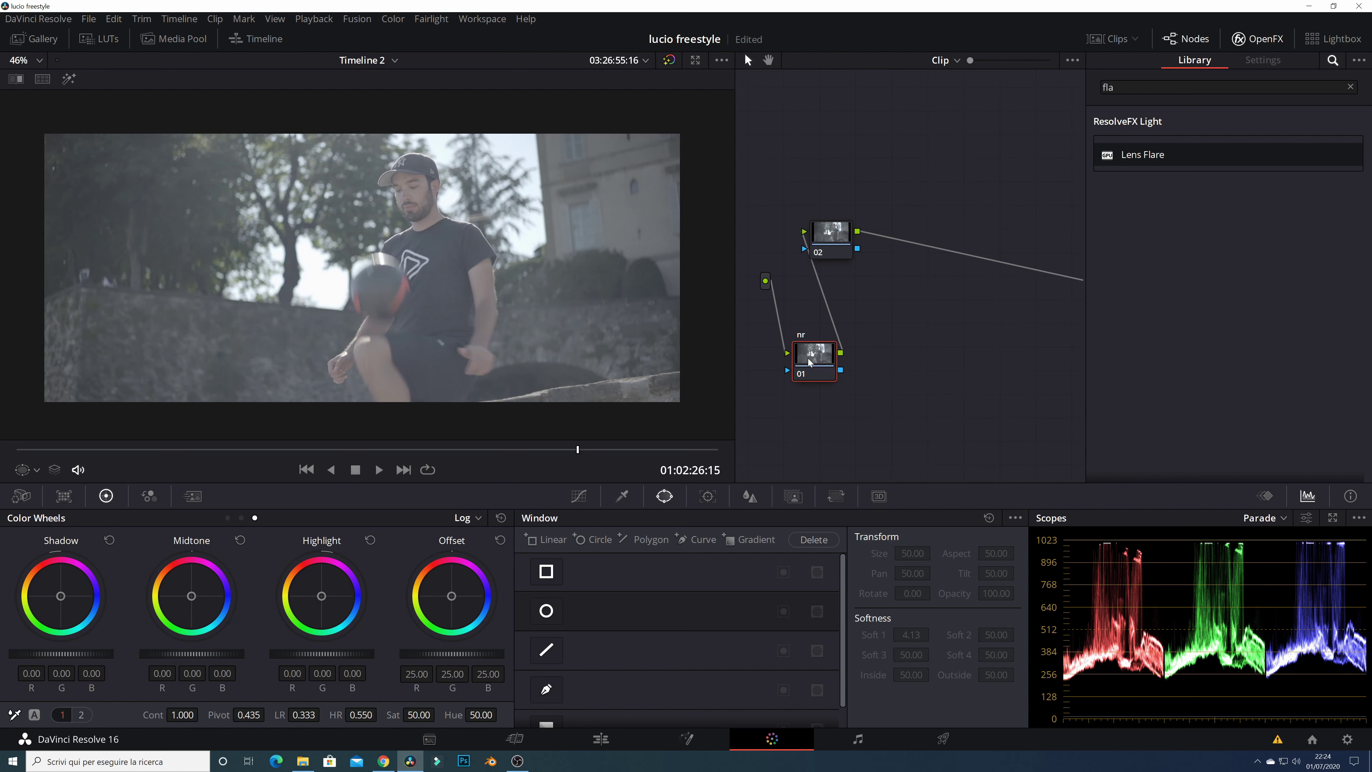
{"action": "left_click", "coordinate": [192, 496]}
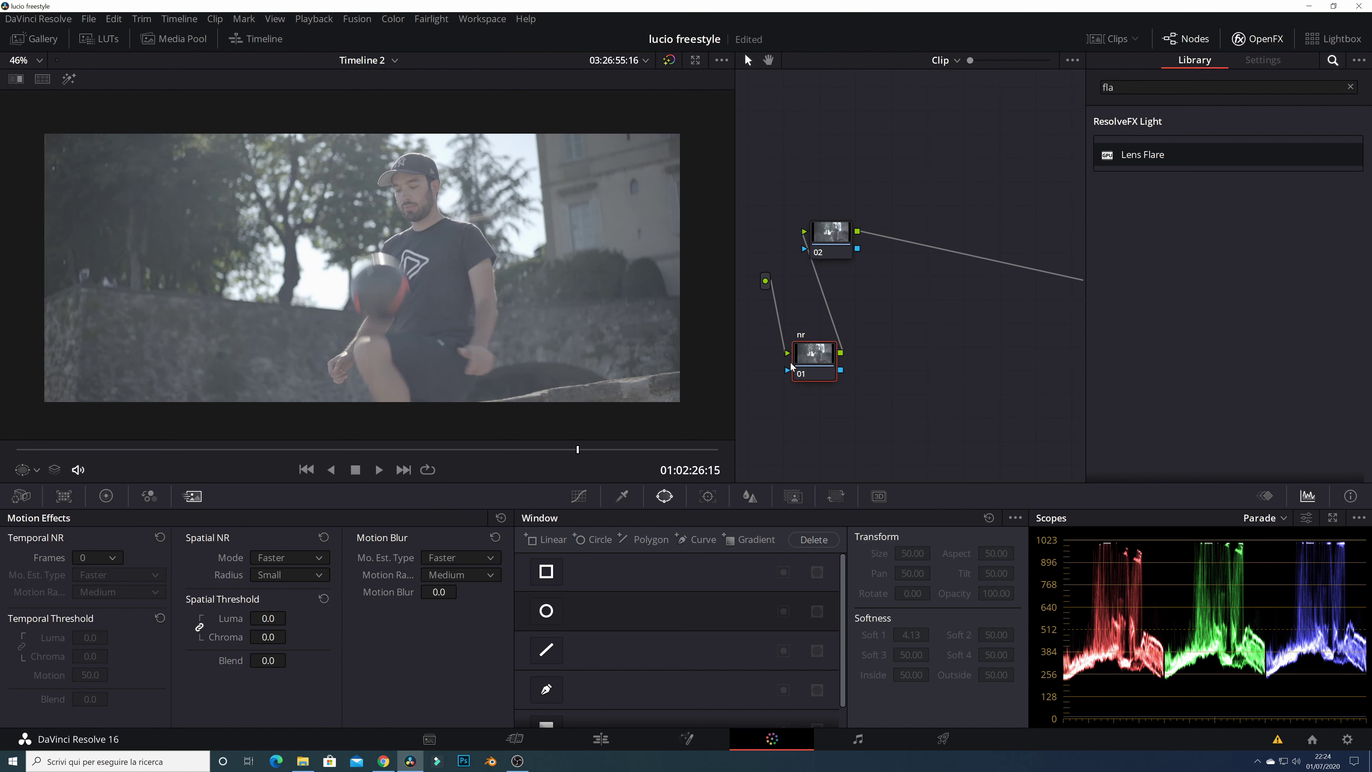
Save the project, then set Temporal NR to 3 frames with Better motion estimation.
{"action": "left_click", "coordinate": [110, 559]}
{"action": "left_click", "coordinate": [89, 555]}
{"action": "key", "text": "ctrl+s"}
{"action": "left_click", "coordinate": [86, 557]}
{"action": "left_click", "coordinate": [89, 623]}
{"action": "left_click", "coordinate": [93, 578]}
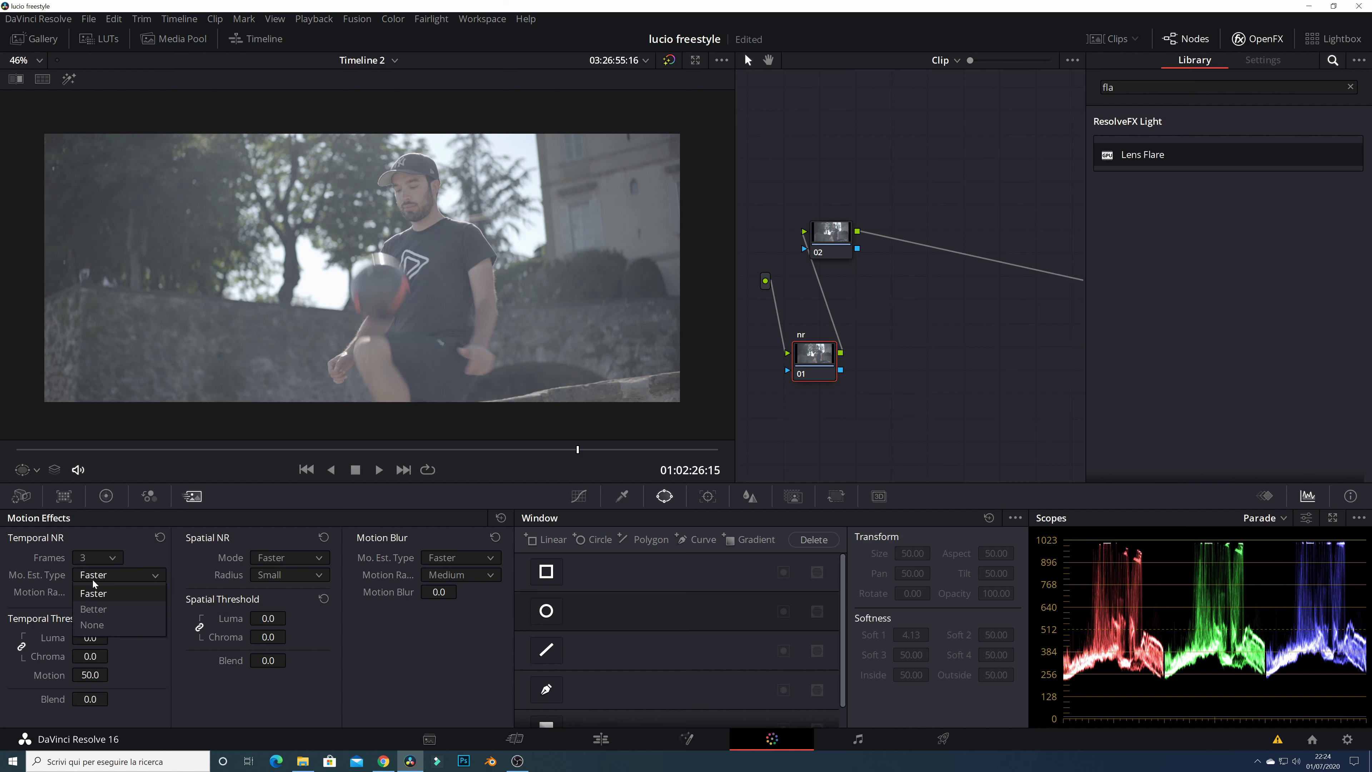
{"action": "left_click", "coordinate": [89, 609]}
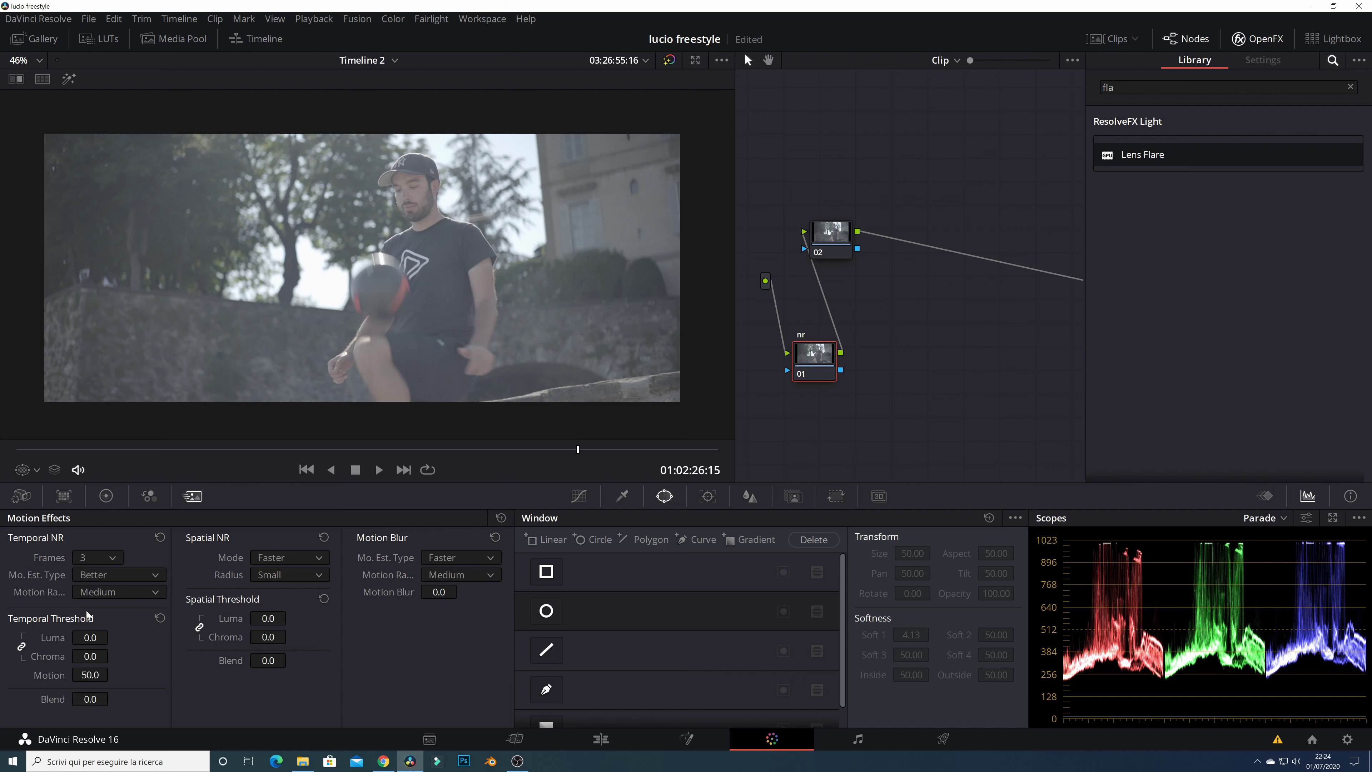
Set the temporal threshold to 8, spatial chroma to 6.5, and spatial mode to Better.
{"action": "left_click", "coordinate": [87, 638]}
{"action": "type", "text": "8"}
{"action": "key", "text": "Return"}
{"action": "left_click", "coordinate": [200, 629]}
{"action": "left_click_drag", "start_coordinate": [268, 636], "coordinate": [280, 615]}
{"action": "left_click", "coordinate": [269, 559]}
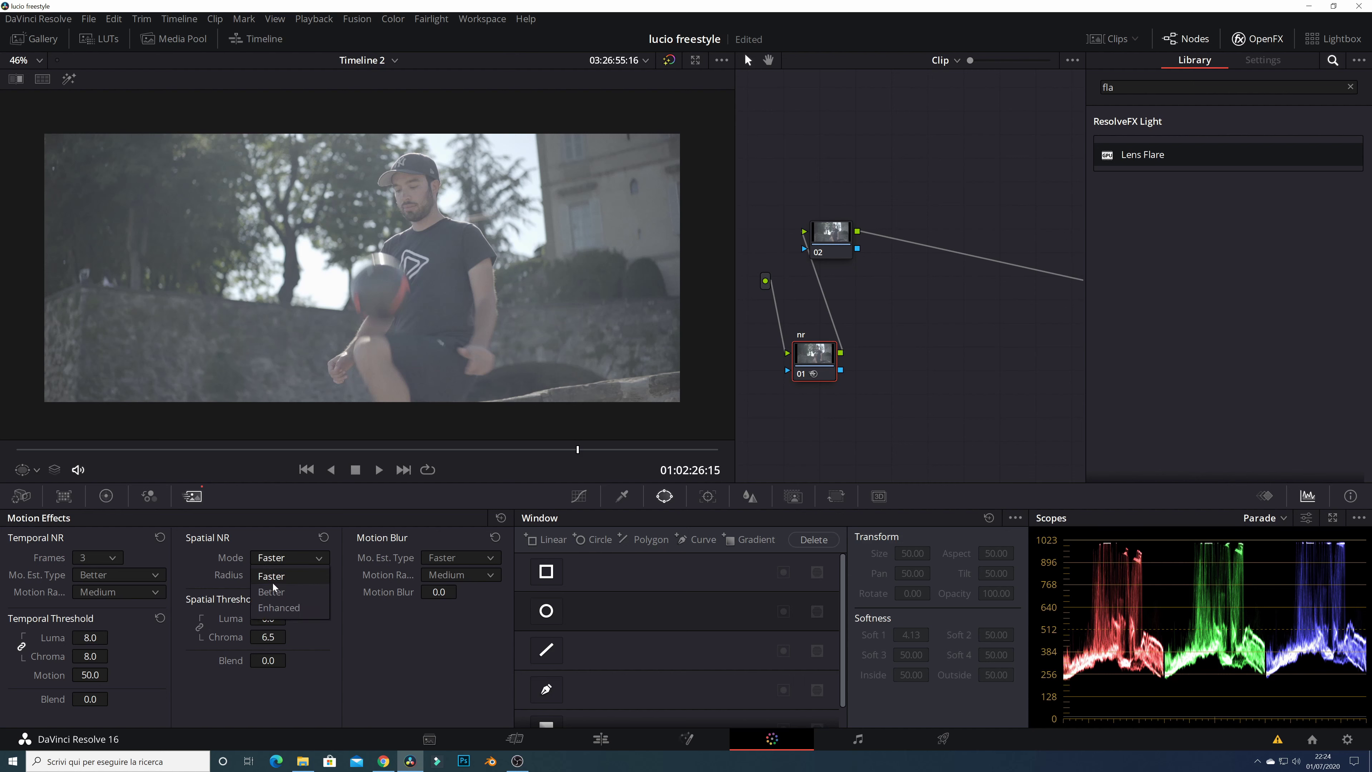
{"action": "left_click", "coordinate": [273, 591]}
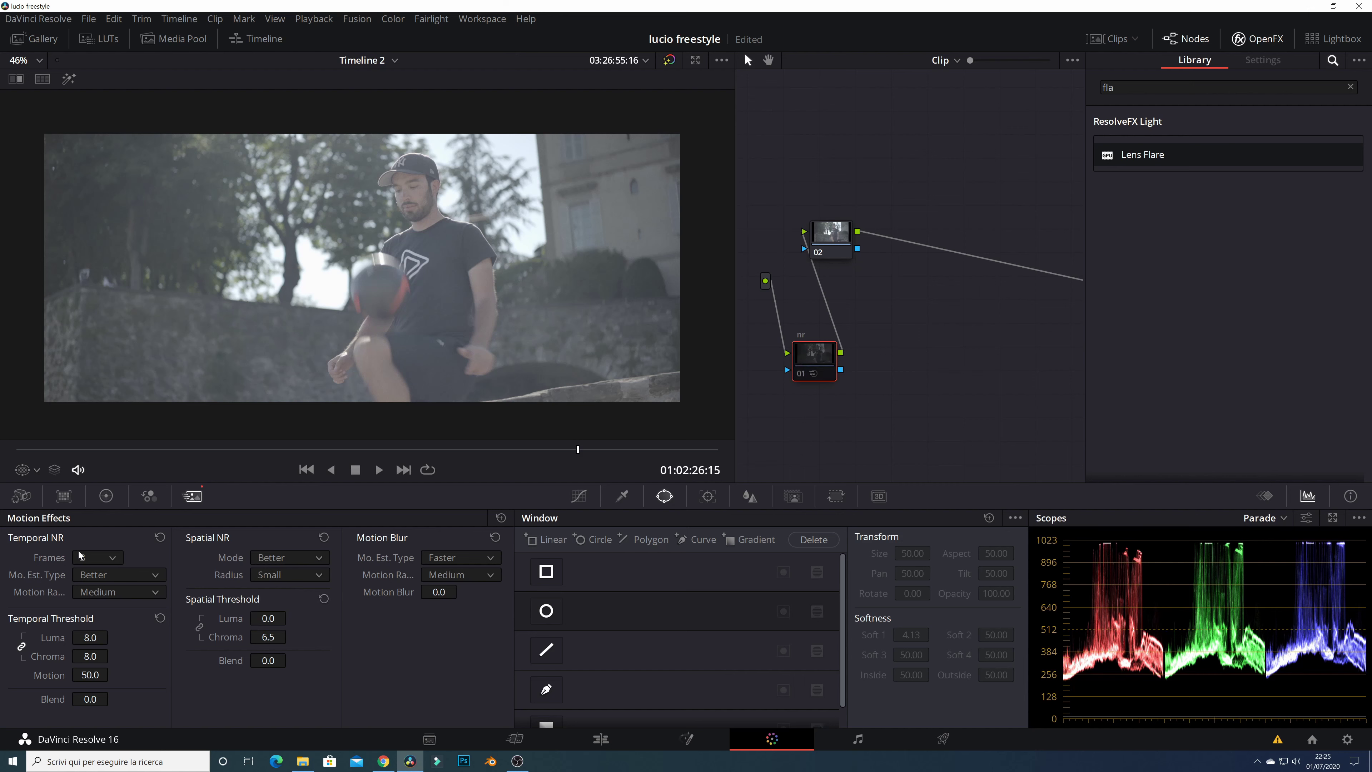
Label node 02 'wb' and reposition it in the graph.
{"action": "left_click_drag", "start_coordinate": [810, 361], "coordinate": [803, 368]}
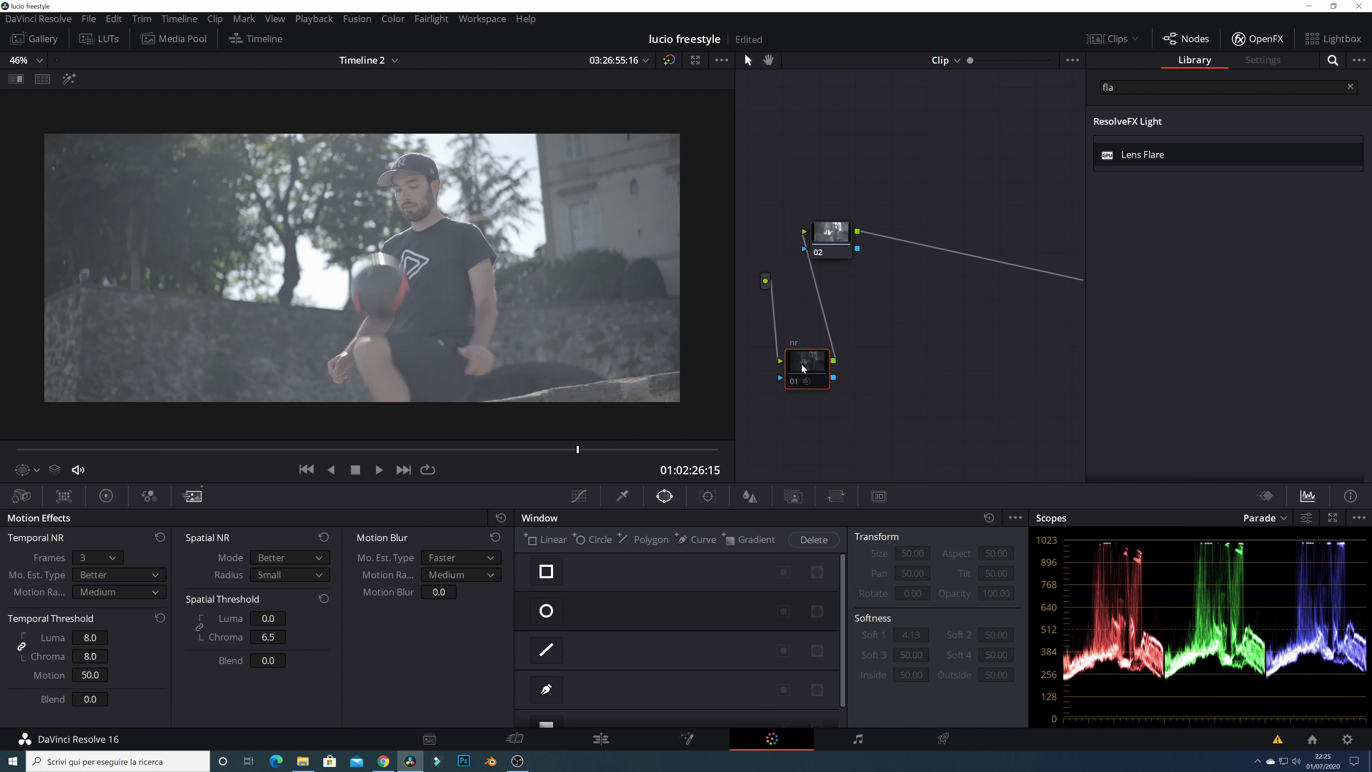
{"action": "left_click_drag", "start_coordinate": [840, 239], "coordinate": [808, 229]}
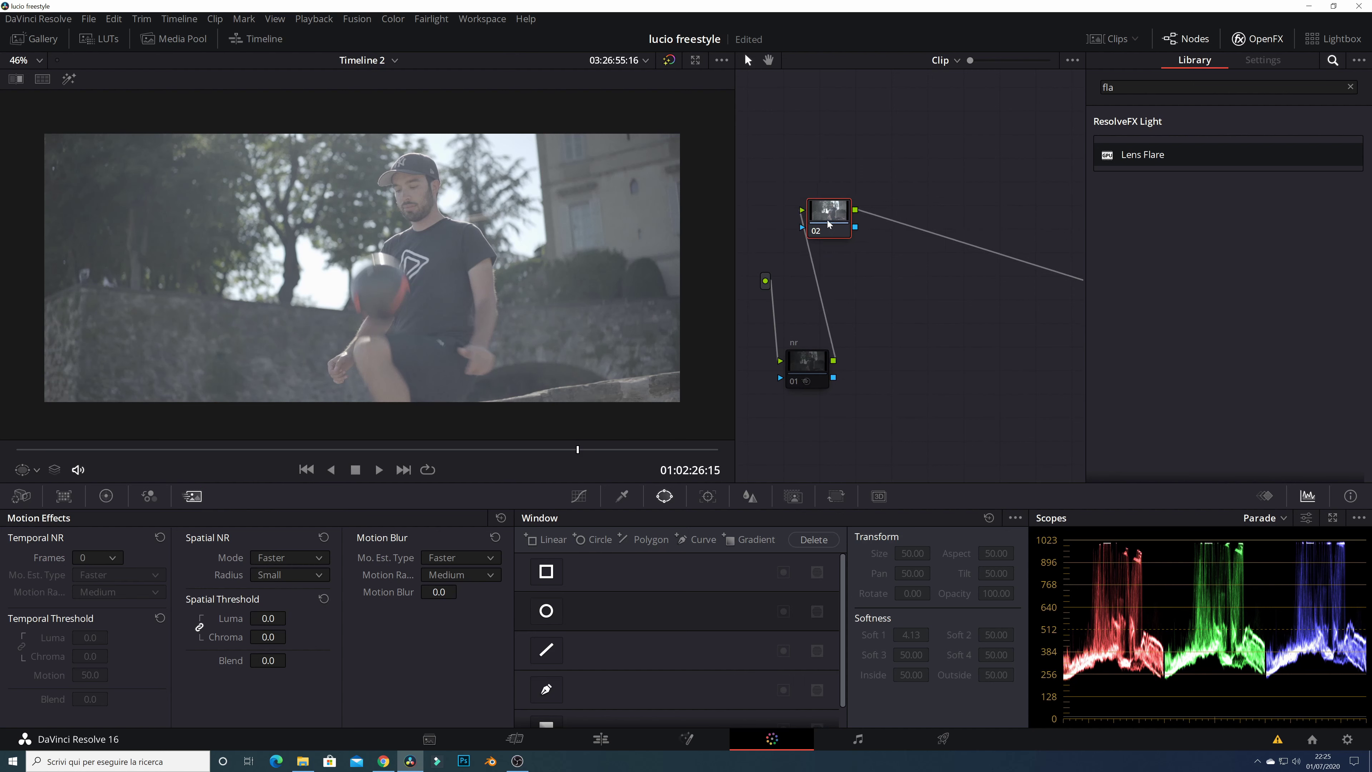
{"action": "right_click", "coordinate": [811, 222]}
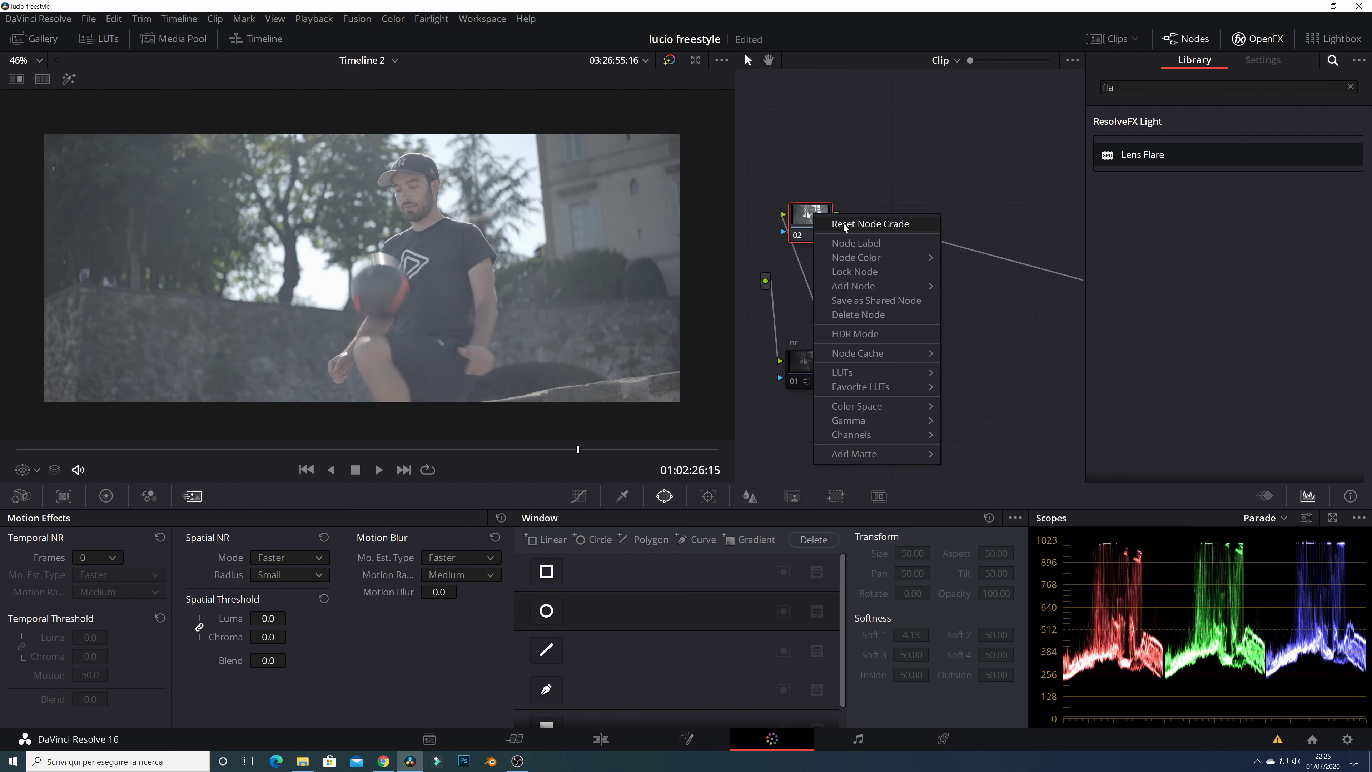
{"action": "left_click", "coordinate": [853, 245]}
{"action": "type", "text": "wb"}
{"action": "key", "text": "Return"}
{"action": "left_click_drag", "start_coordinate": [808, 223], "coordinate": [822, 257]}
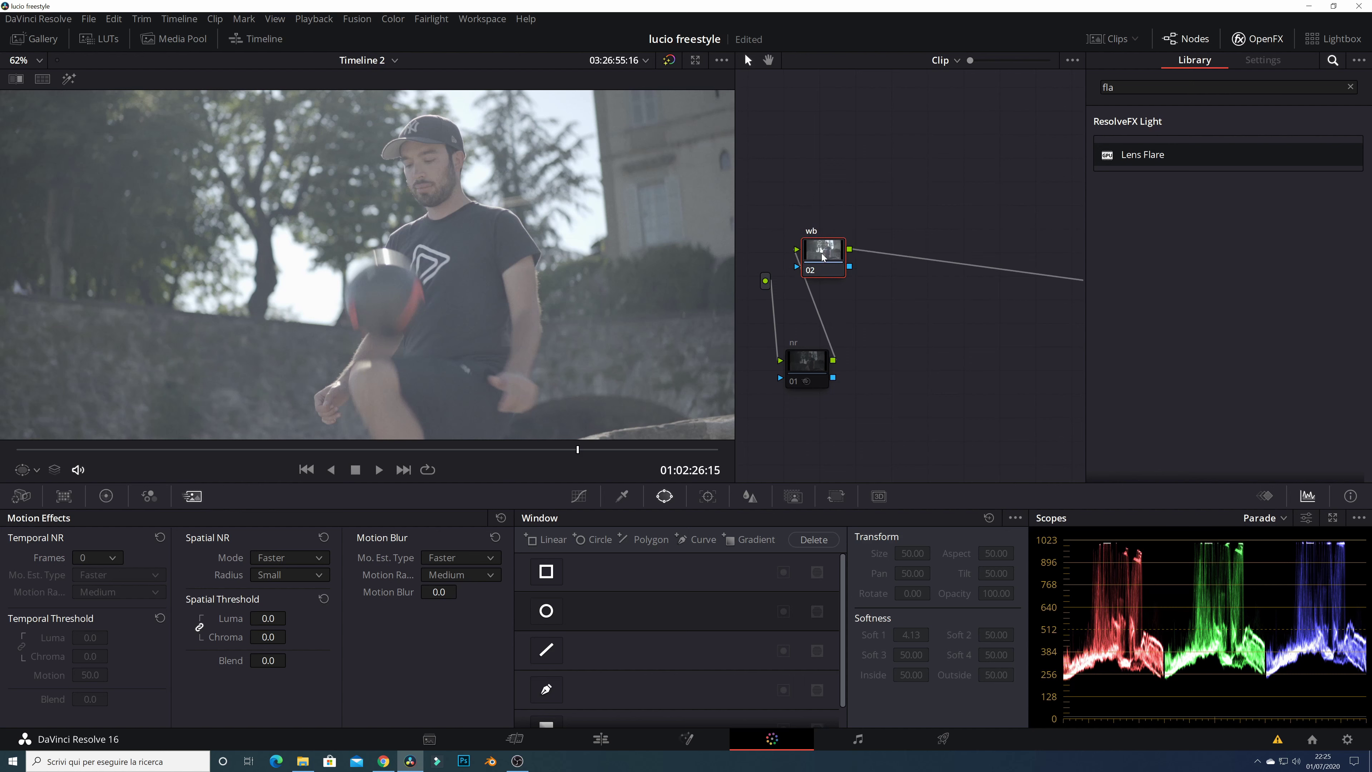
{"action": "right_click", "coordinate": [822, 257]}
{"action": "left_click", "coordinate": [816, 258]}
Add serial node 03 after wb and label it 'exp'.
{"action": "key", "text": "alt+s"}
{"action": "left_click_drag", "start_coordinate": [886, 248], "coordinate": [811, 170]}
{"action": "right_click", "coordinate": [811, 170]}
{"action": "left_click", "coordinate": [836, 199]}
{"action": "type", "text": "exp"}
{"action": "left_click_drag", "start_coordinate": [808, 180], "coordinate": [826, 181]}
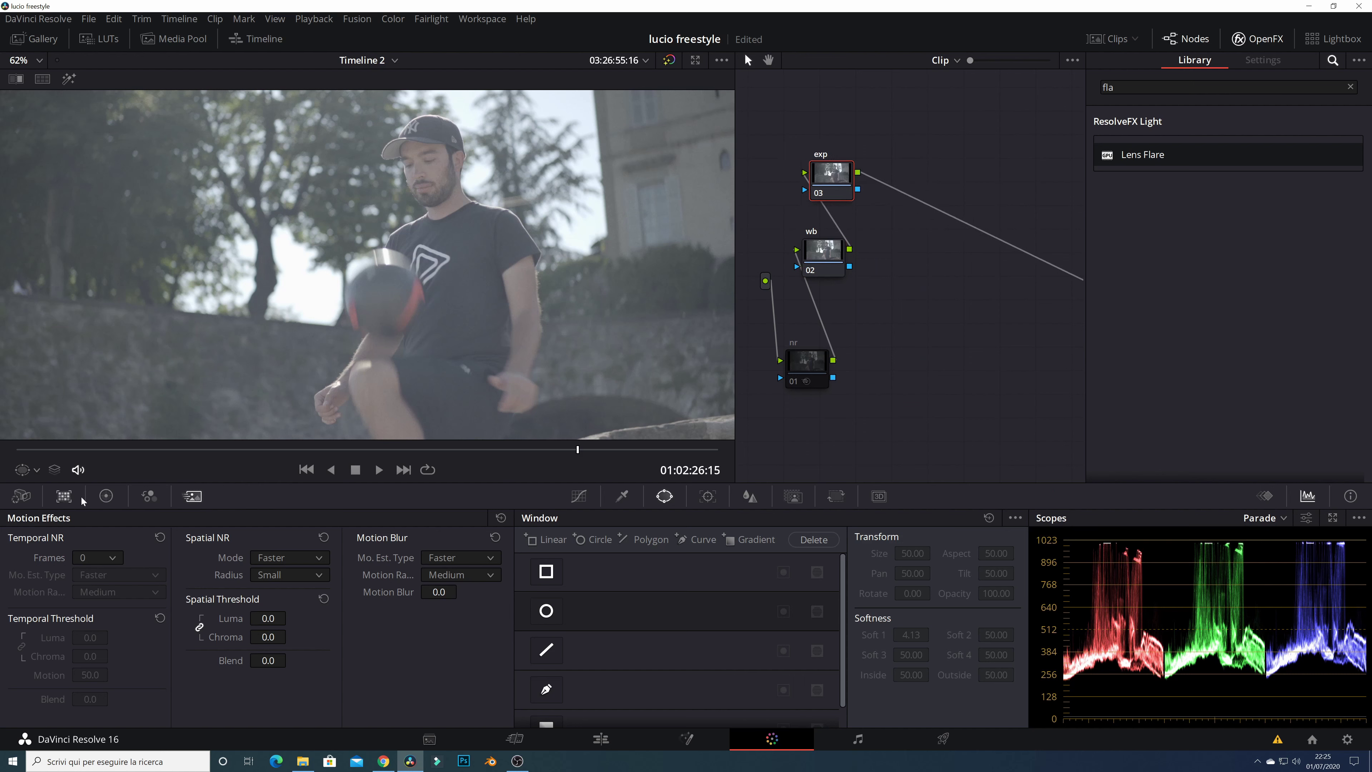
On the exp node, raise contrast to 1.298 and saturation to 63.50.
{"action": "left_click", "coordinate": [106, 495]}
{"action": "left_click_drag", "start_coordinate": [182, 715], "coordinate": [216, 715]}
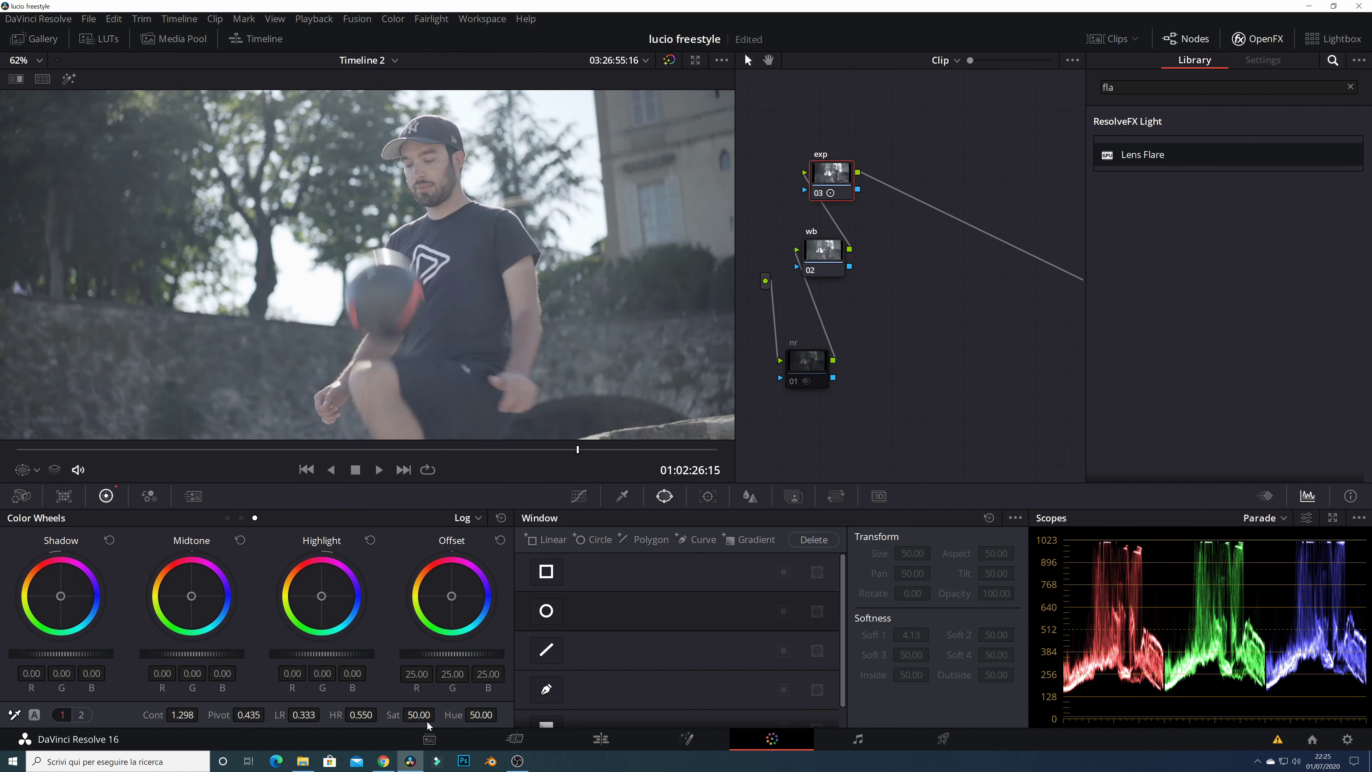
{"action": "left_click_drag", "start_coordinate": [419, 714], "coordinate": [439, 714]}
Tidy the wb and exp node positions and fit the whole frame in the viewer.
{"action": "left_click", "coordinate": [824, 253]}
{"action": "scroll", "coordinate": [410, 276], "scroll_direction": "up", "scroll_amount": 2}
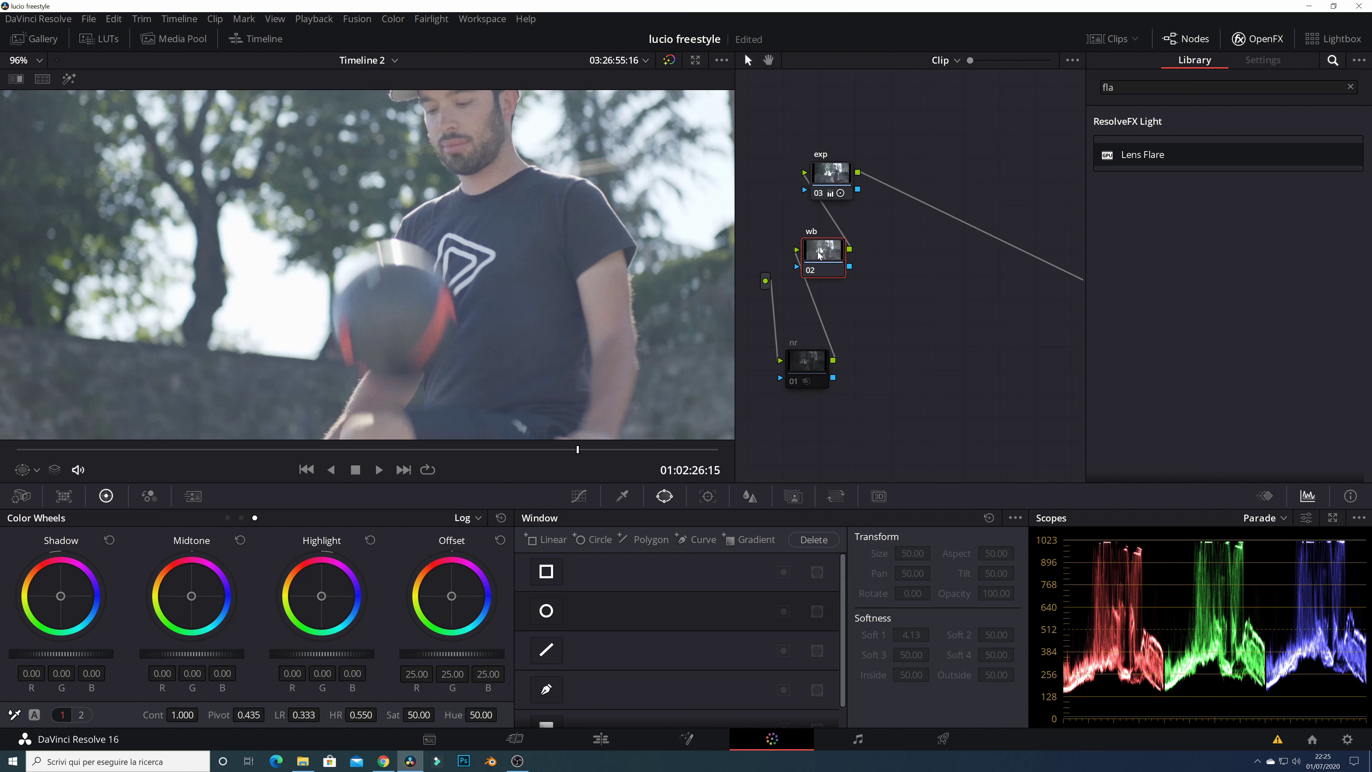
{"action": "left_click_drag", "start_coordinate": [818, 257], "coordinate": [833, 261]}
{"action": "left_click_drag", "start_coordinate": [833, 181], "coordinate": [829, 173]}
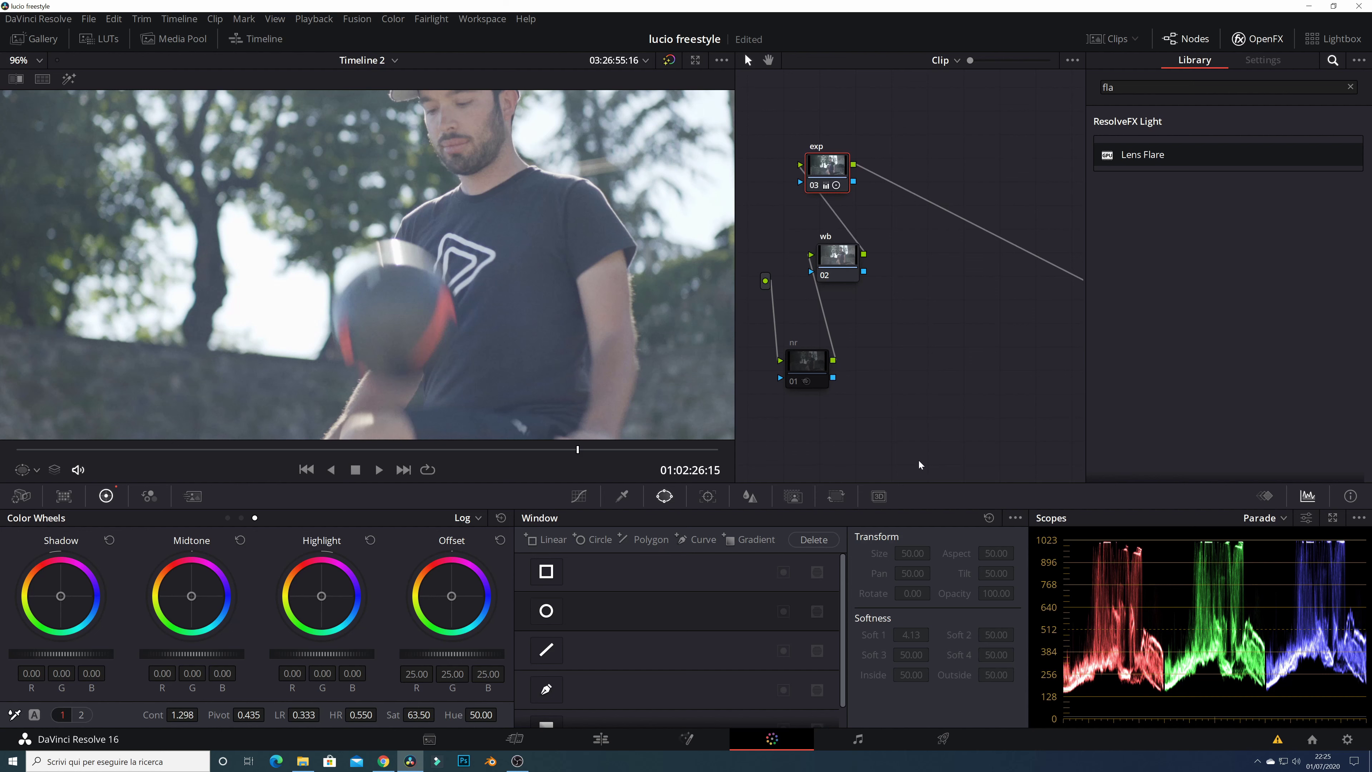
{"action": "left_click", "coordinate": [848, 270]}
{"action": "left_click_drag", "start_coordinate": [832, 261], "coordinate": [825, 261]}
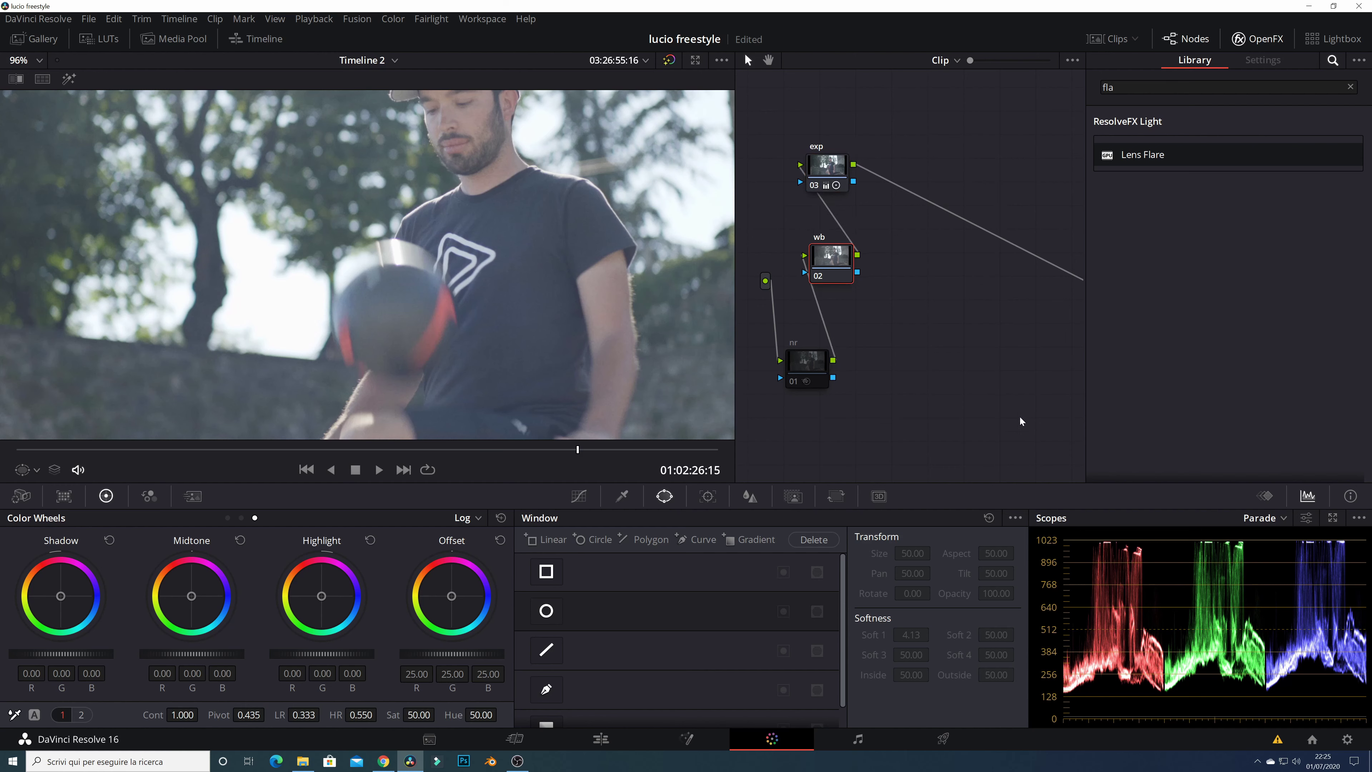
{"action": "key", "text": "shift+z"}
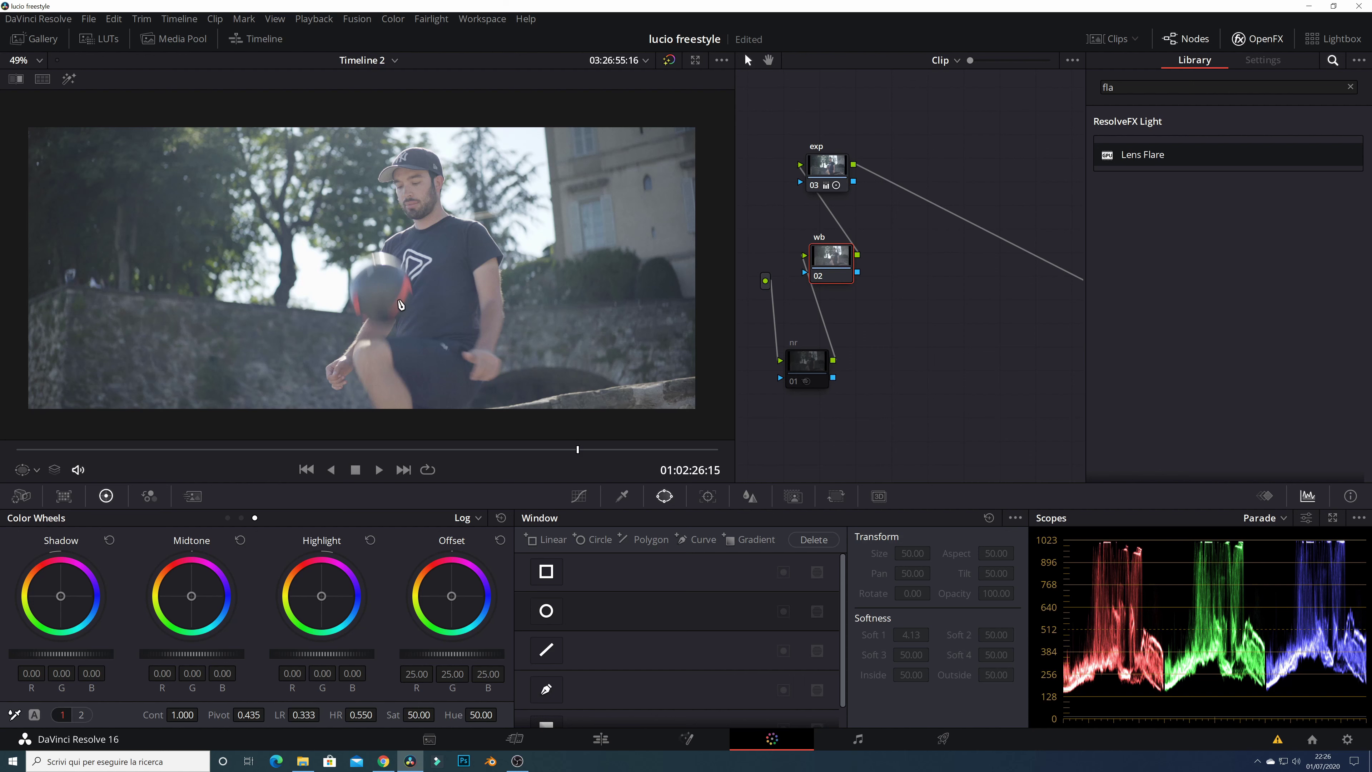
Keep the Parade scope and set its reference levels to low 134 and high 998.
{"action": "scroll", "coordinate": [1153, 631], "scroll_direction": "up", "scroll_amount": 2}
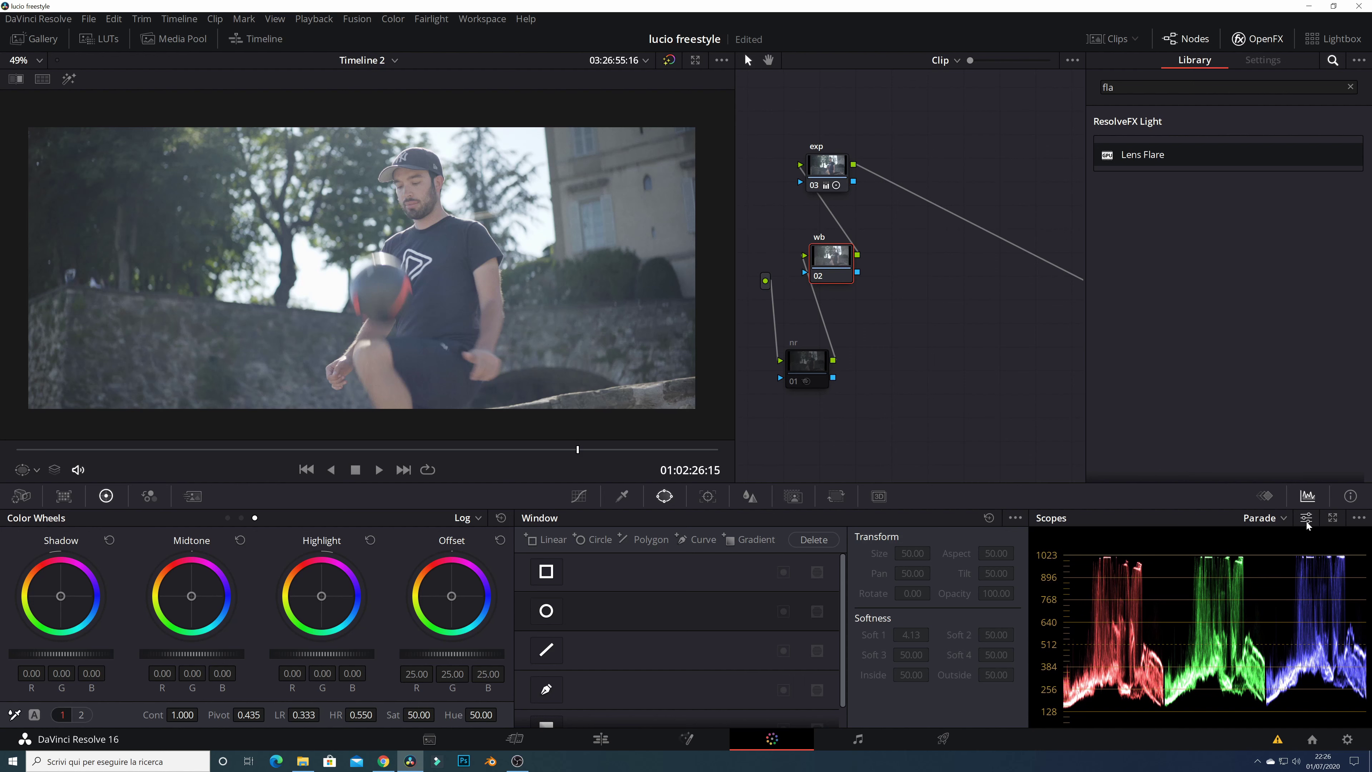
{"action": "left_click", "coordinate": [1265, 518]}
{"action": "left_click", "coordinate": [1292, 545]}
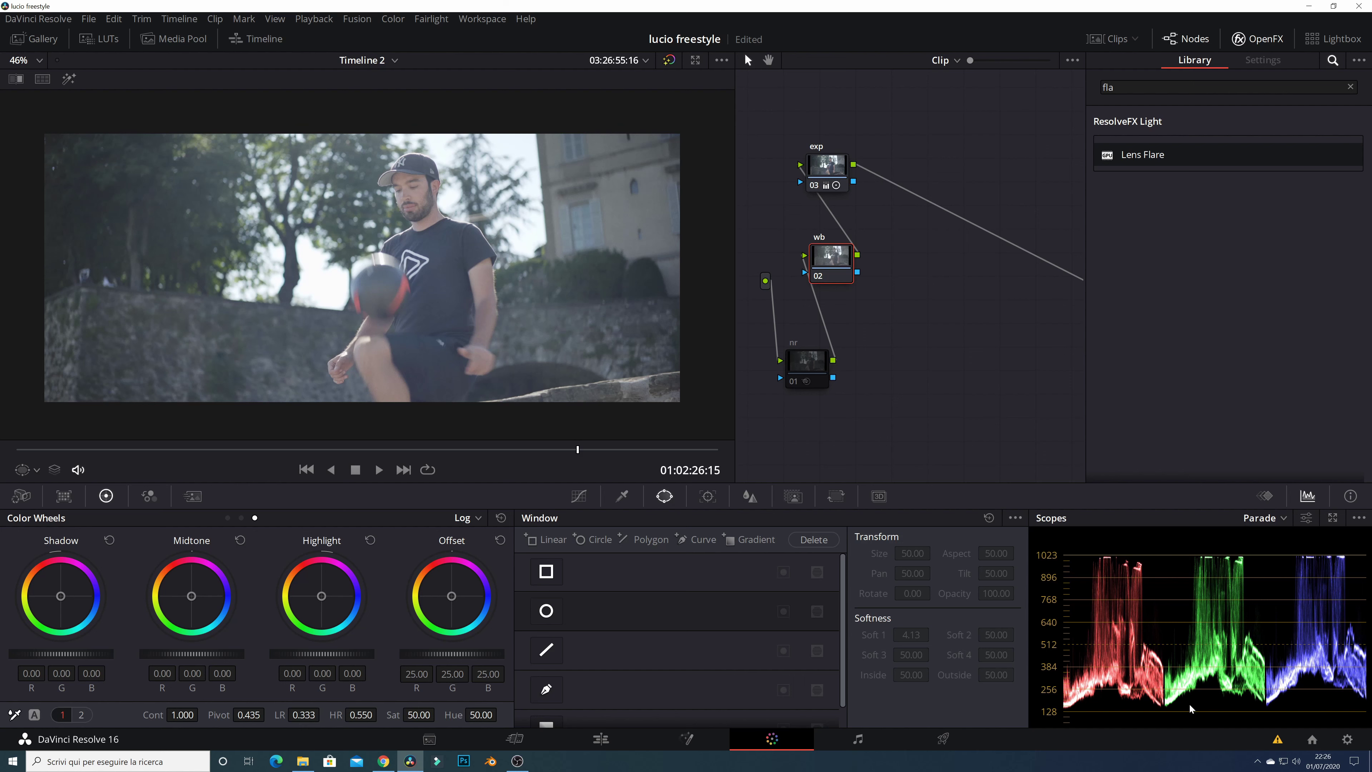
{"action": "left_click", "coordinate": [1311, 518]}
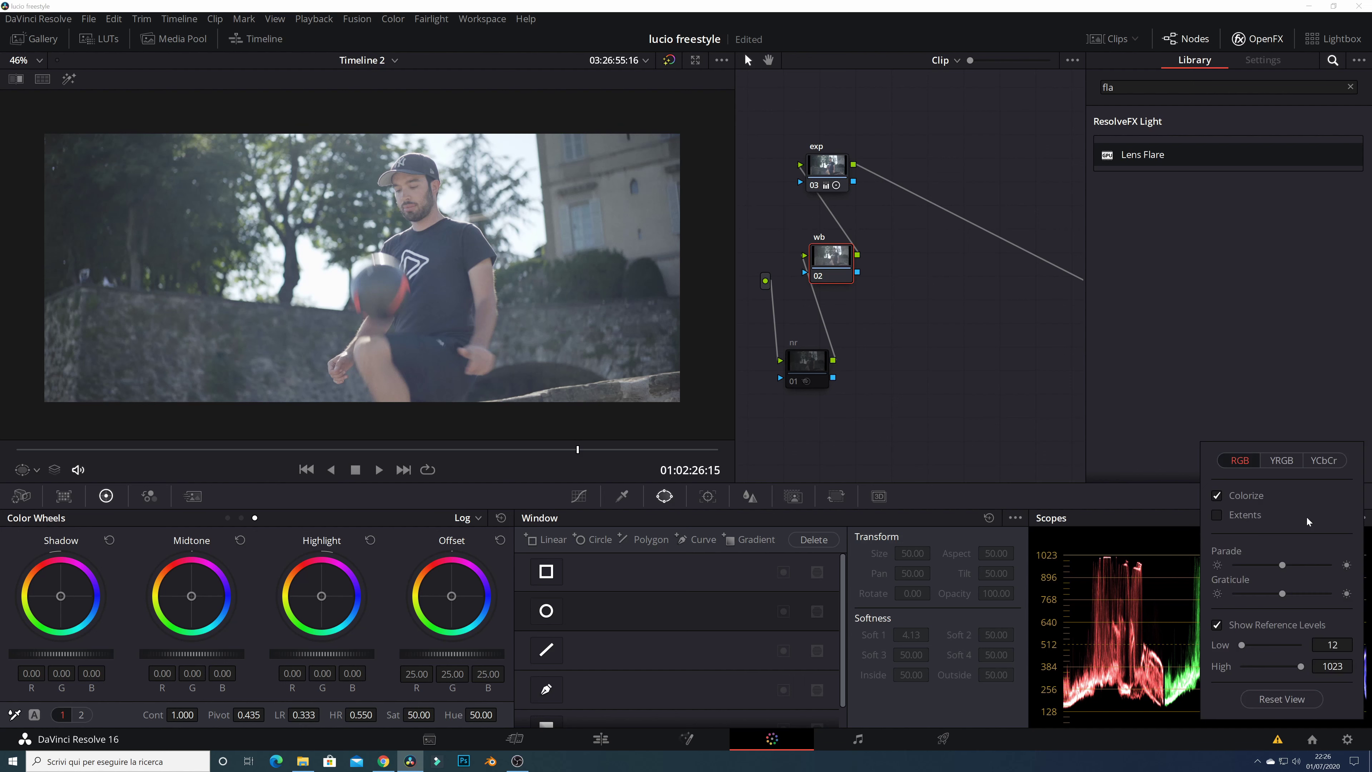
{"action": "left_click_drag", "start_coordinate": [1241, 645], "coordinate": [1249, 643]}
{"action": "left_click_drag", "start_coordinate": [1251, 646], "coordinate": [1250, 644]}
{"action": "left_click_drag", "start_coordinate": [1300, 666], "coordinate": [1299, 665]}
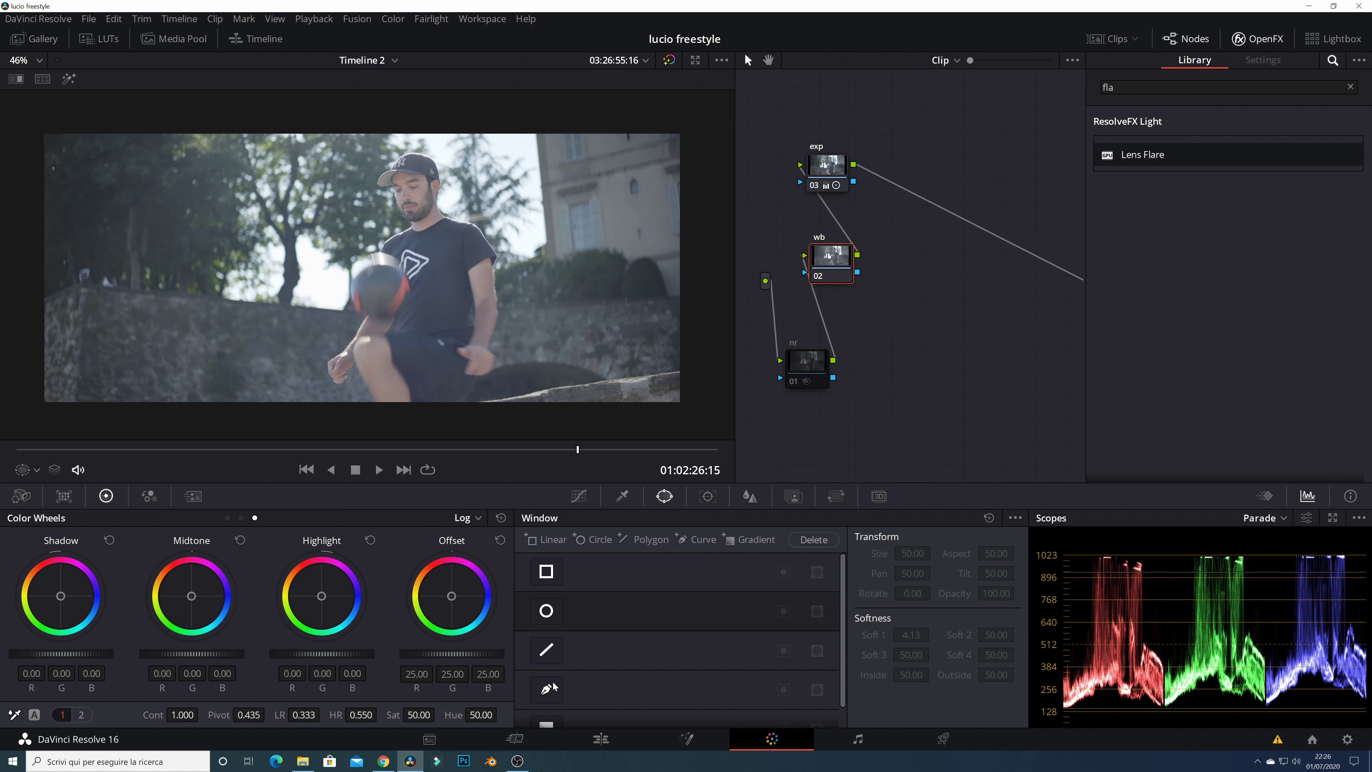
Try highlights at 22 and undo it, then set Lum Mix to 0 on the Primaries Wheels.
{"action": "left_click", "coordinate": [81, 715]}
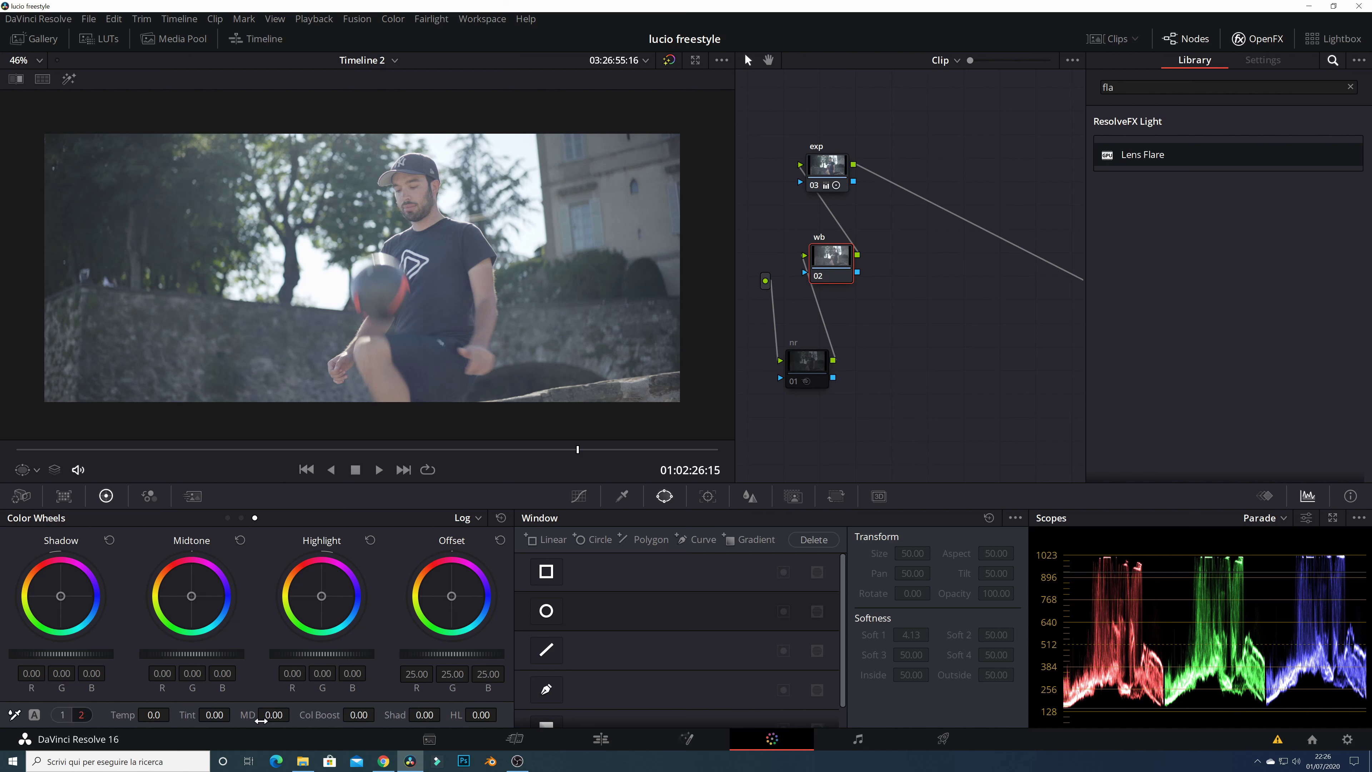
{"action": "double_click", "coordinate": [482, 715]}
{"action": "type", "text": "22"}
{"action": "key", "text": "Return"}
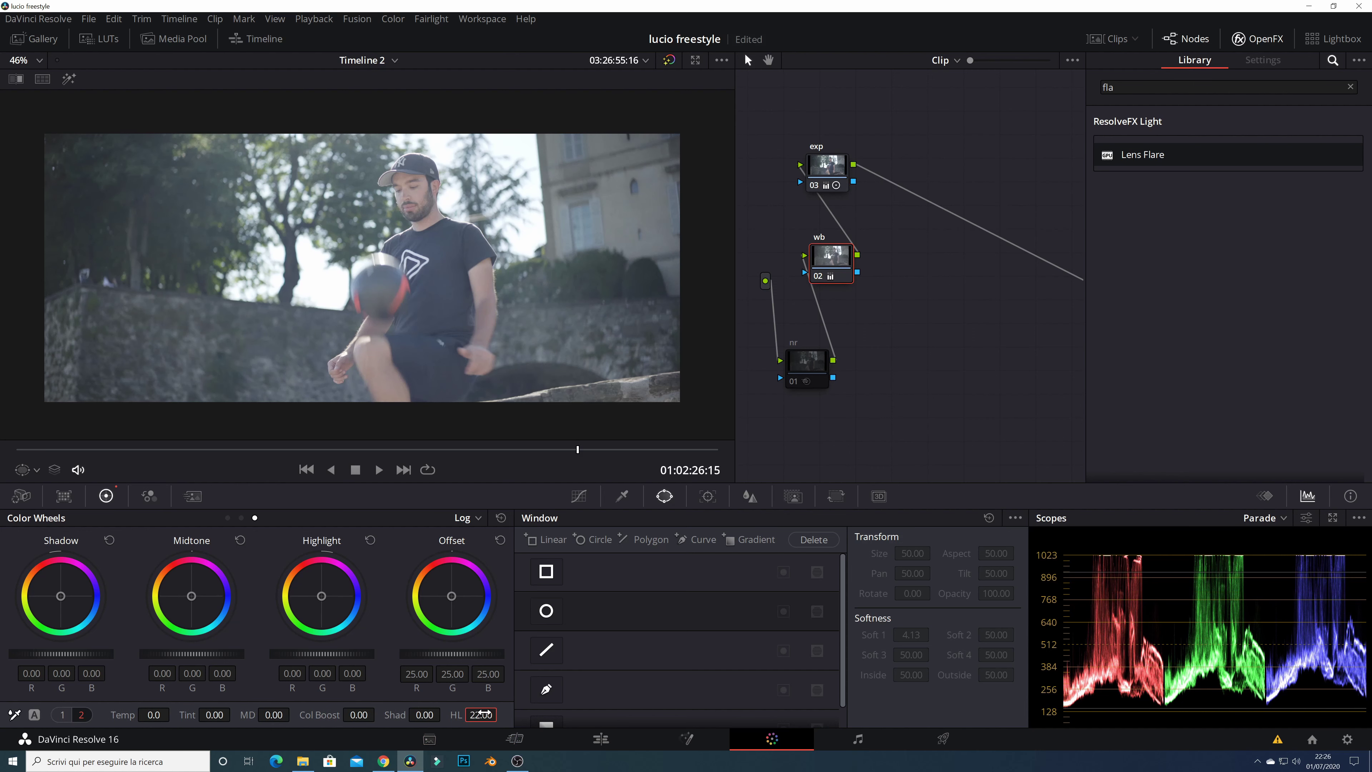
{"action": "key", "text": "ctrl+z"}
{"action": "left_click", "coordinate": [62, 715]}
{"action": "left_click", "coordinate": [227, 517]}
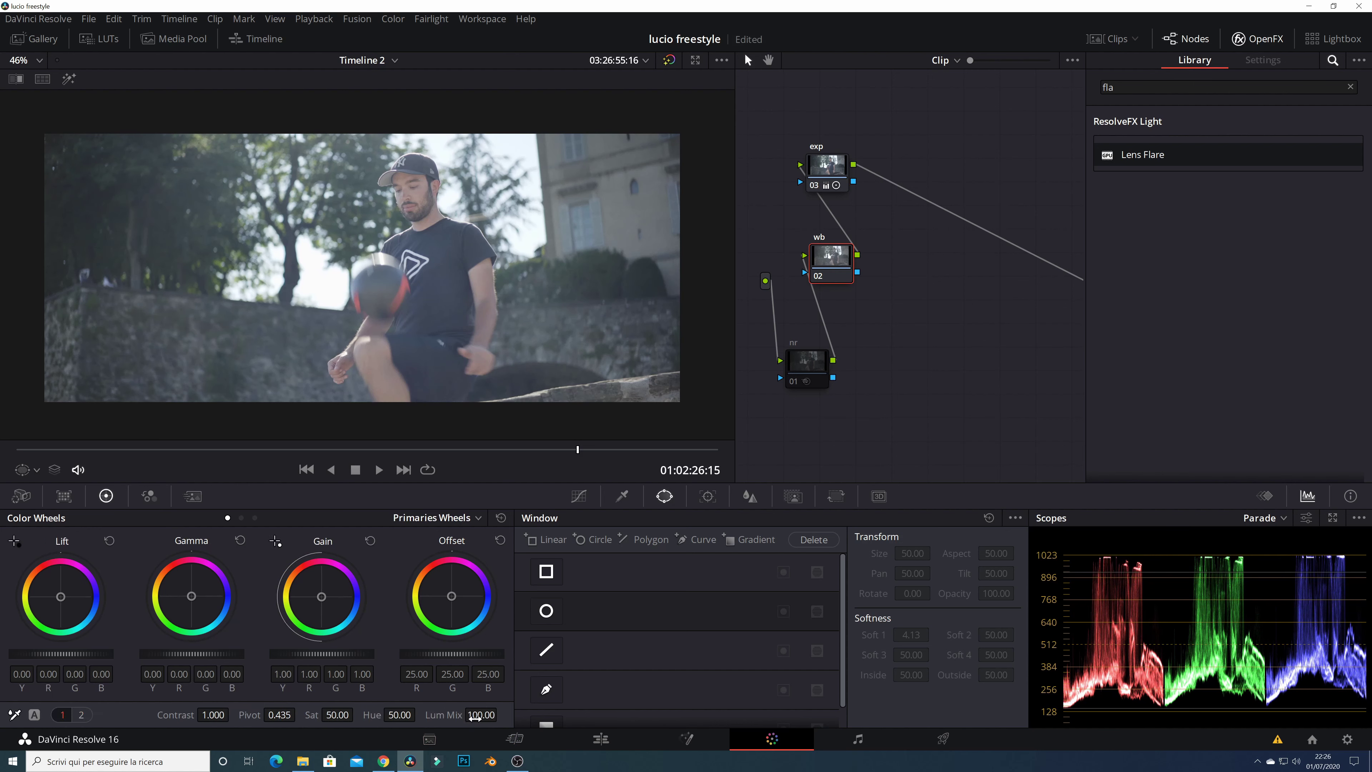
{"action": "type", "text": "0"}
{"action": "key", "text": "Return"}
Lower the shadows slightly and nudge the Lift balance away from blue.
{"action": "left_click_drag", "start_coordinate": [70, 653], "coordinate": [65, 653]}
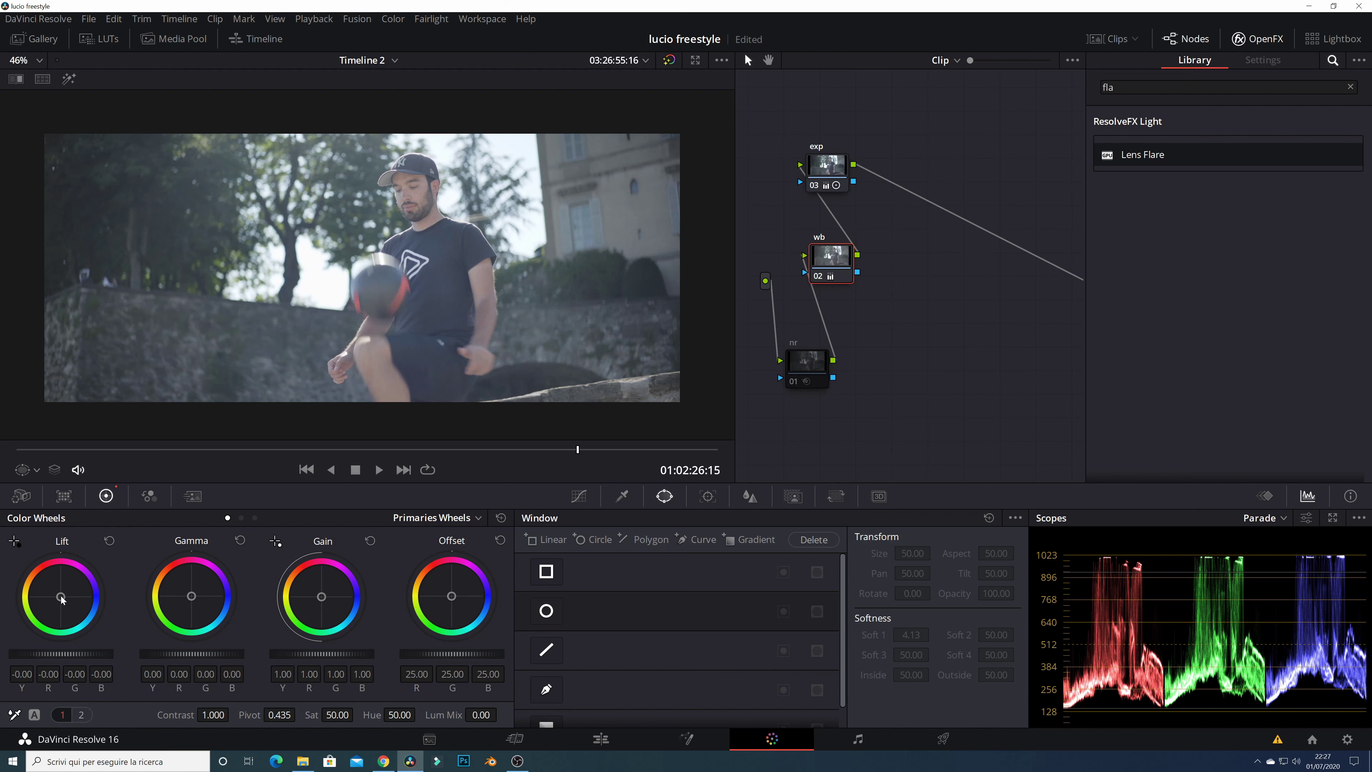
{"action": "left_click_drag", "start_coordinate": [62, 599], "coordinate": [60, 596]}
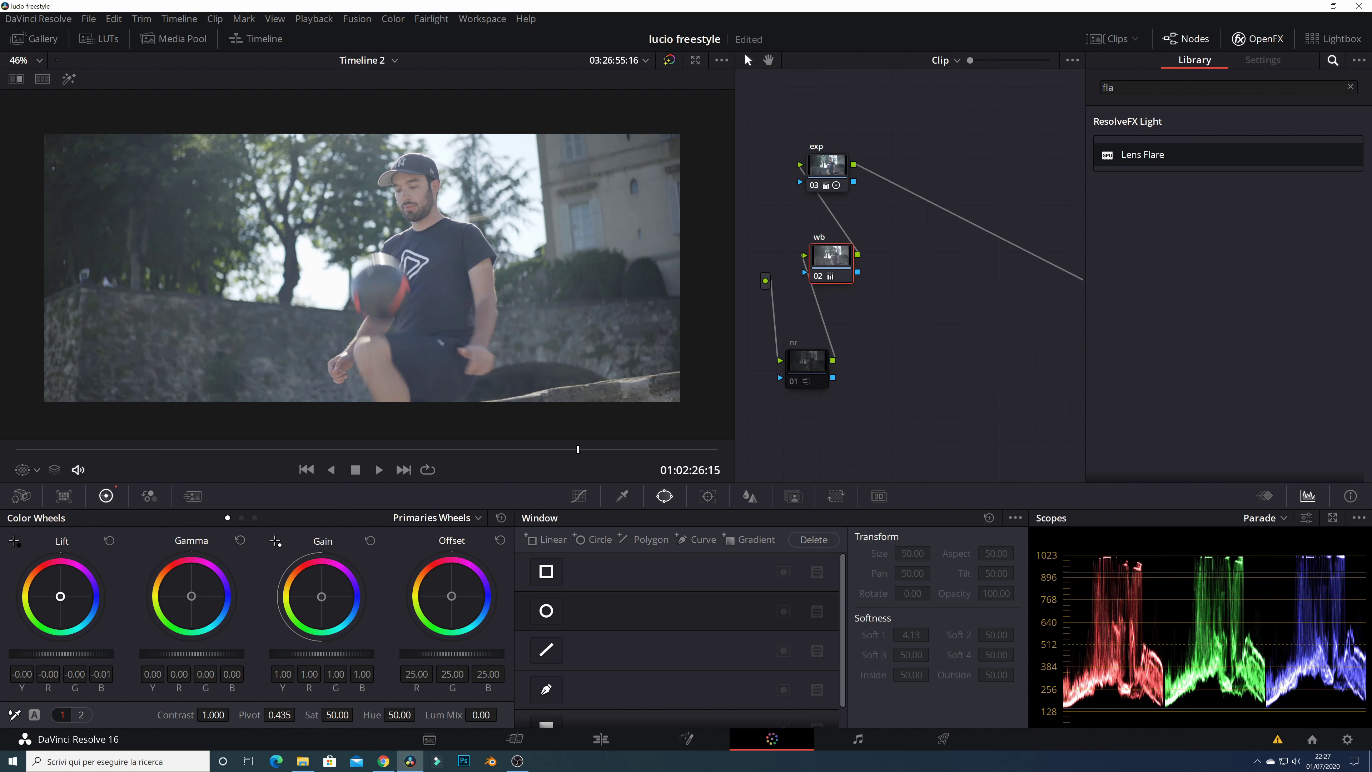
{"action": "left_click_drag", "start_coordinate": [60, 596], "coordinate": [60, 596]}
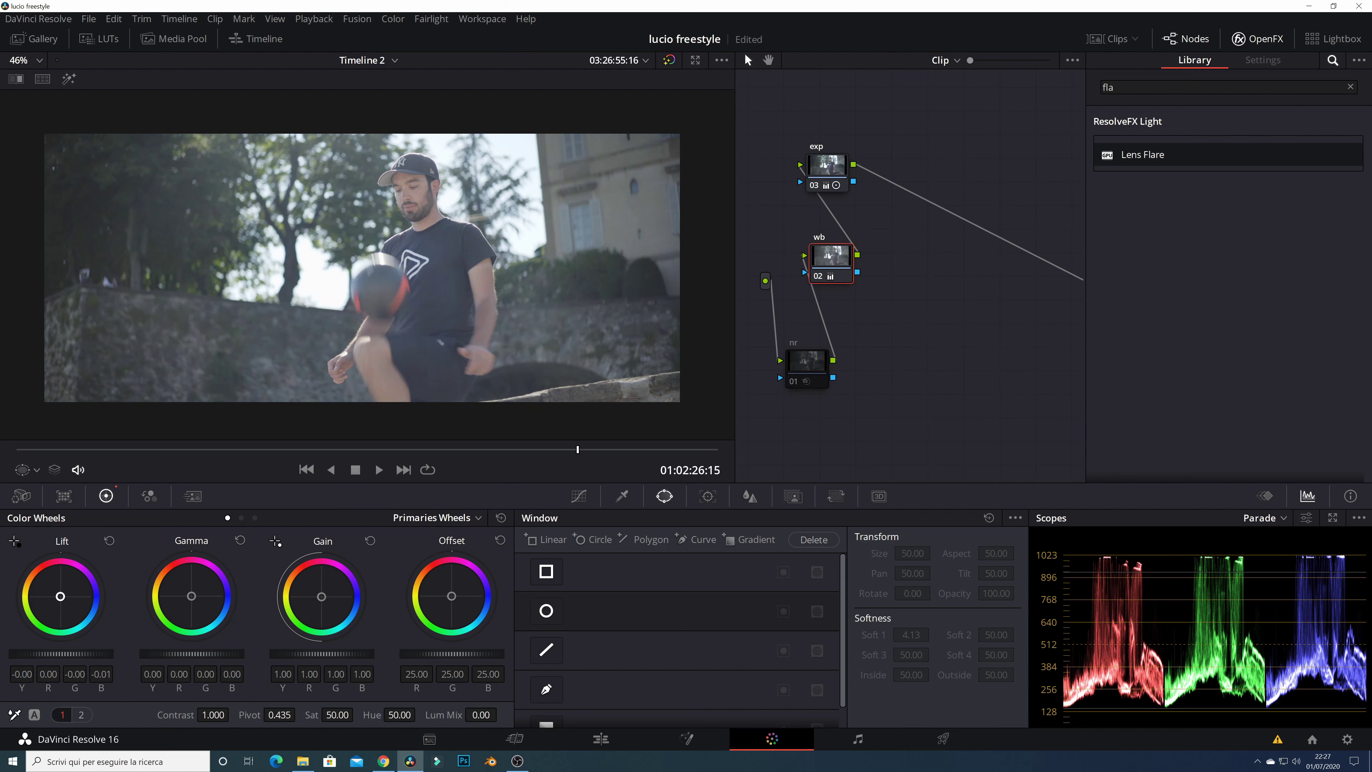
{"action": "left_click_drag", "start_coordinate": [60, 597], "coordinate": [60, 596]}
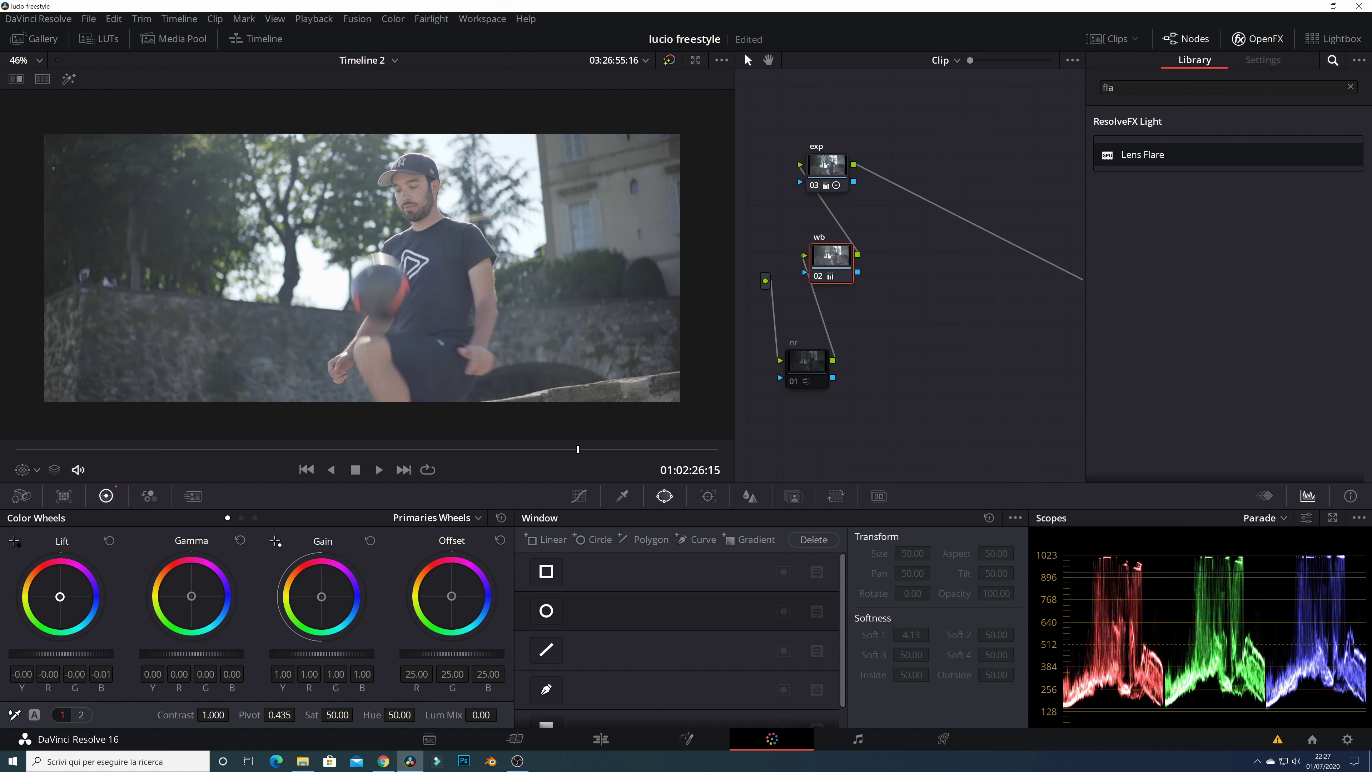
{"action": "left_click_drag", "start_coordinate": [60, 597], "coordinate": [61, 596]}
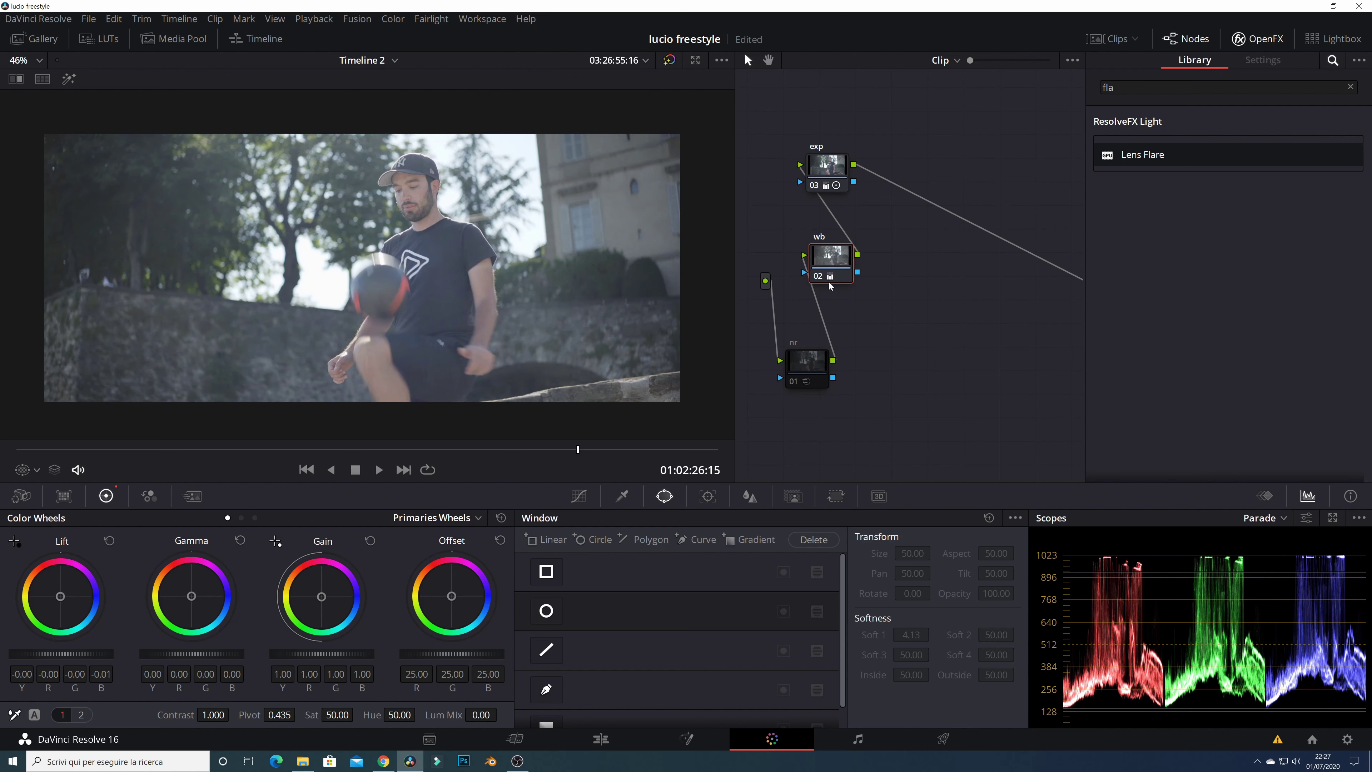
{"action": "scroll", "coordinate": [331, 312], "scroll_direction": "up", "scroll_amount": 1}
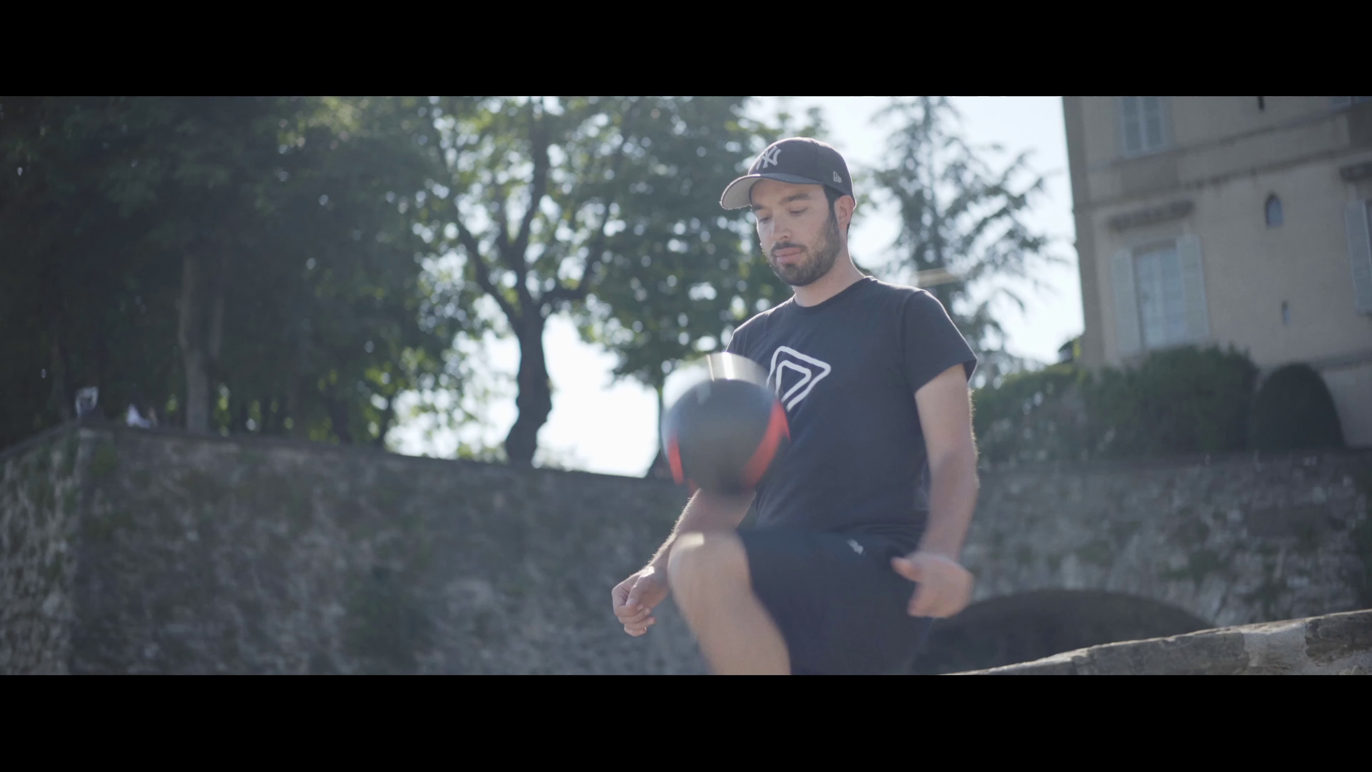
{"action": "mouse_move", "coordinate": [1075, 502]}
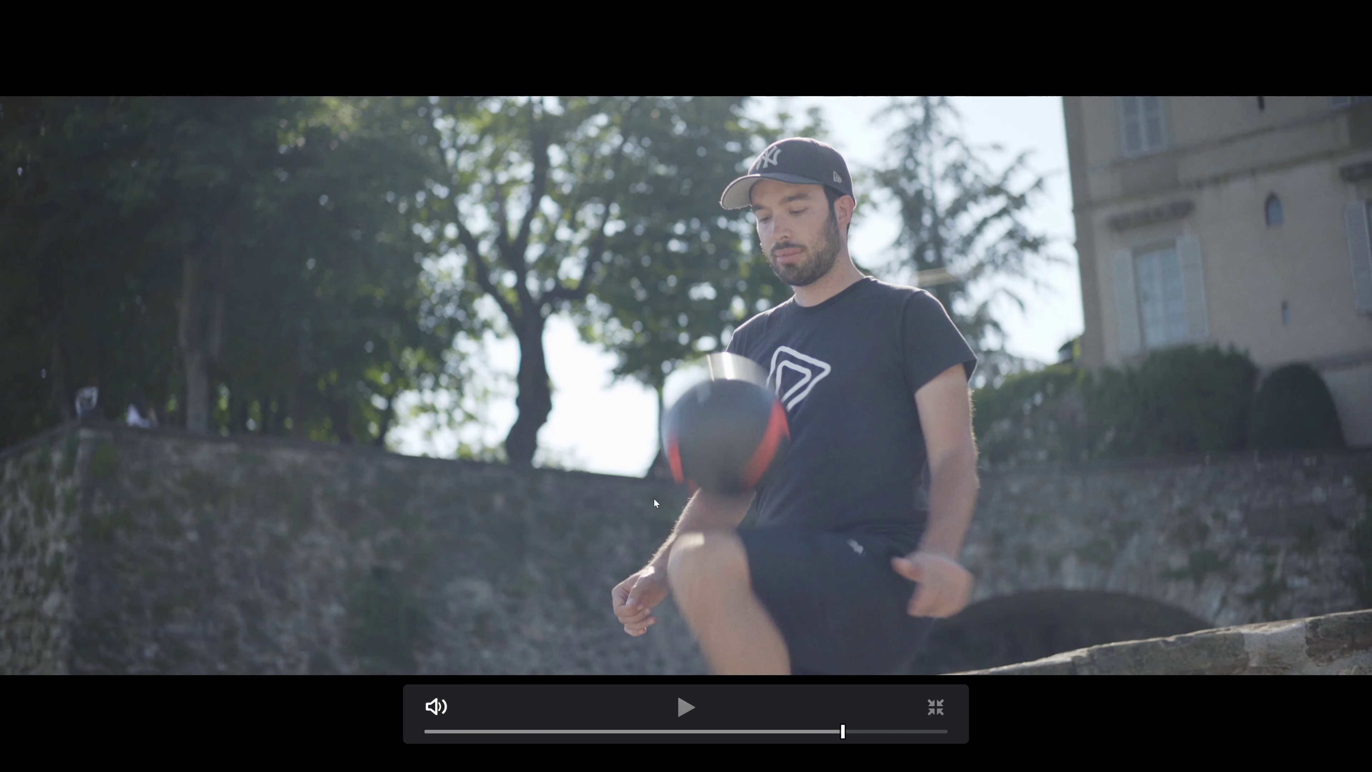
{"action": "key", "text": "Escape"}
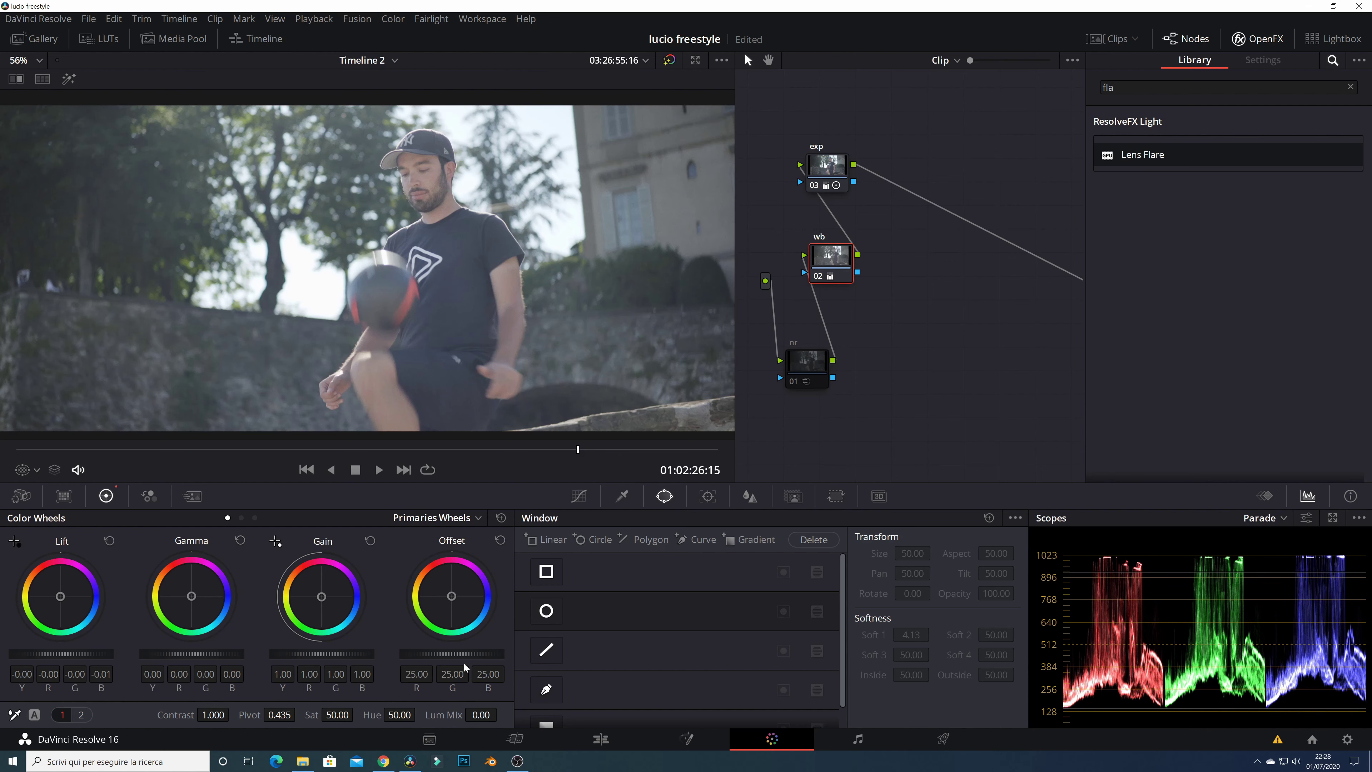
Warm the wb node's Offset wheel to 25.08/24.85/24.53, lifting red and pulling blue.
{"action": "scroll", "coordinate": [669, 363], "scroll_direction": "down", "scroll_amount": 1}
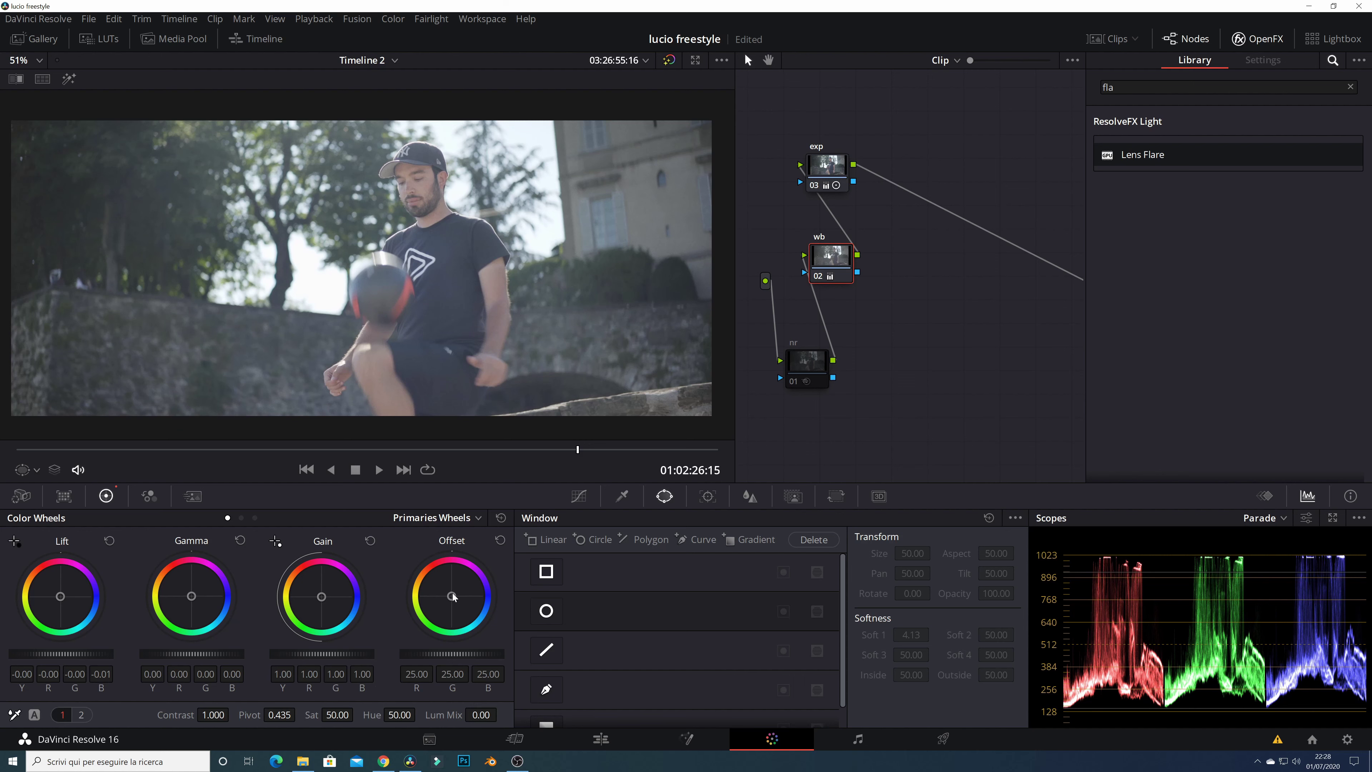
{"action": "left_click_drag", "start_coordinate": [458, 596], "coordinate": [461, 594]}
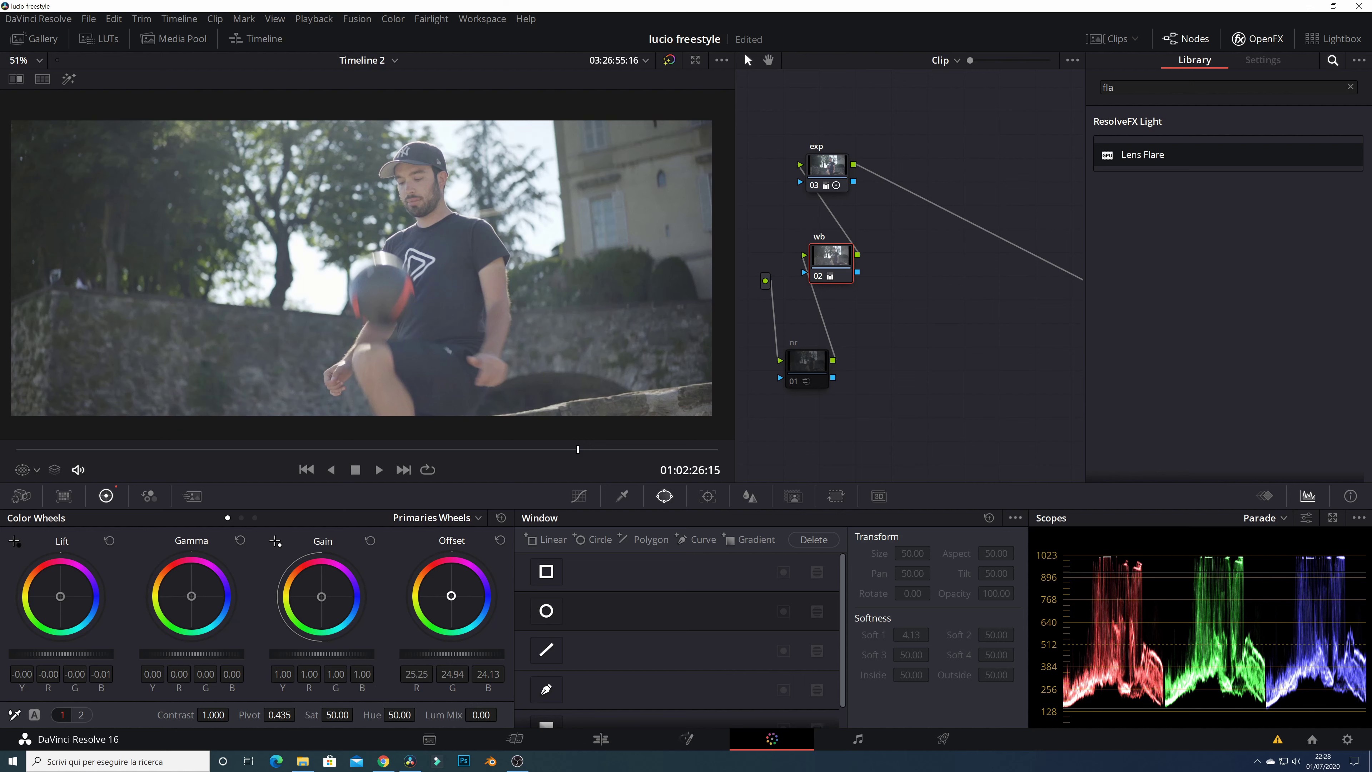
{"action": "left_click_drag", "start_coordinate": [451, 596], "coordinate": [452, 596]}
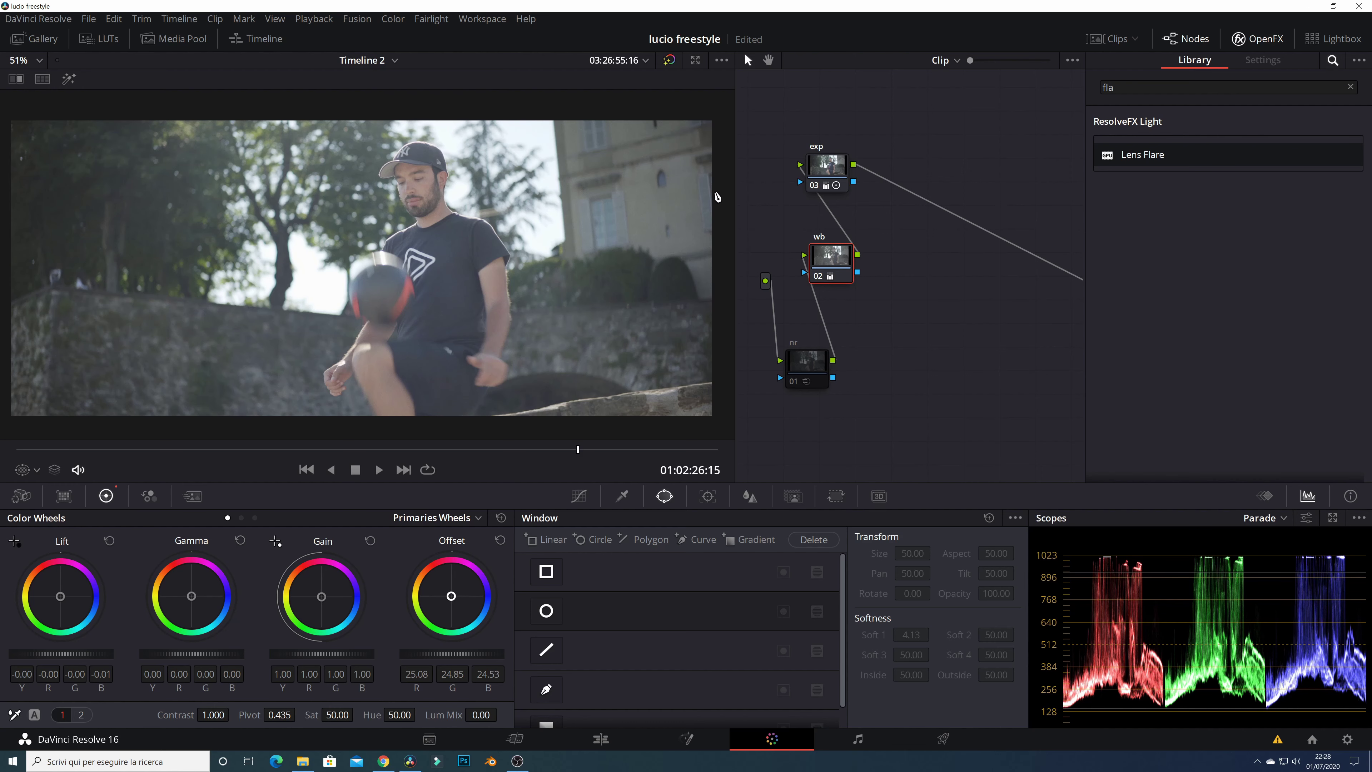
{"action": "scroll", "coordinate": [438, 272], "scroll_direction": "up", "scroll_amount": 3}
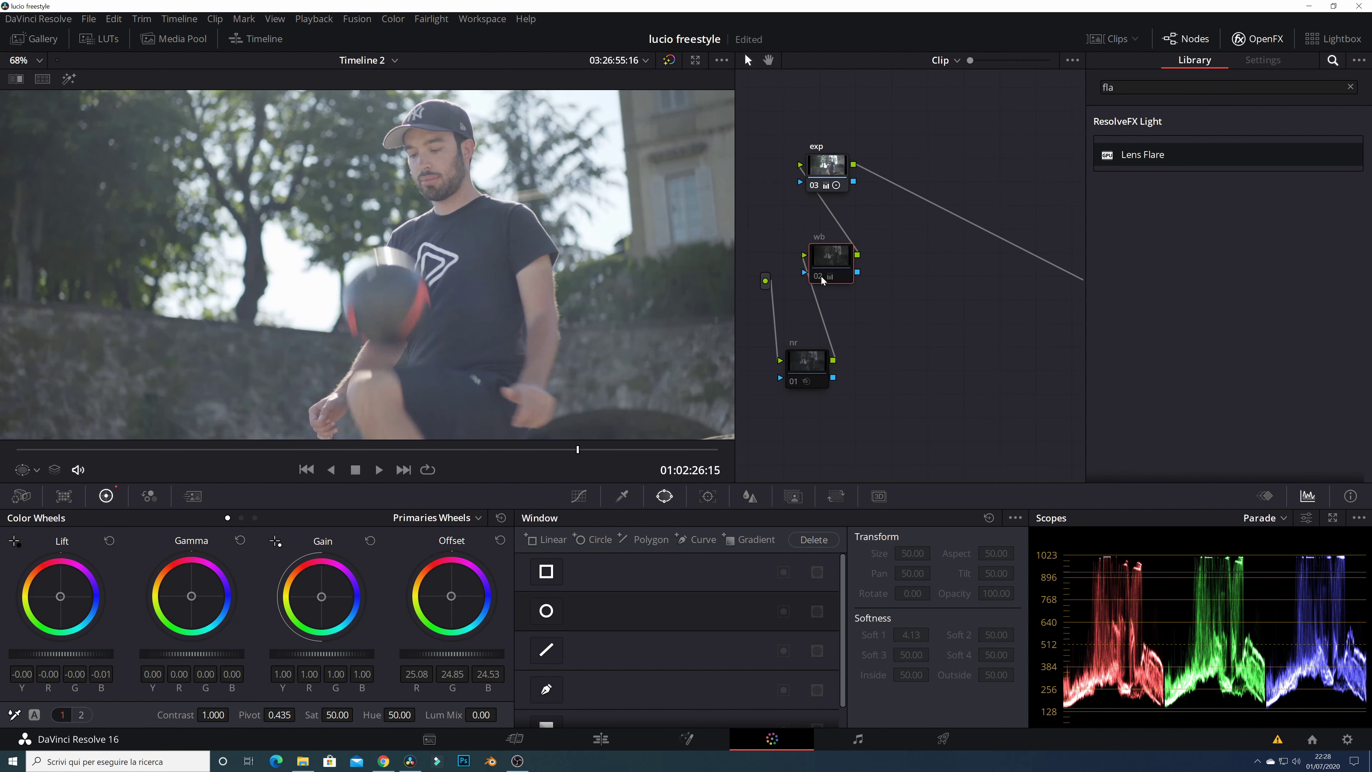
{"action": "scroll", "coordinate": [429, 313], "scroll_direction": "down", "scroll_amount": 3}
{"action": "scroll", "coordinate": [429, 314], "scroll_direction": "down", "scroll_amount": 1}
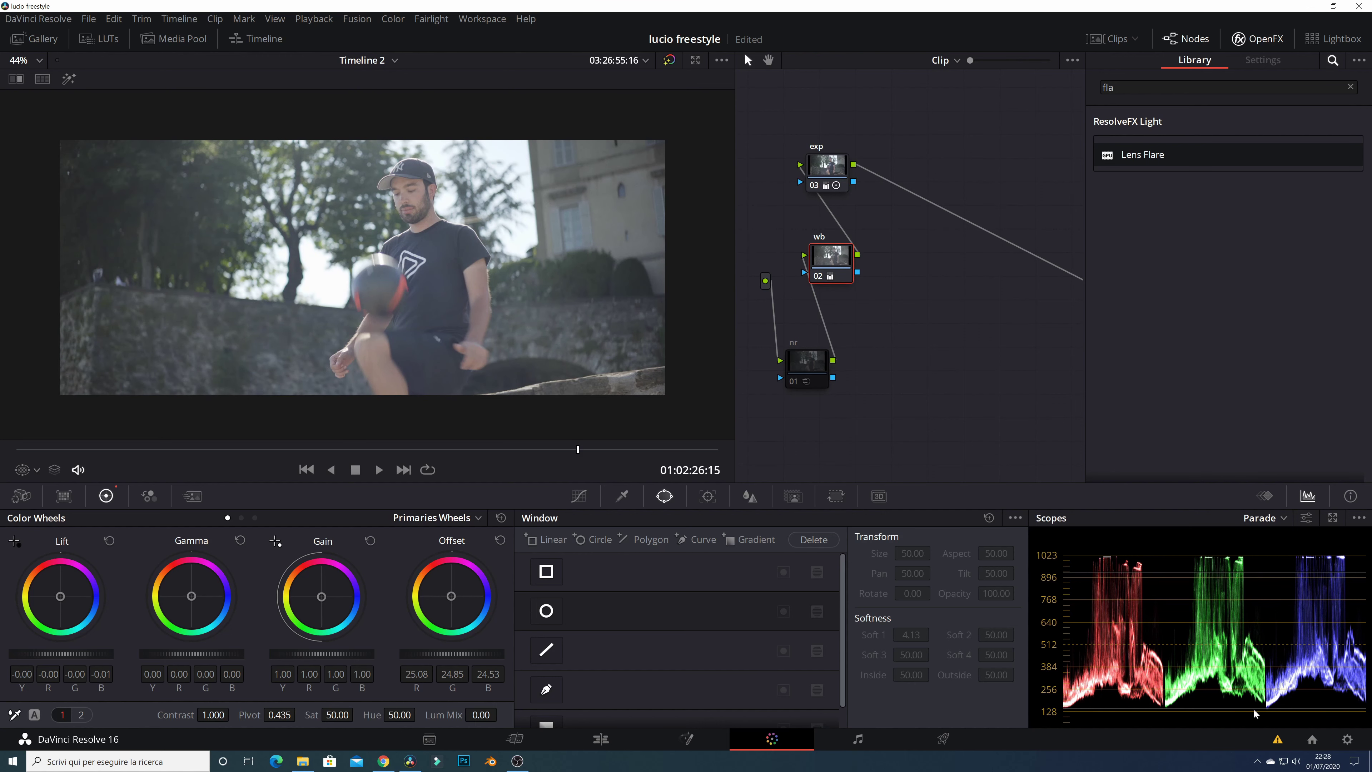
{"action": "scroll", "coordinate": [371, 227], "scroll_direction": "up", "scroll_amount": 1}
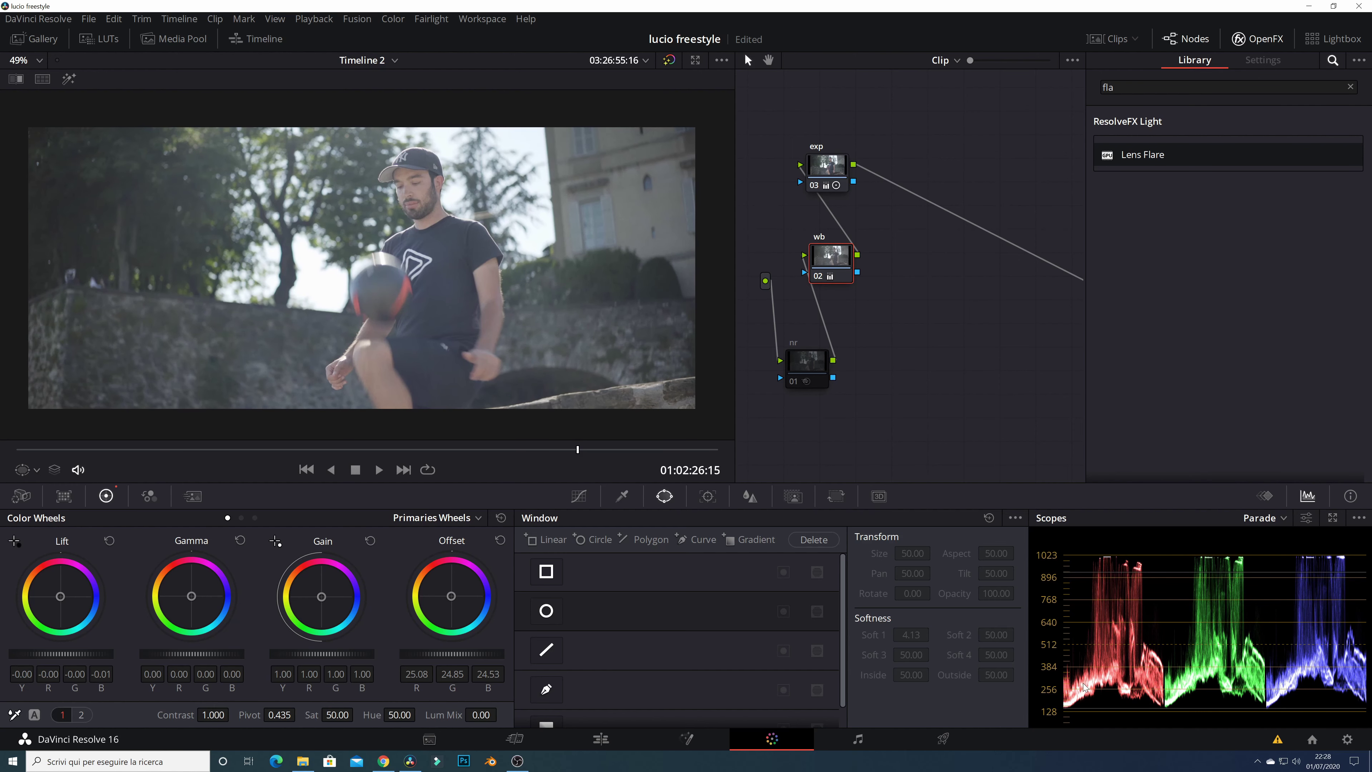
Delete the old exp node, add a reset serial node after wb labelled 'exp', and save.
{"action": "left_click", "coordinate": [832, 170]}
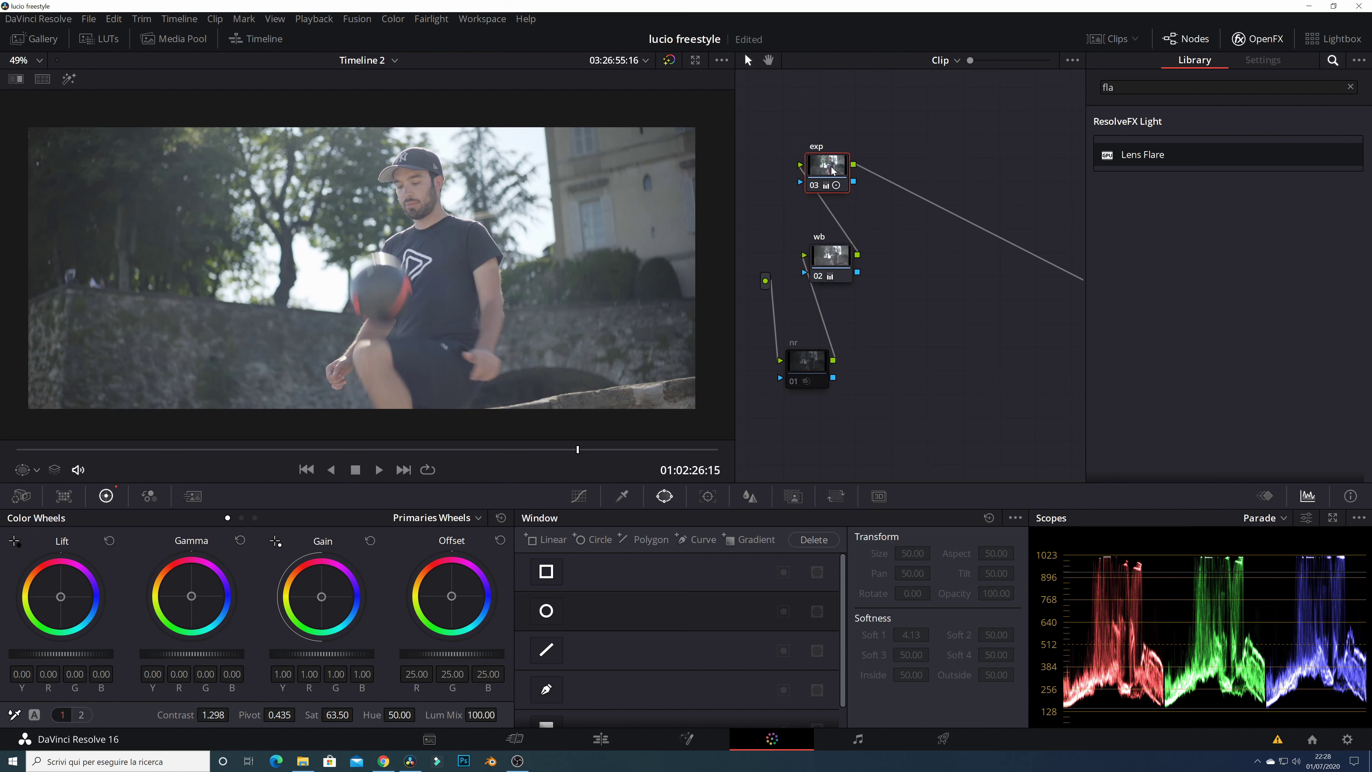
{"action": "key", "text": "Delete"}
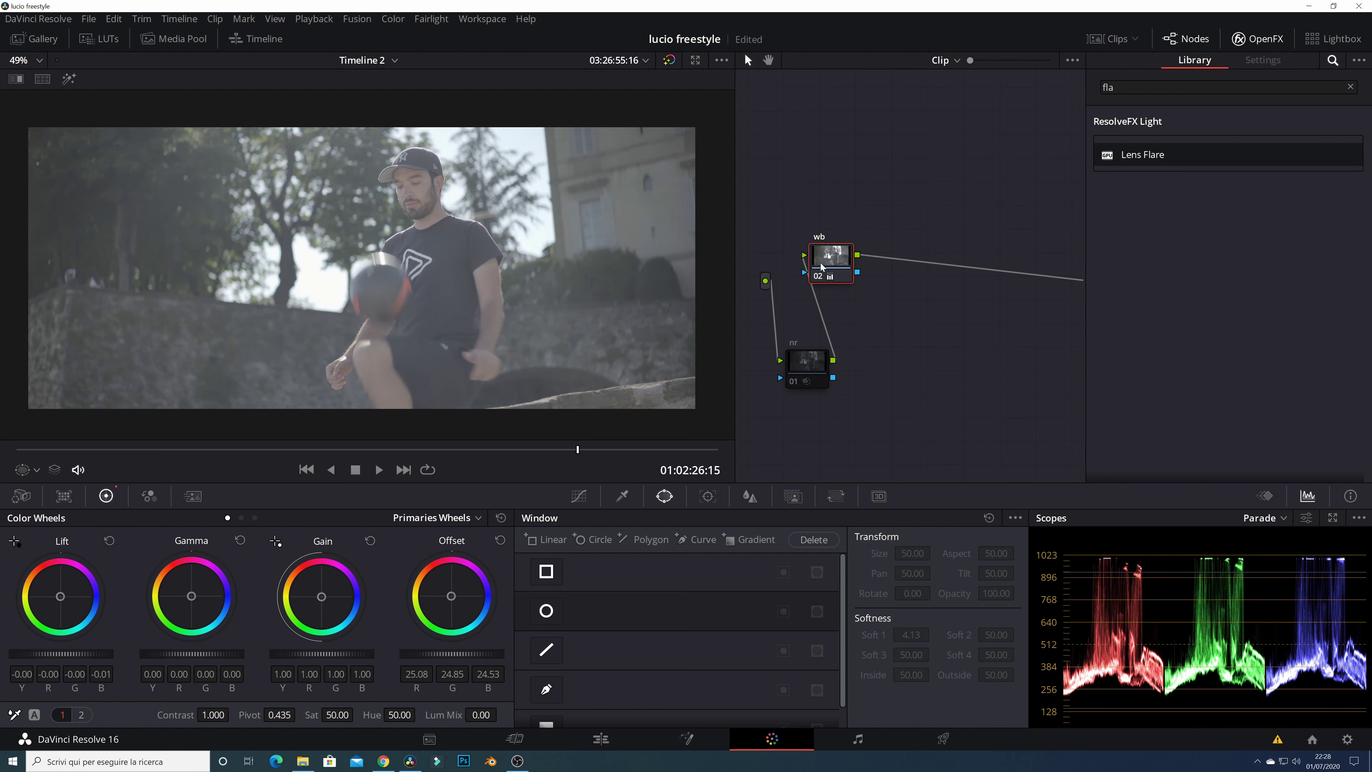
{"action": "key", "text": "alt+s"}
{"action": "left_click_drag", "start_coordinate": [886, 262], "coordinate": [864, 159]}
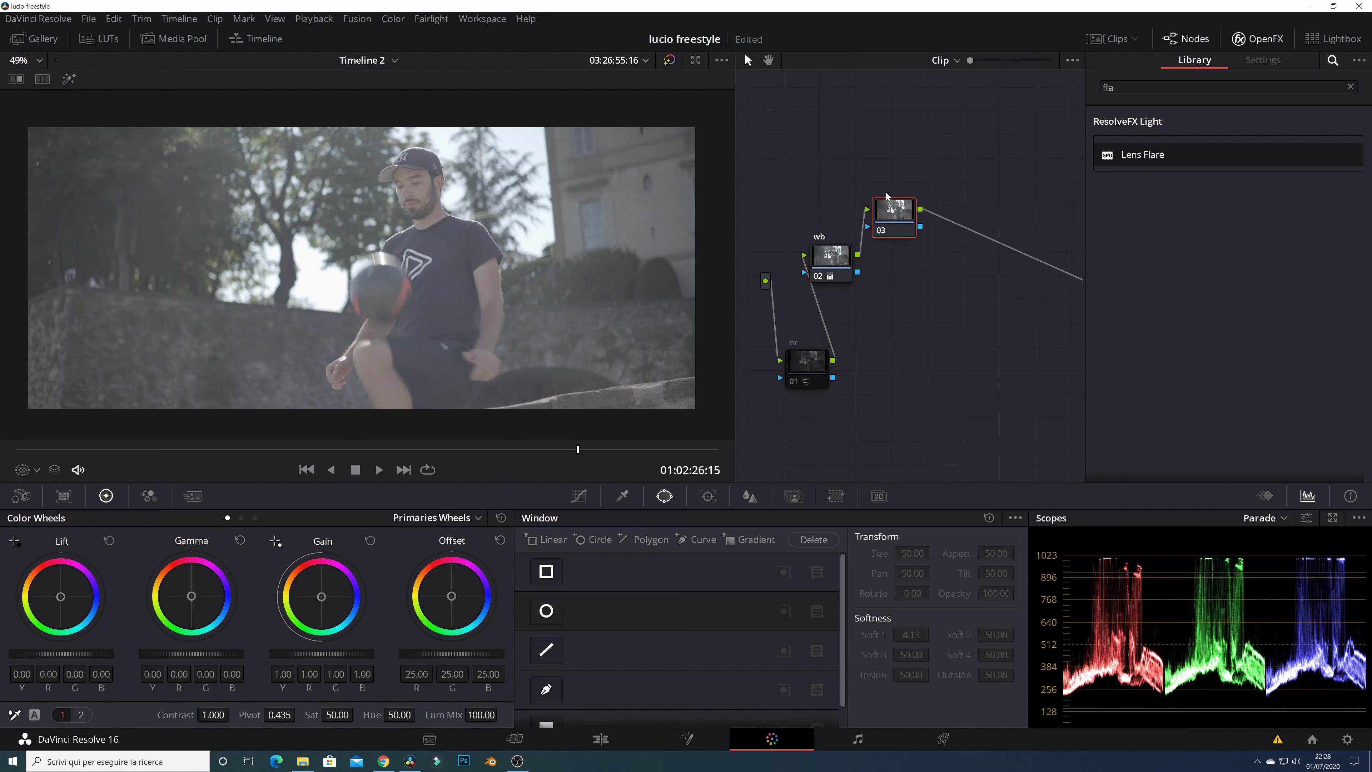
{"action": "right_click", "coordinate": [864, 160]}
{"action": "left_click", "coordinate": [889, 171]}
{"action": "type", "text": "exp"}
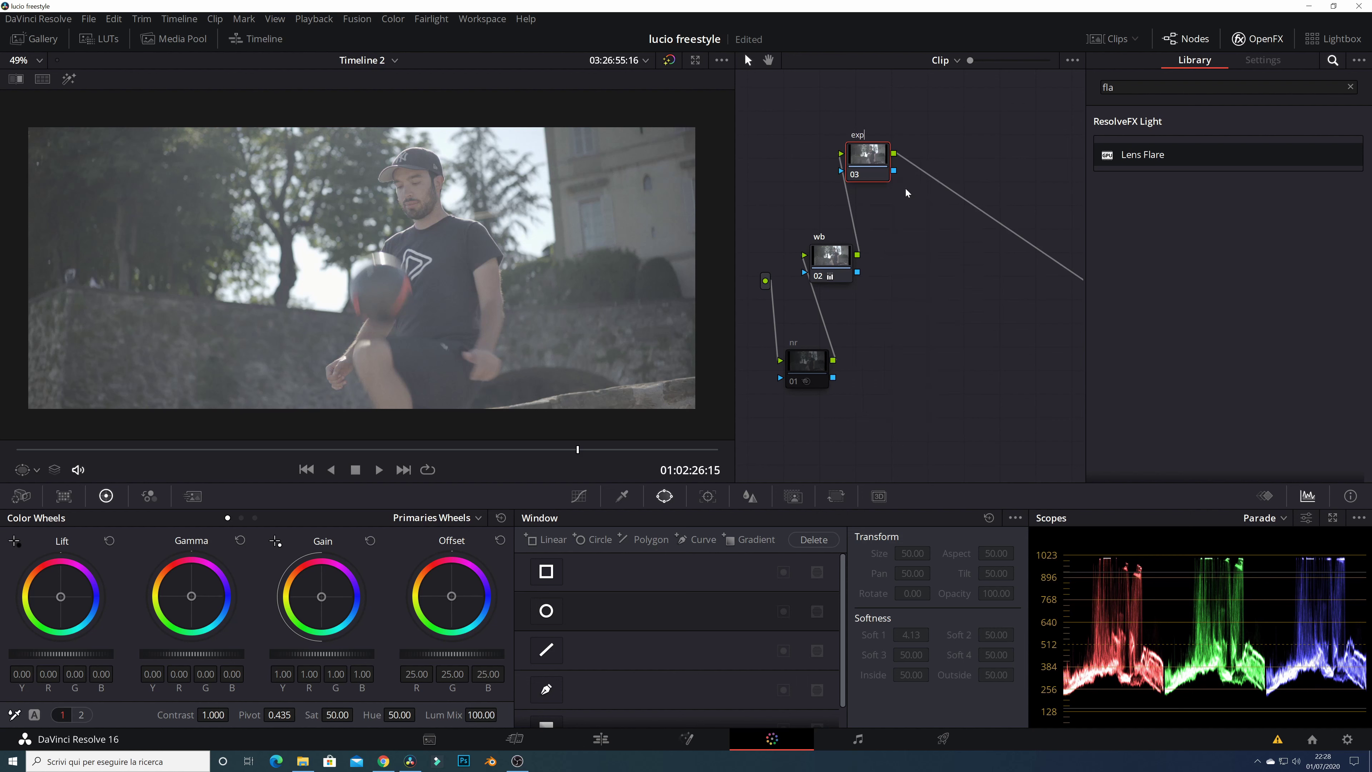
{"action": "key", "text": "Return"}
{"action": "left_click_drag", "start_coordinate": [810, 367], "coordinate": [783, 374]}
{"action": "left_click_drag", "start_coordinate": [835, 270], "coordinate": [820, 277]}
{"action": "left_click_drag", "start_coordinate": [875, 170], "coordinate": [815, 212]}
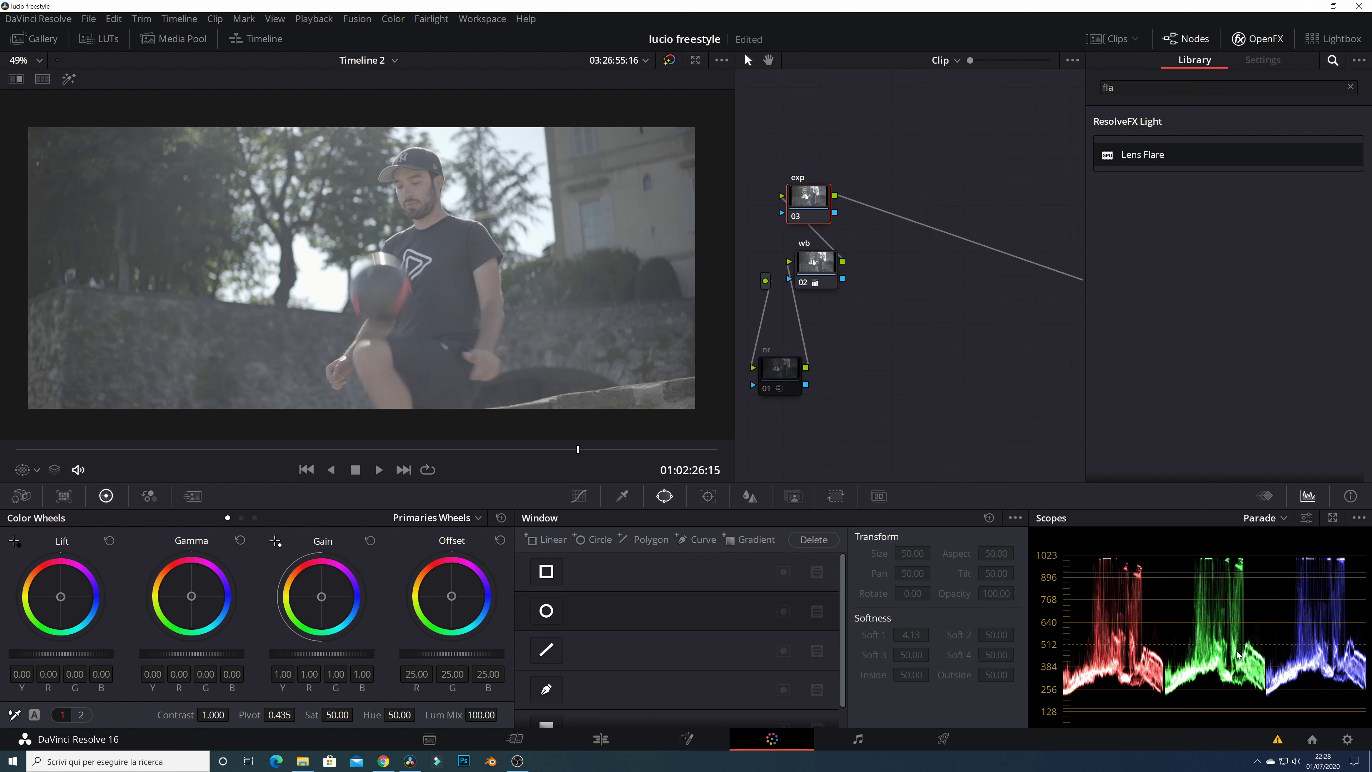
{"action": "key", "text": "ctrl+s"}
Set the new exp node's contrast to 1.200, adjusting the pivot along the way.
{"action": "left_click", "coordinate": [211, 715]}
{"action": "type", "text": "1.2"}
{"action": "key", "text": "Return"}
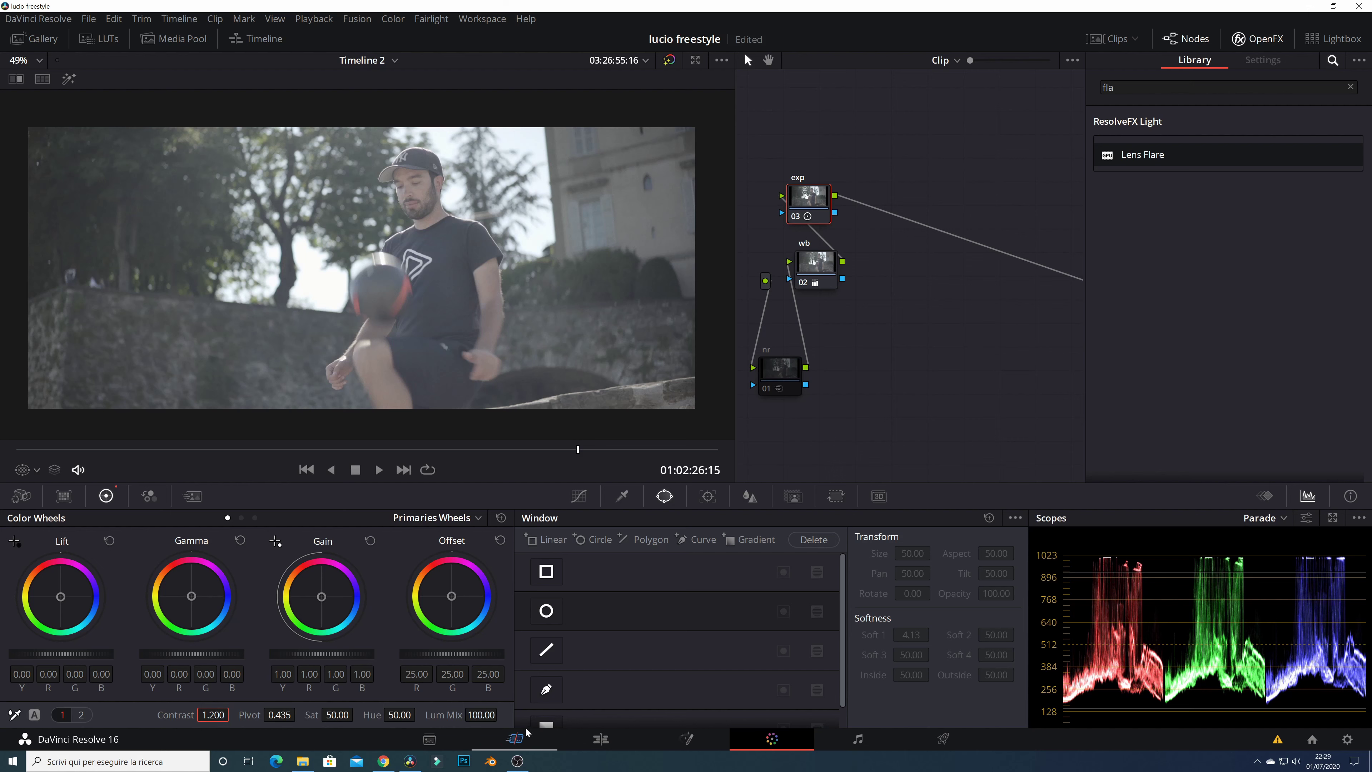
{"action": "left_click", "coordinate": [482, 714]}
{"action": "type", "text": "0"}
{"action": "double_click", "coordinate": [177, 716]}
{"action": "left_click_drag", "start_coordinate": [300, 714], "coordinate": [242, 721]}
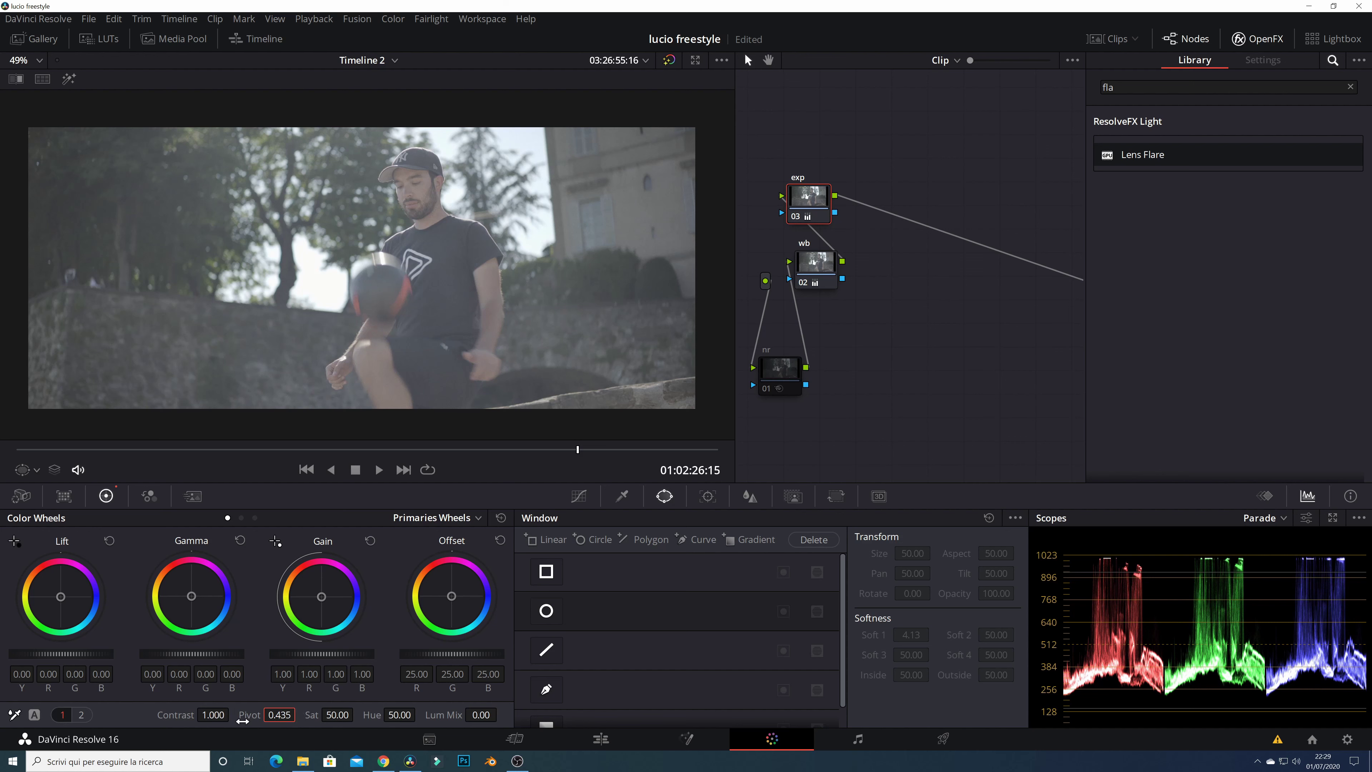
{"action": "left_click", "coordinate": [213, 714]}
{"action": "type", "text": "1.2"}
{"action": "key", "text": "Return"}
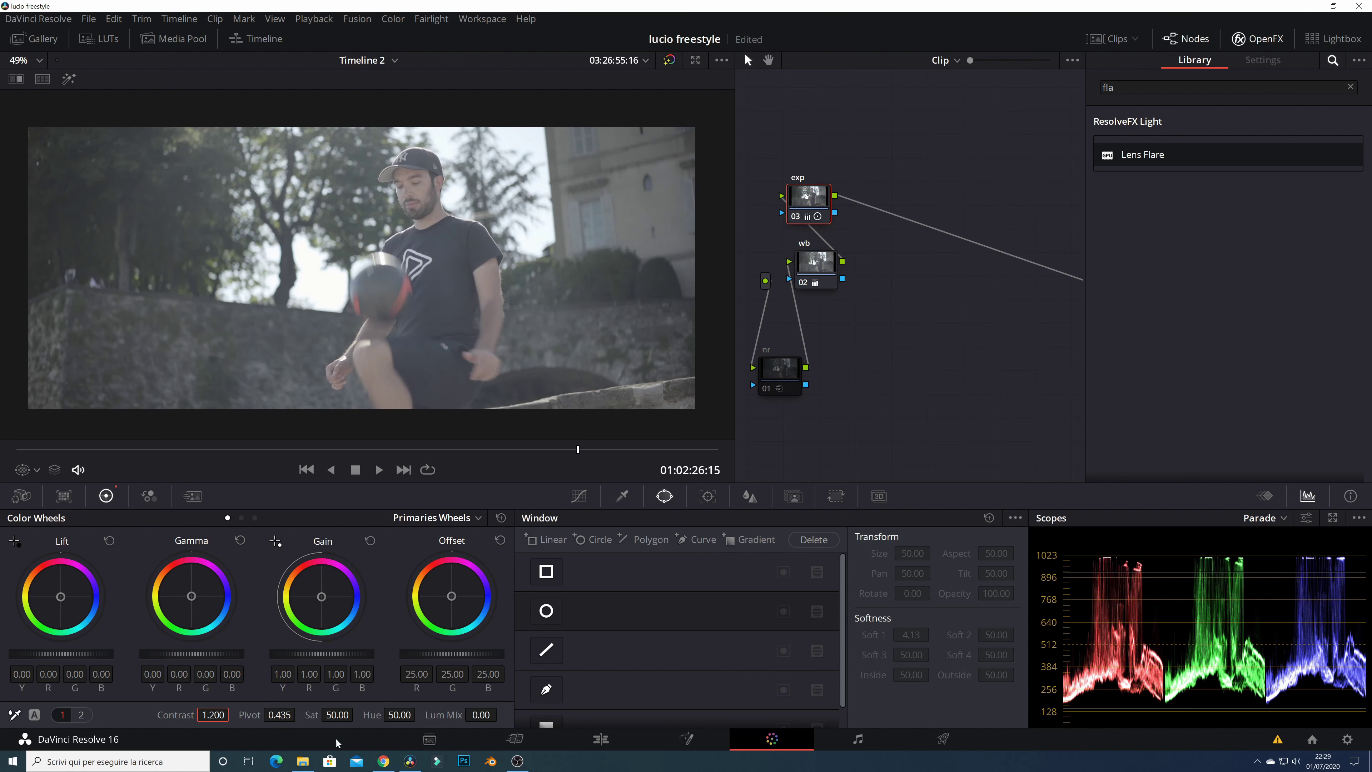
Adjust the exp node's contrast pivot to 0.596.
{"action": "left_click_drag", "start_coordinate": [279, 715], "coordinate": [300, 715]}
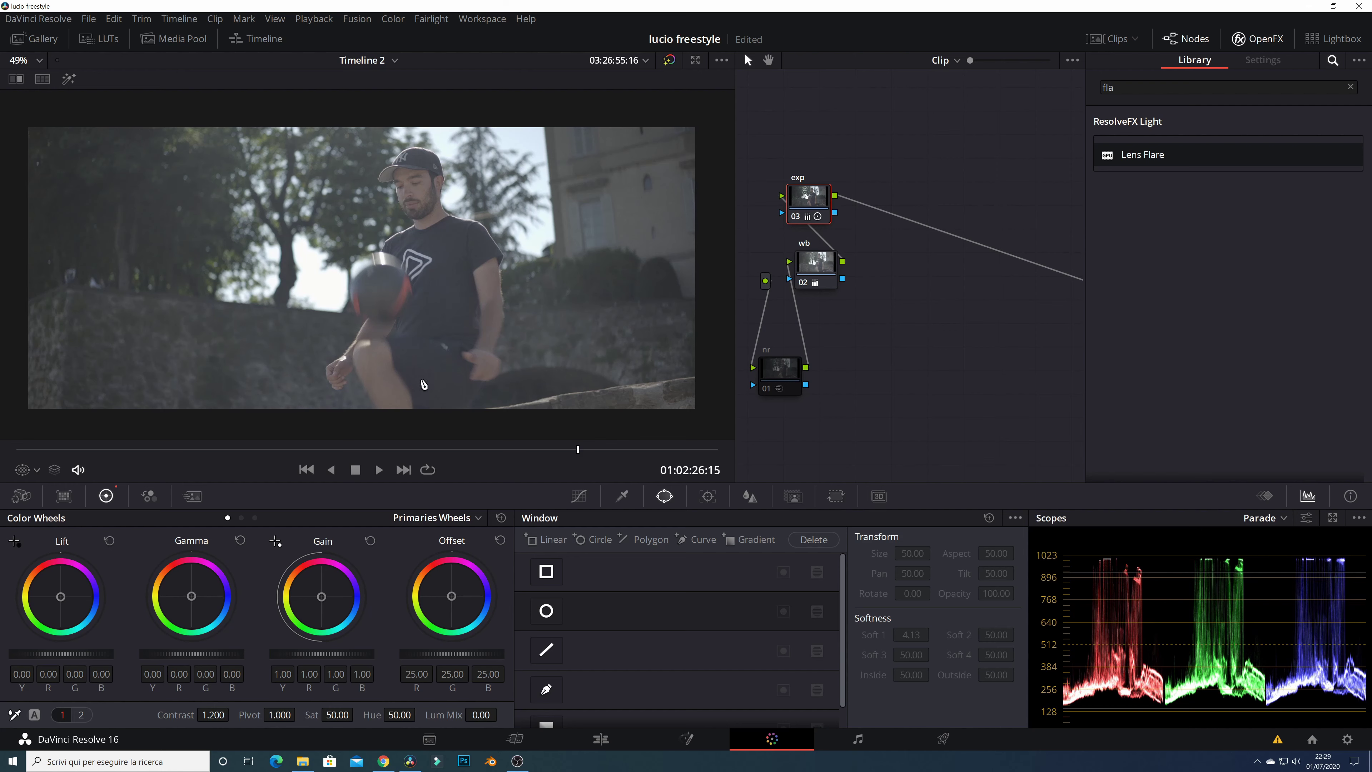
{"action": "left_click_drag", "start_coordinate": [280, 714], "coordinate": [254, 715]}
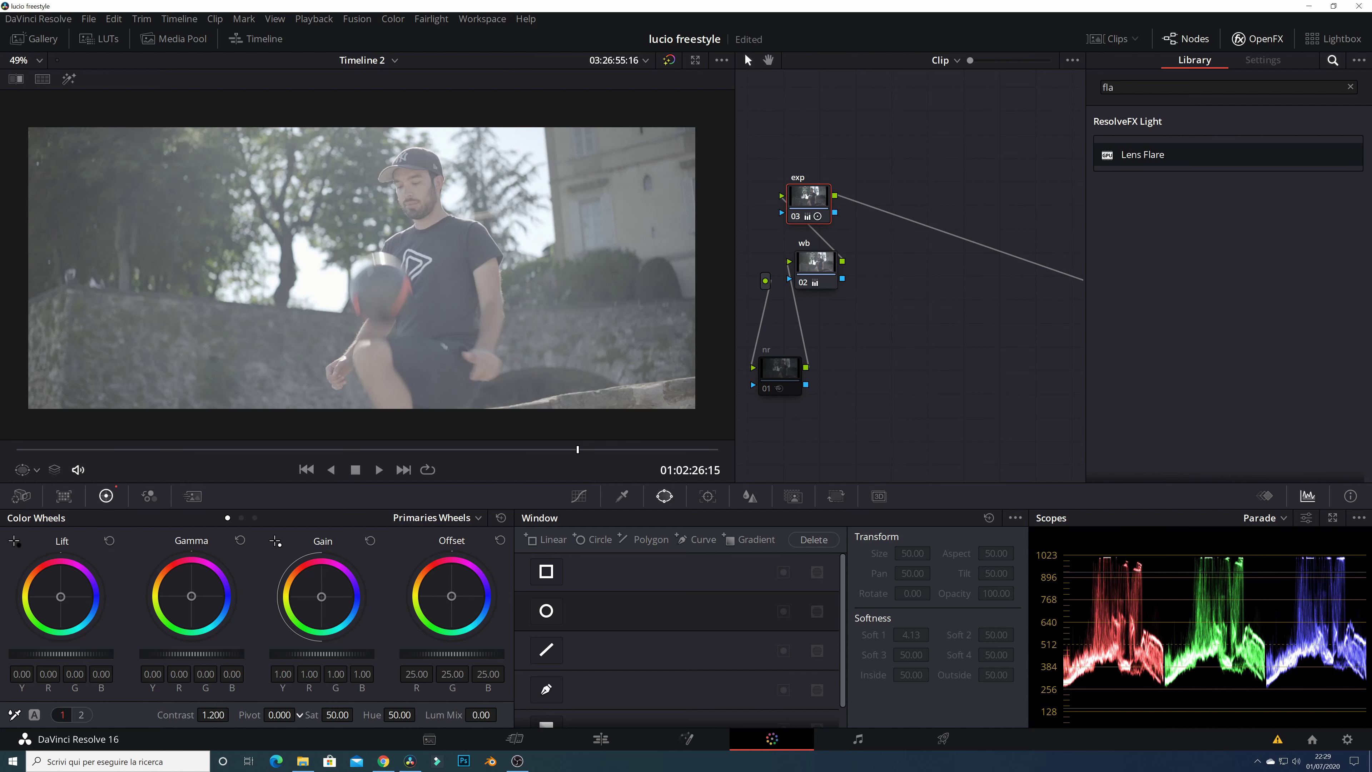
{"action": "left_click_drag", "start_coordinate": [255, 717], "coordinate": [298, 715]}
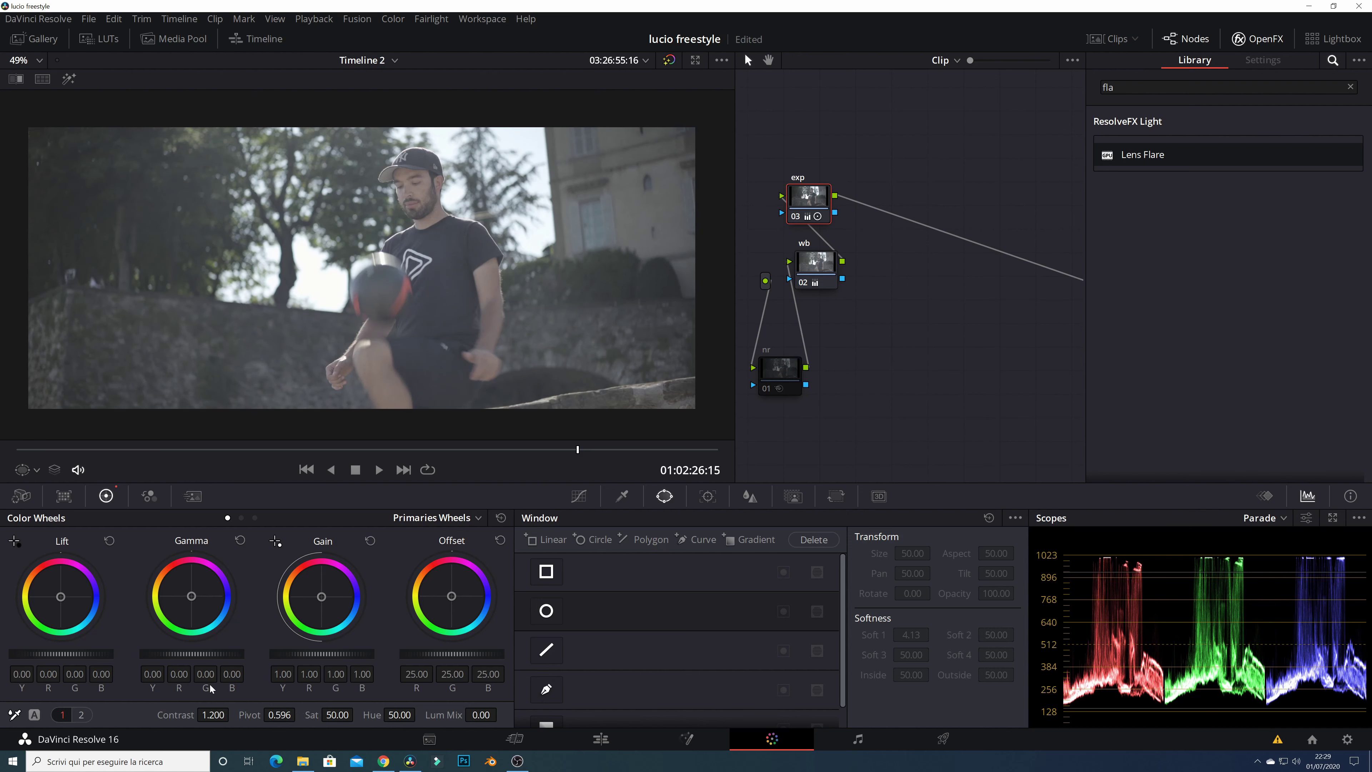
Lower Lift to -0.12 to deepen the shadows and switch the scope to Waveform.
{"action": "left_click_drag", "start_coordinate": [61, 653], "coordinate": [49, 654]}
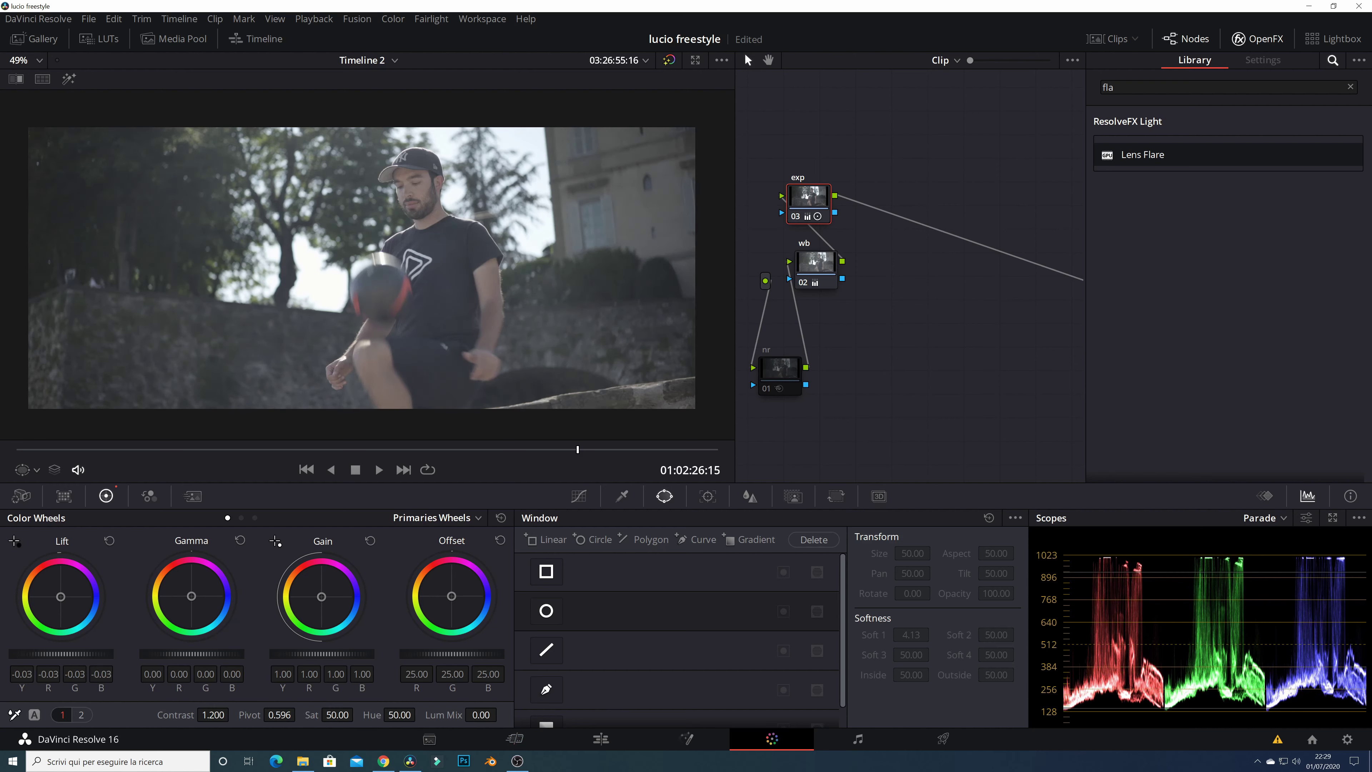
{"action": "left_click_drag", "start_coordinate": [48, 654], "coordinate": [45, 654]}
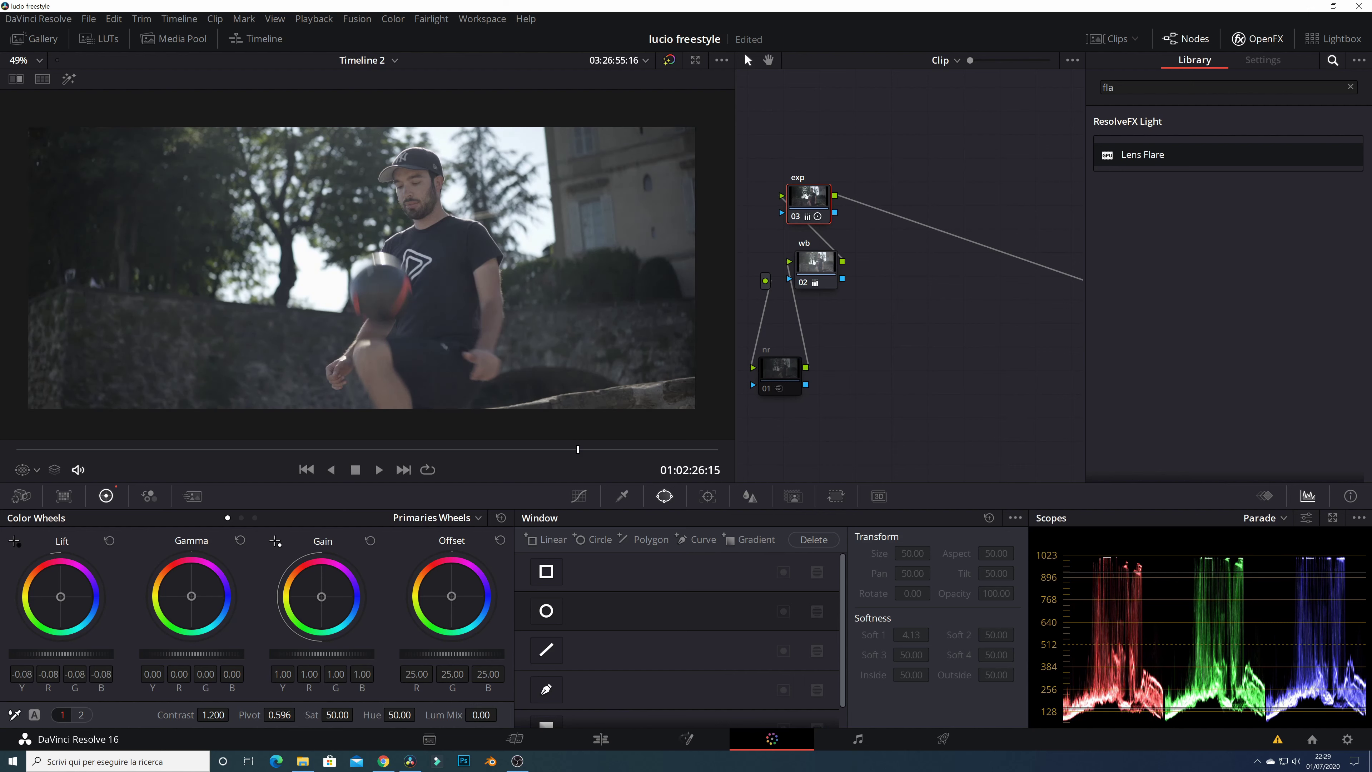
{"action": "left_click", "coordinate": [1277, 520]}
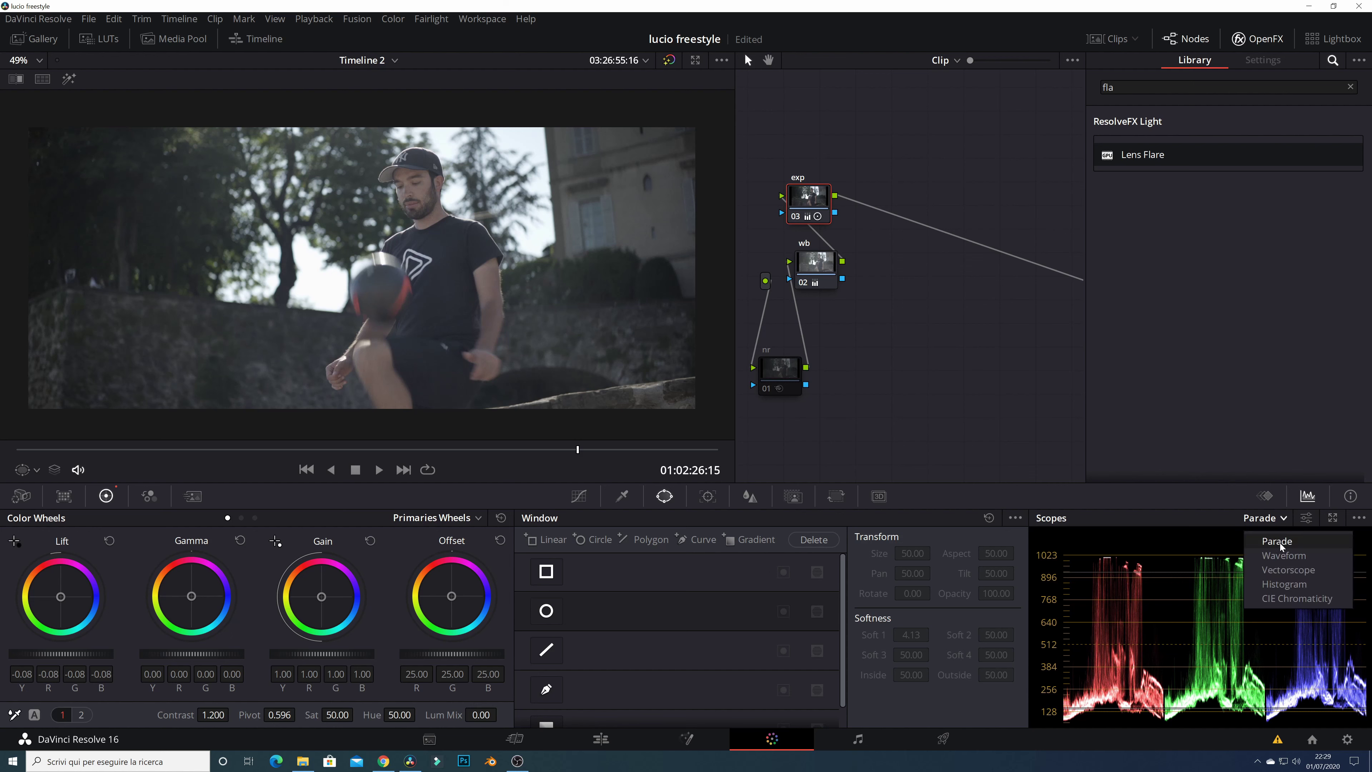
{"action": "left_click", "coordinate": [1282, 555]}
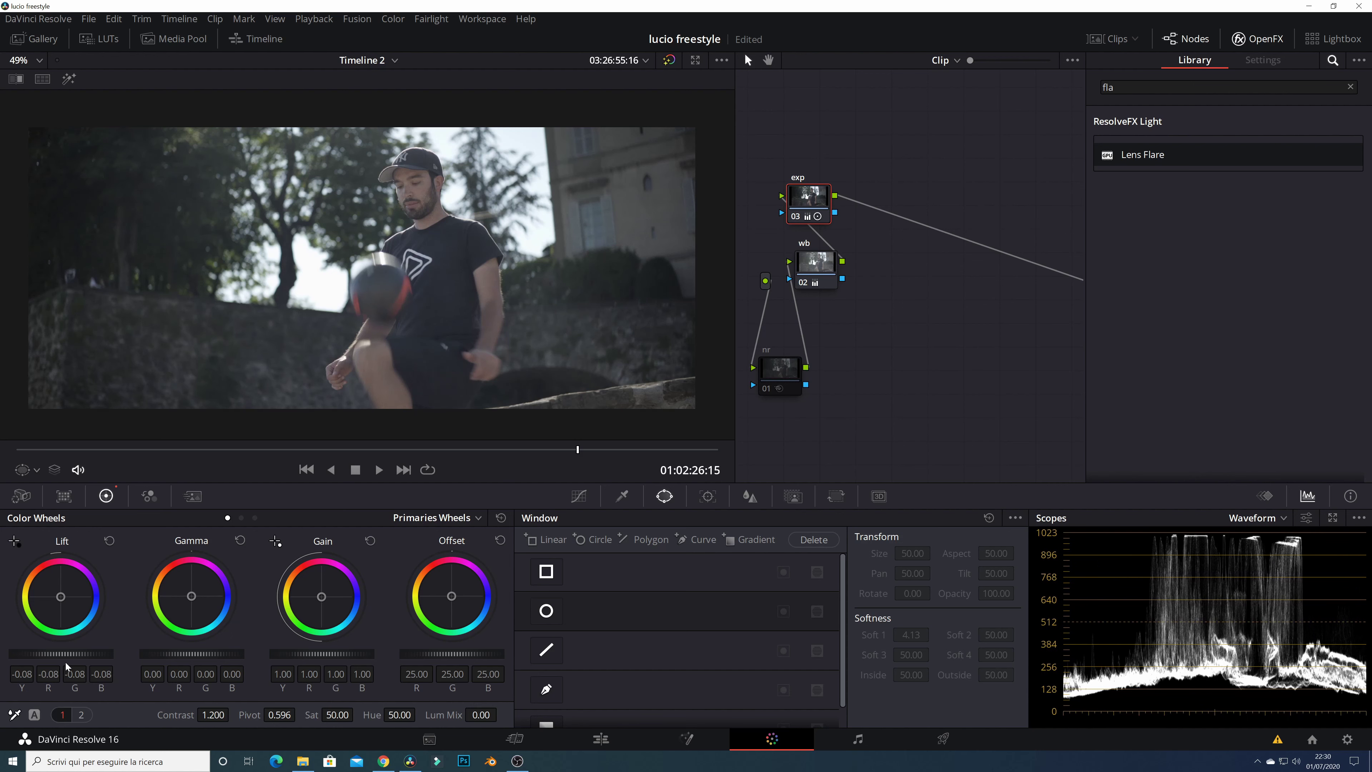
{"action": "left_click_drag", "start_coordinate": [60, 654], "coordinate": [53, 654]}
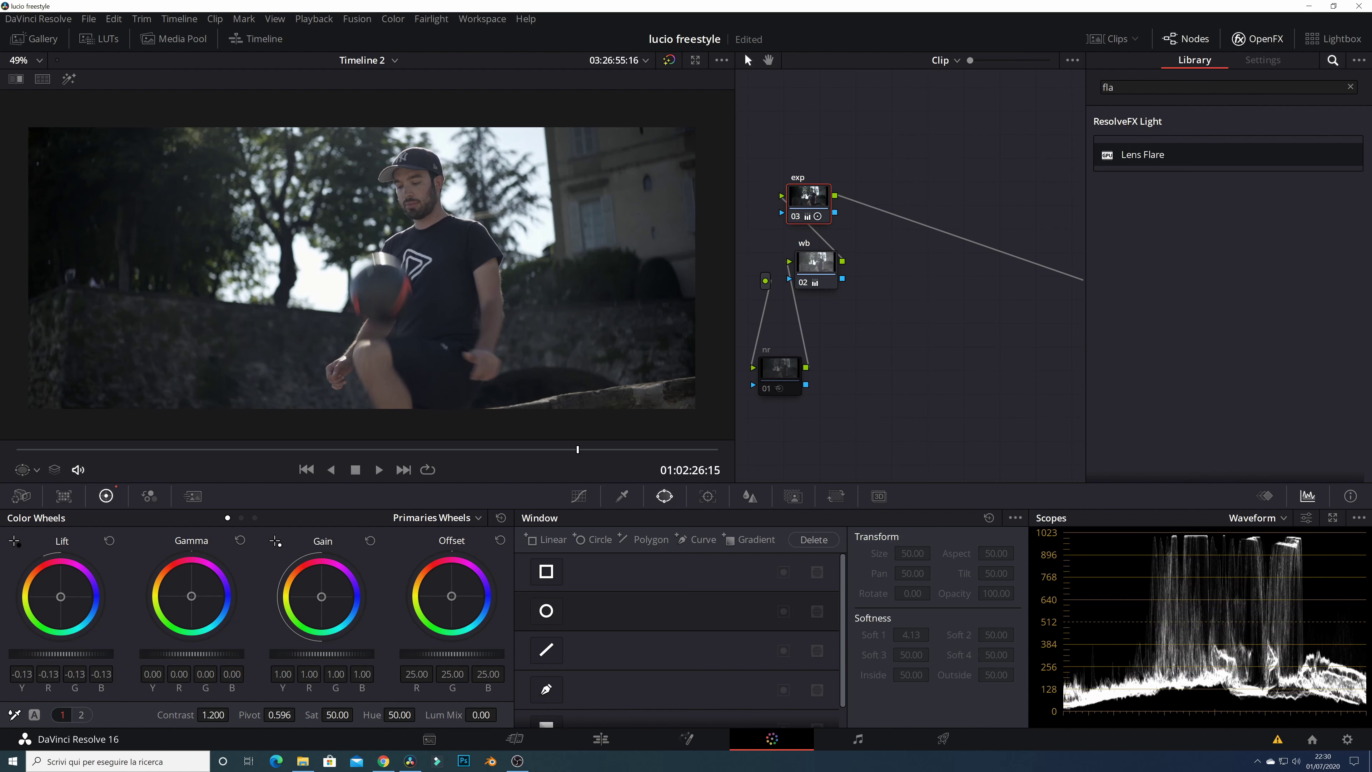
{"action": "left_click_drag", "start_coordinate": [53, 654], "coordinate": [55, 654]}
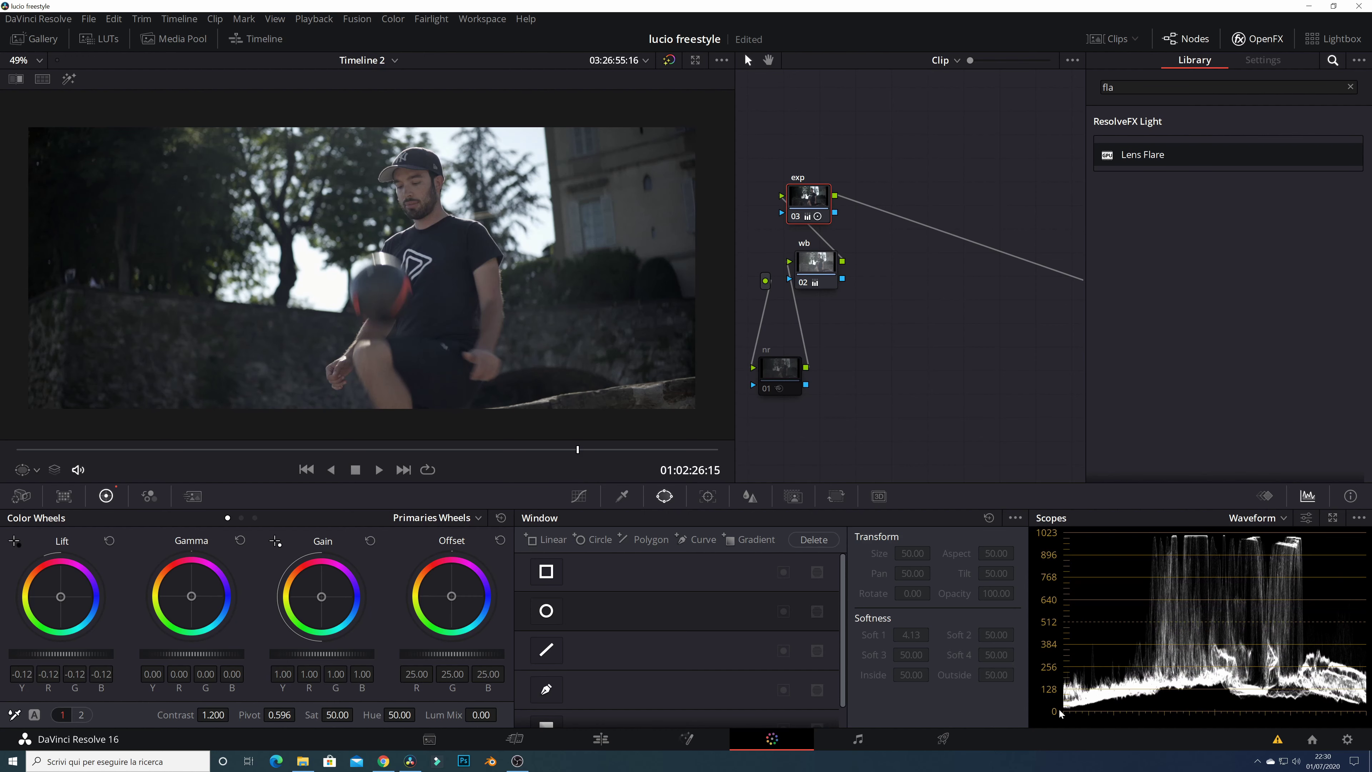
Turn on Make Broadcast Safe (-20 to 120 IRE) in Color Management and save the settings.
{"action": "left_click", "coordinate": [1347, 738]}
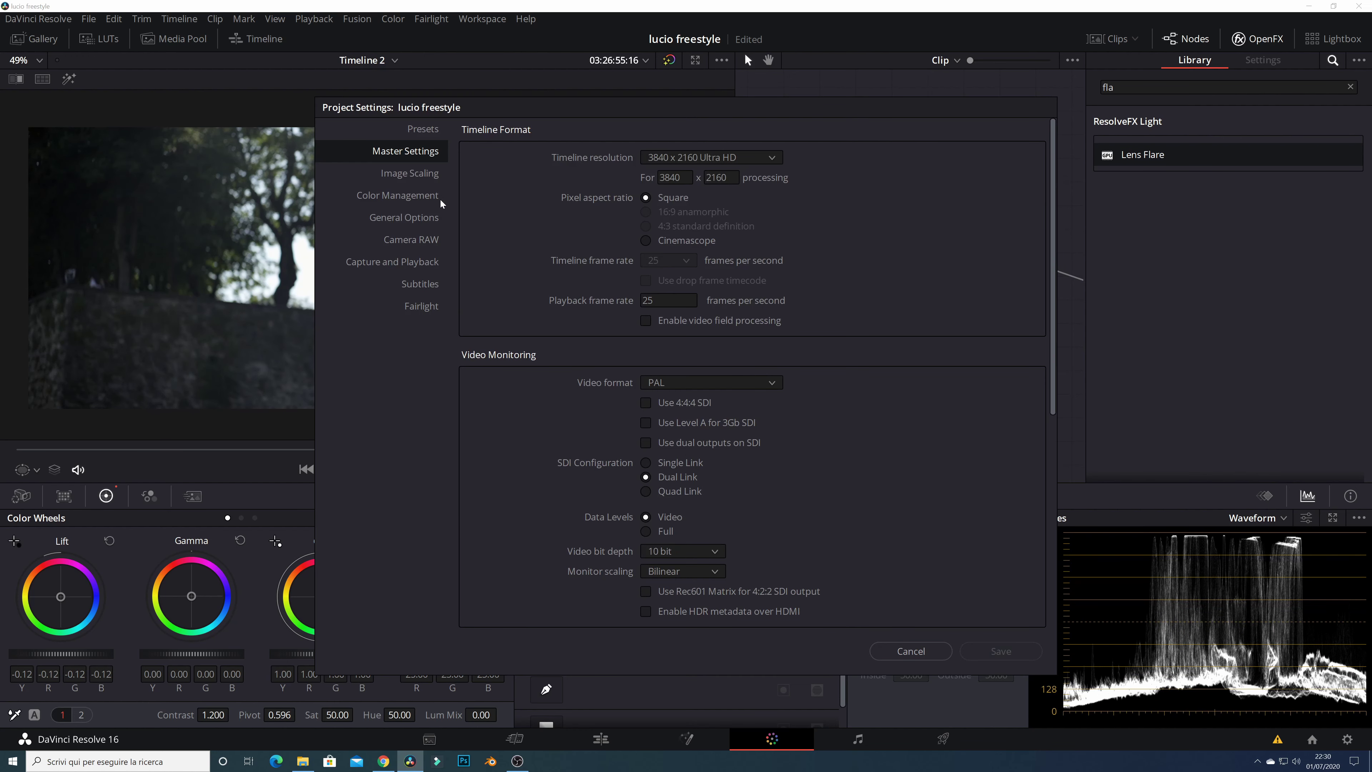
{"action": "left_click", "coordinate": [404, 195]}
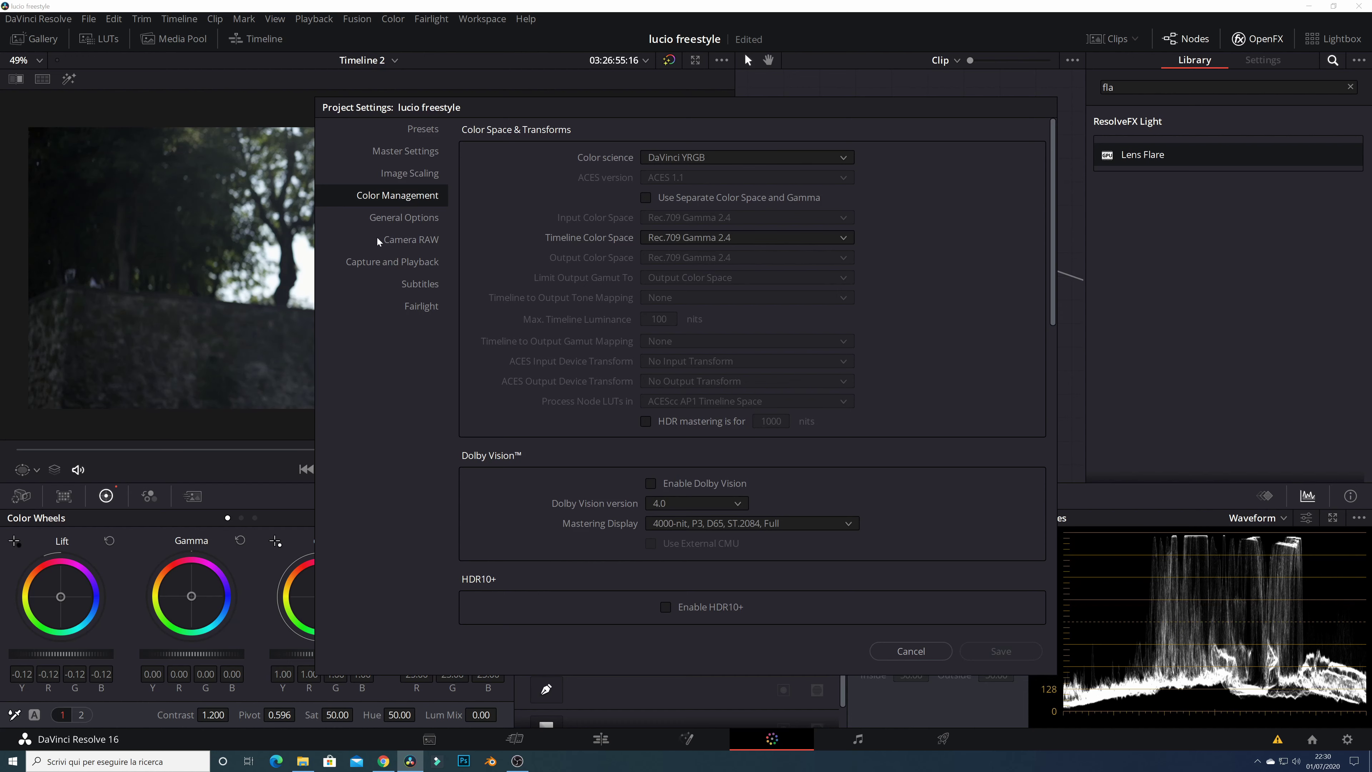
{"action": "left_click", "coordinate": [911, 651]}
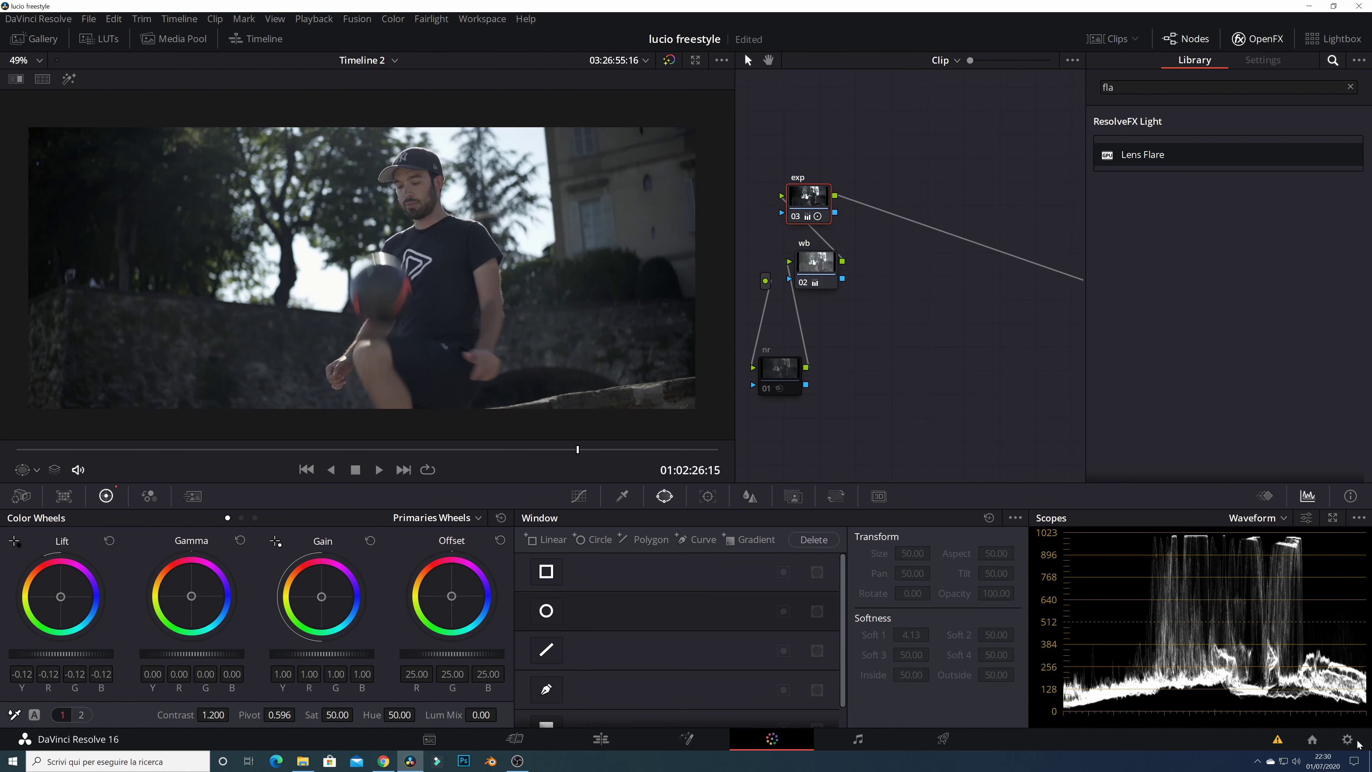
{"action": "left_click", "coordinate": [1347, 739]}
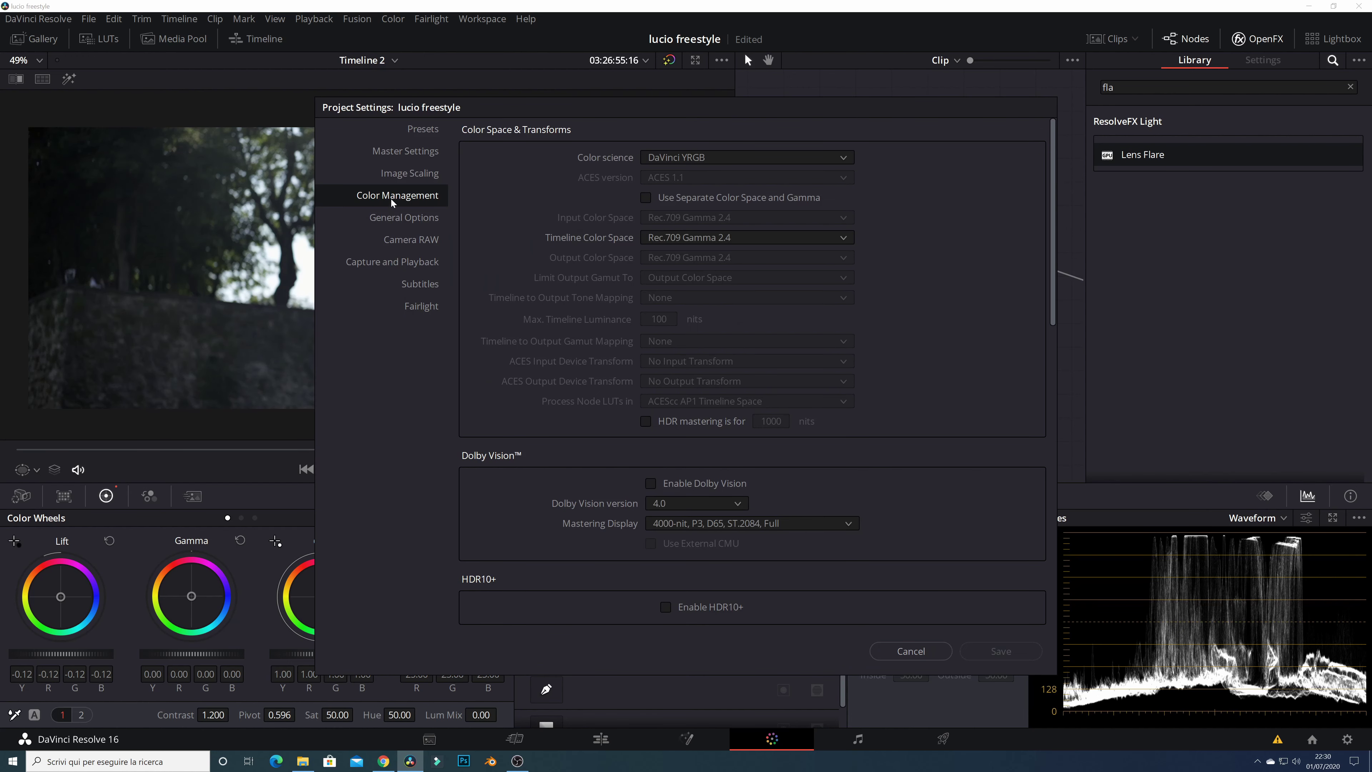
{"action": "scroll", "coordinate": [616, 330], "scroll_direction": "down", "scroll_amount": 1}
{"action": "scroll", "coordinate": [648, 259], "scroll_direction": "down", "scroll_amount": 1}
{"action": "scroll", "coordinate": [651, 259], "scroll_direction": "down", "scroll_amount": 4}
{"action": "scroll", "coordinate": [684, 264], "scroll_direction": "down", "scroll_amount": 5}
{"action": "scroll", "coordinate": [697, 276], "scroll_direction": "down", "scroll_amount": 5}
{"action": "scroll", "coordinate": [697, 276], "scroll_direction": "down", "scroll_amount": 5}
{"action": "scroll", "coordinate": [696, 276], "scroll_direction": "down", "scroll_amount": 5}
{"action": "scroll", "coordinate": [695, 292], "scroll_direction": "down", "scroll_amount": 5}
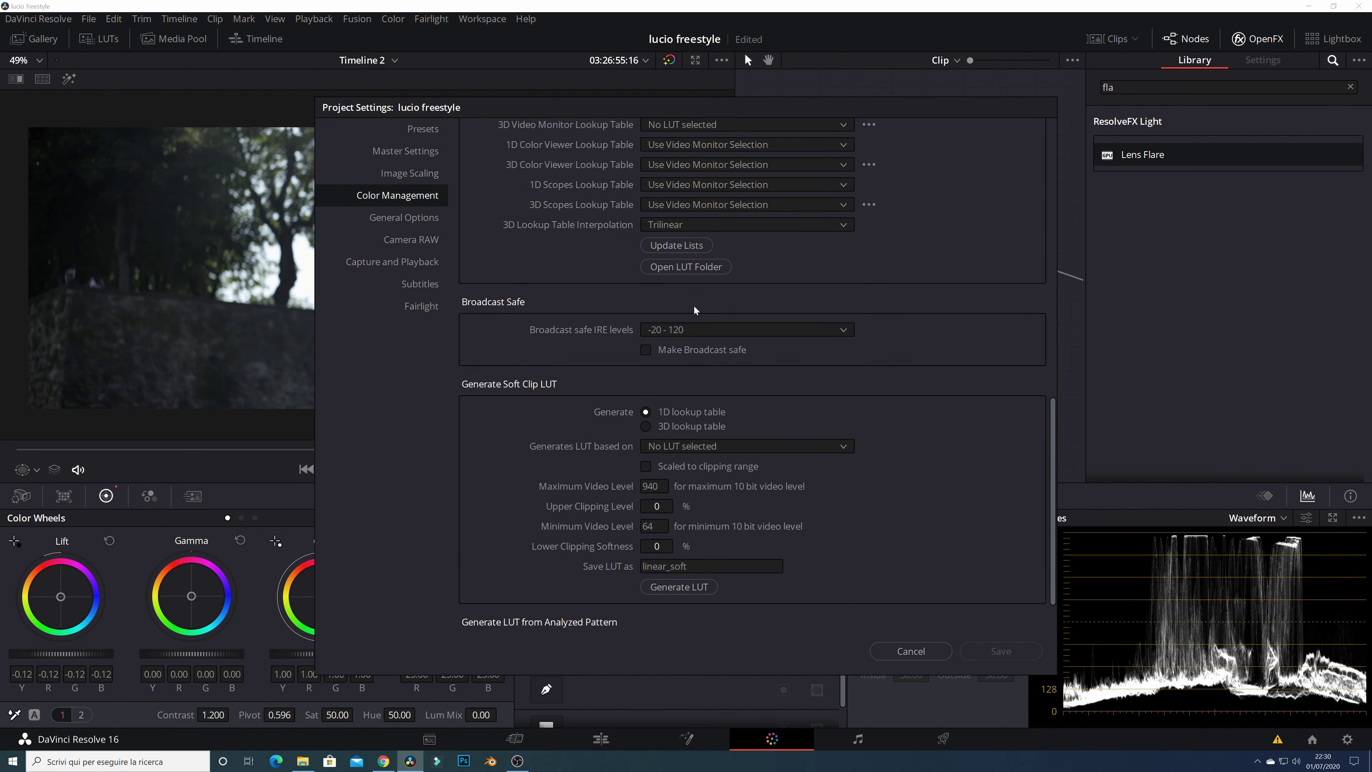
{"action": "left_click", "coordinate": [647, 350]}
{"action": "left_click", "coordinate": [1001, 651]}
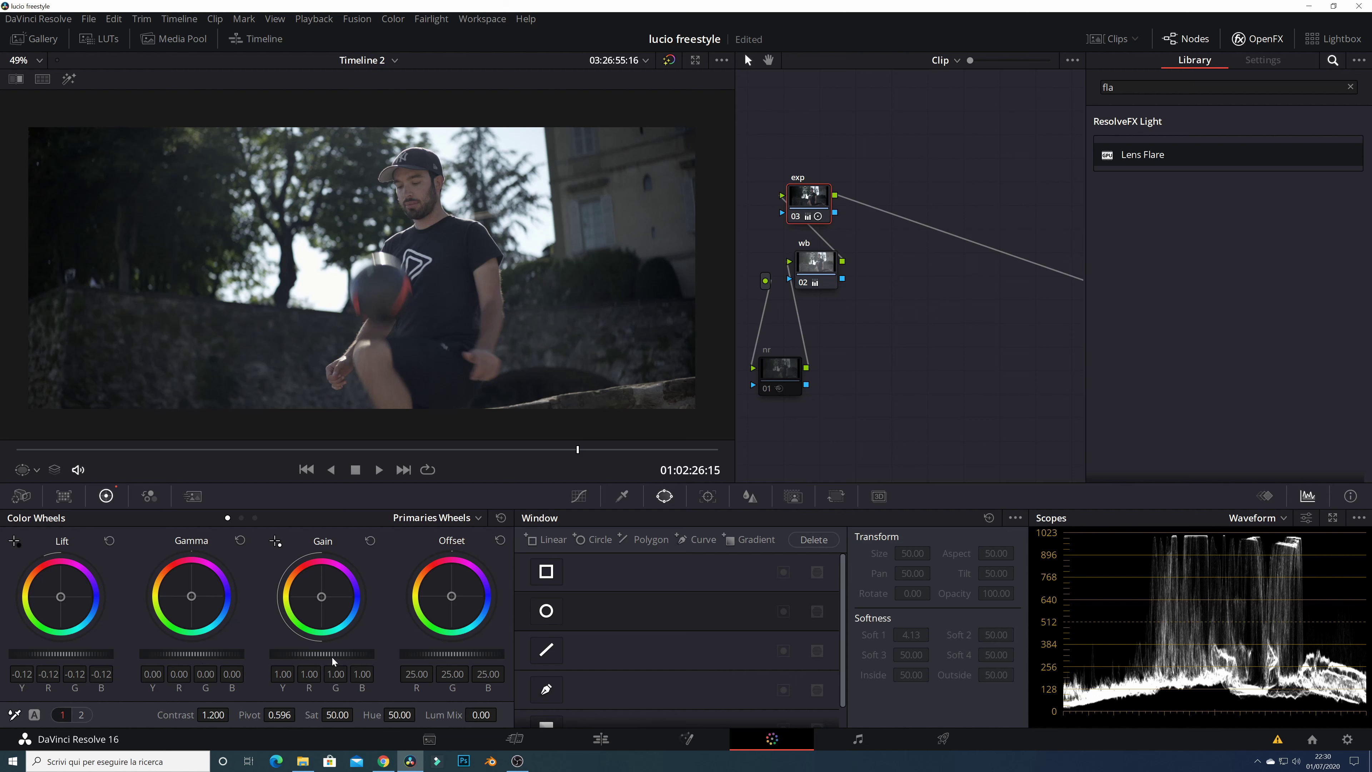
Drop the exp node's gain to 0.96, set Soft Clip High to 37.2, then add a serial node.
{"action": "left_click_drag", "start_coordinate": [333, 655], "coordinate": [322, 655]}
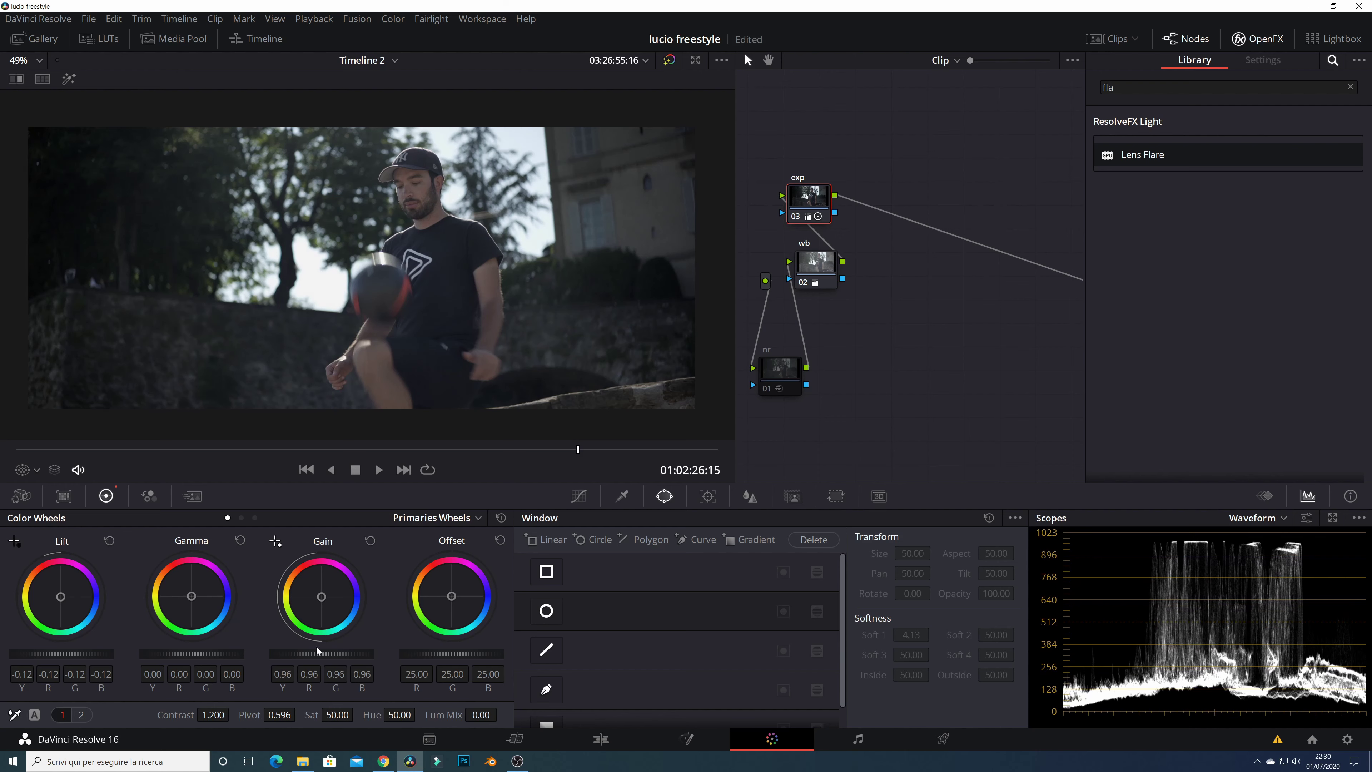
{"action": "left_click", "coordinate": [578, 497]}
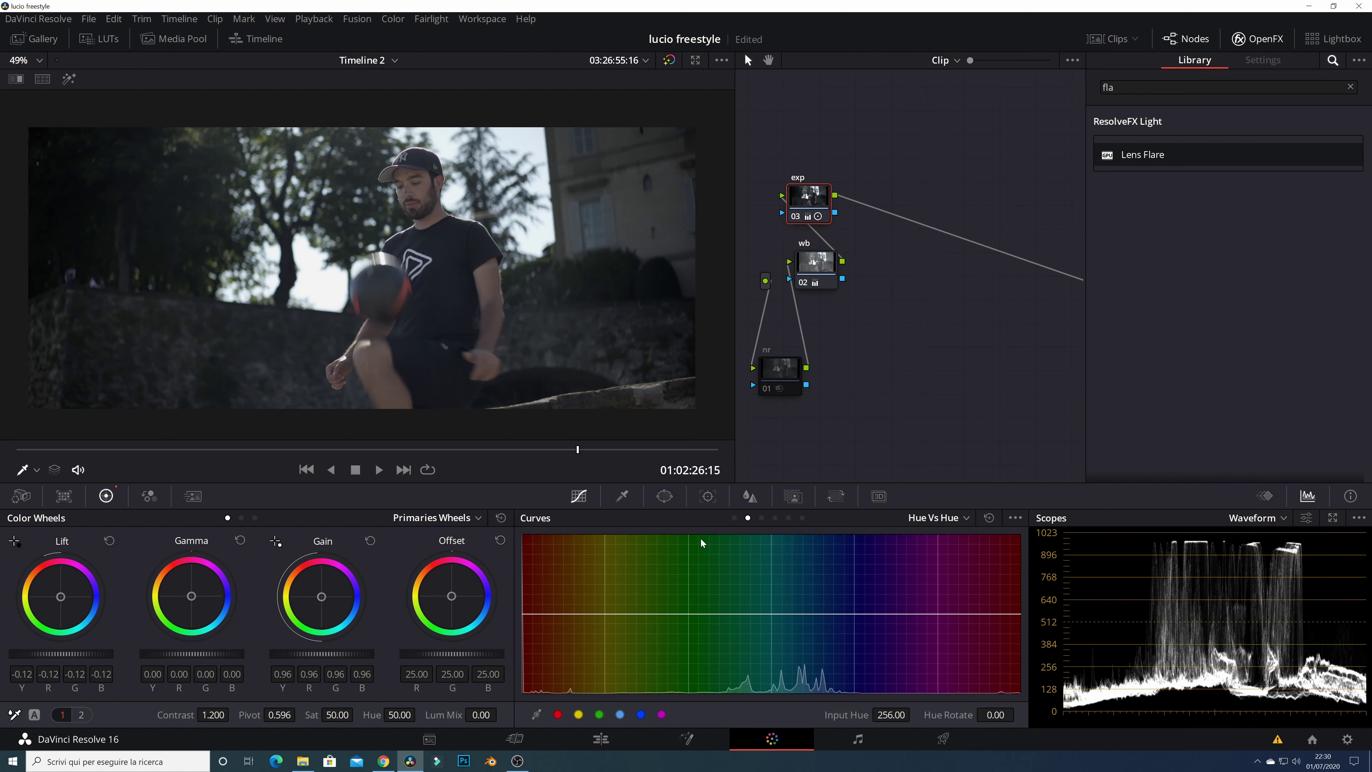
{"action": "left_click", "coordinate": [742, 520]}
{"action": "mouse_move", "coordinate": [989, 677]}
{"action": "left_mouse_down"}
{"action": "mouse_move", "coordinate": [967, 677]}
{"action": "mouse_move", "coordinate": [747, 532]}
{"action": "left_mouse_up"}
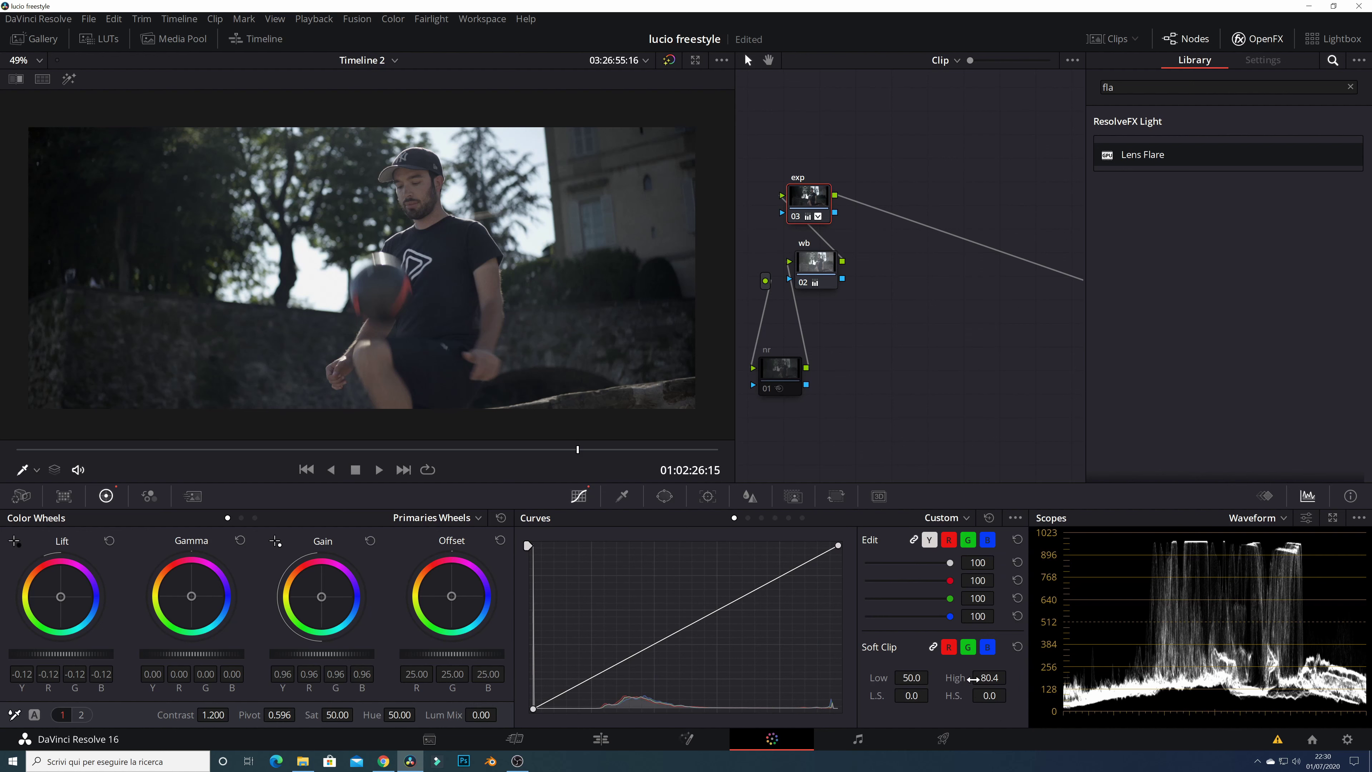
{"action": "mouse_move", "coordinate": [997, 677]}
{"action": "left_mouse_down"}
{"action": "mouse_move", "coordinate": [1011, 677]}
{"action": "mouse_move", "coordinate": [967, 677]}
{"action": "mouse_move", "coordinate": [997, 677]}
{"action": "left_mouse_up"}
{"action": "left_click_drag", "start_coordinate": [803, 197], "coordinate": [818, 202]}
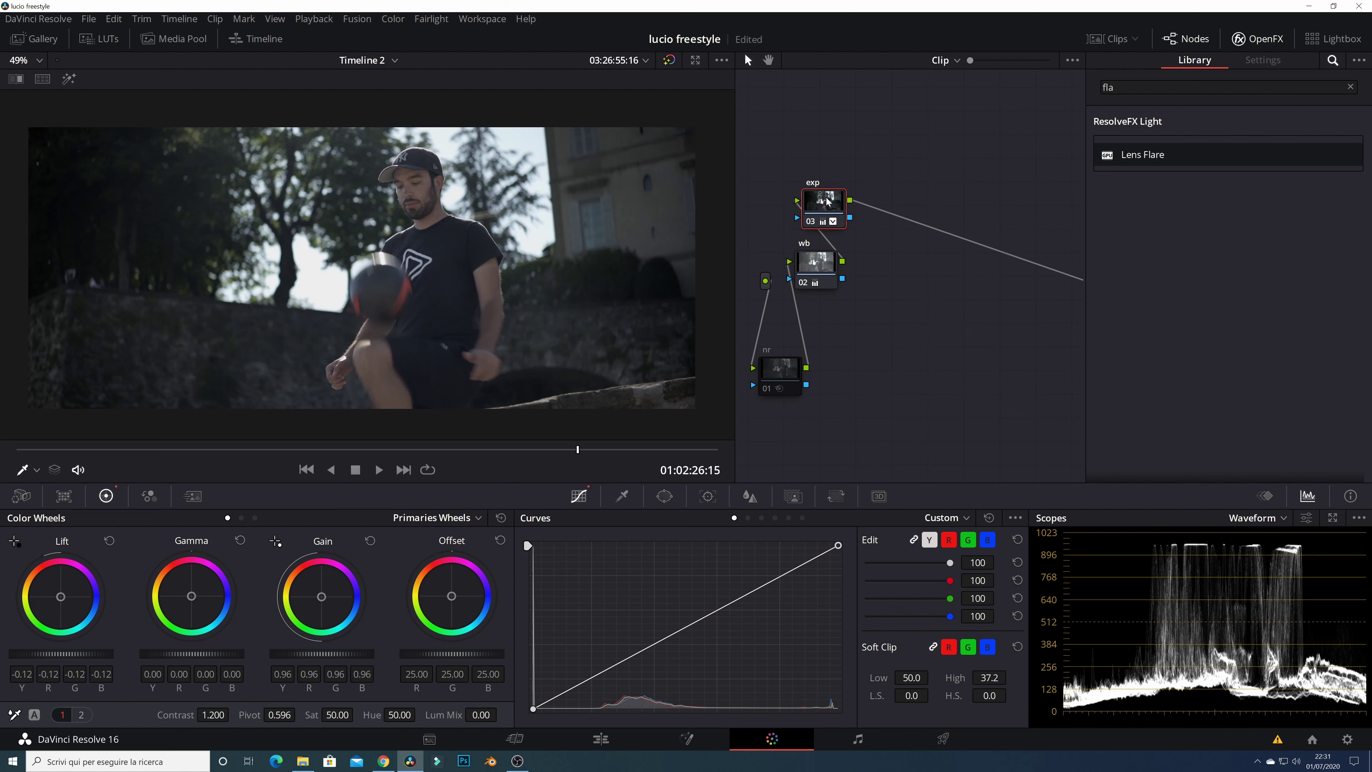
{"action": "key", "text": "alt+s"}
Label node 04 'sat' and raise its saturation to 65.20.
{"action": "right_click", "coordinate": [892, 204]}
{"action": "left_click", "coordinate": [940, 231]}
{"action": "type", "text": "sat"}
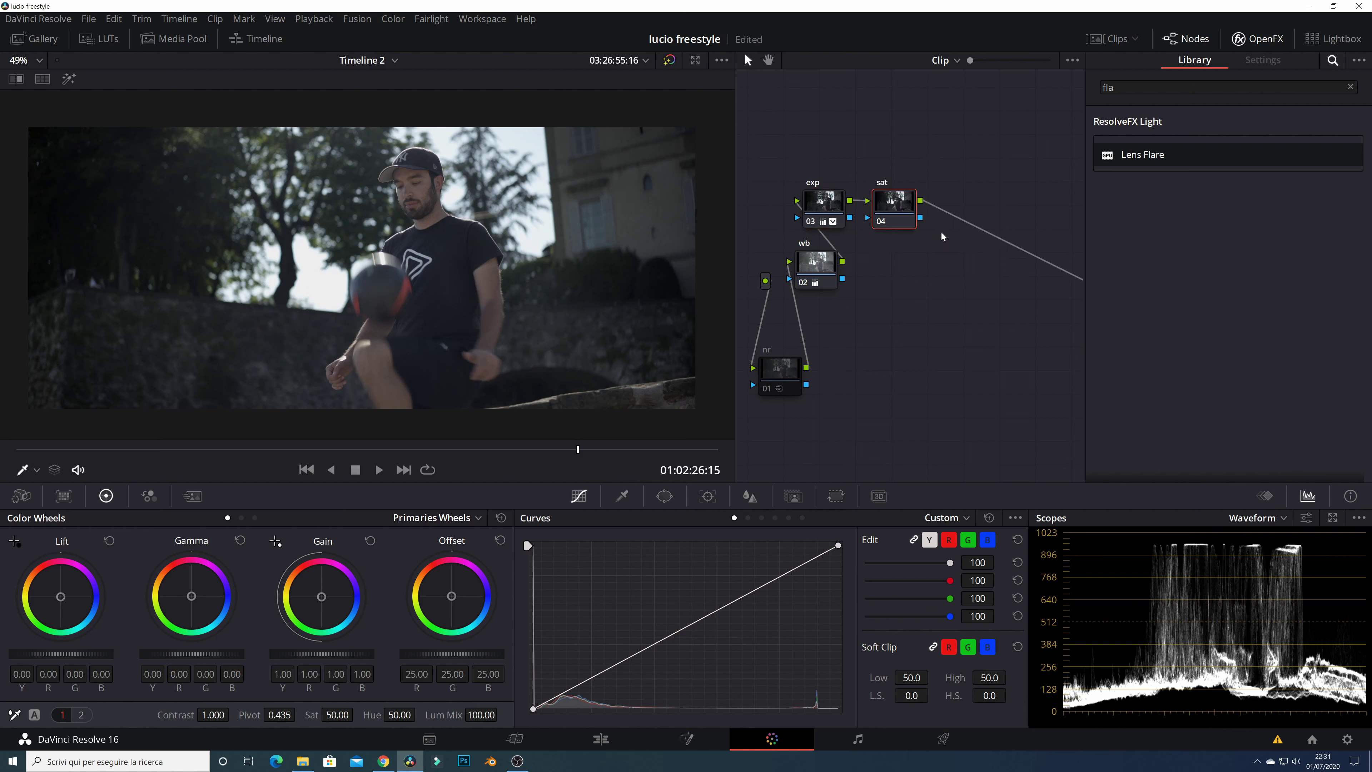
{"action": "left_click", "coordinate": [81, 715]}
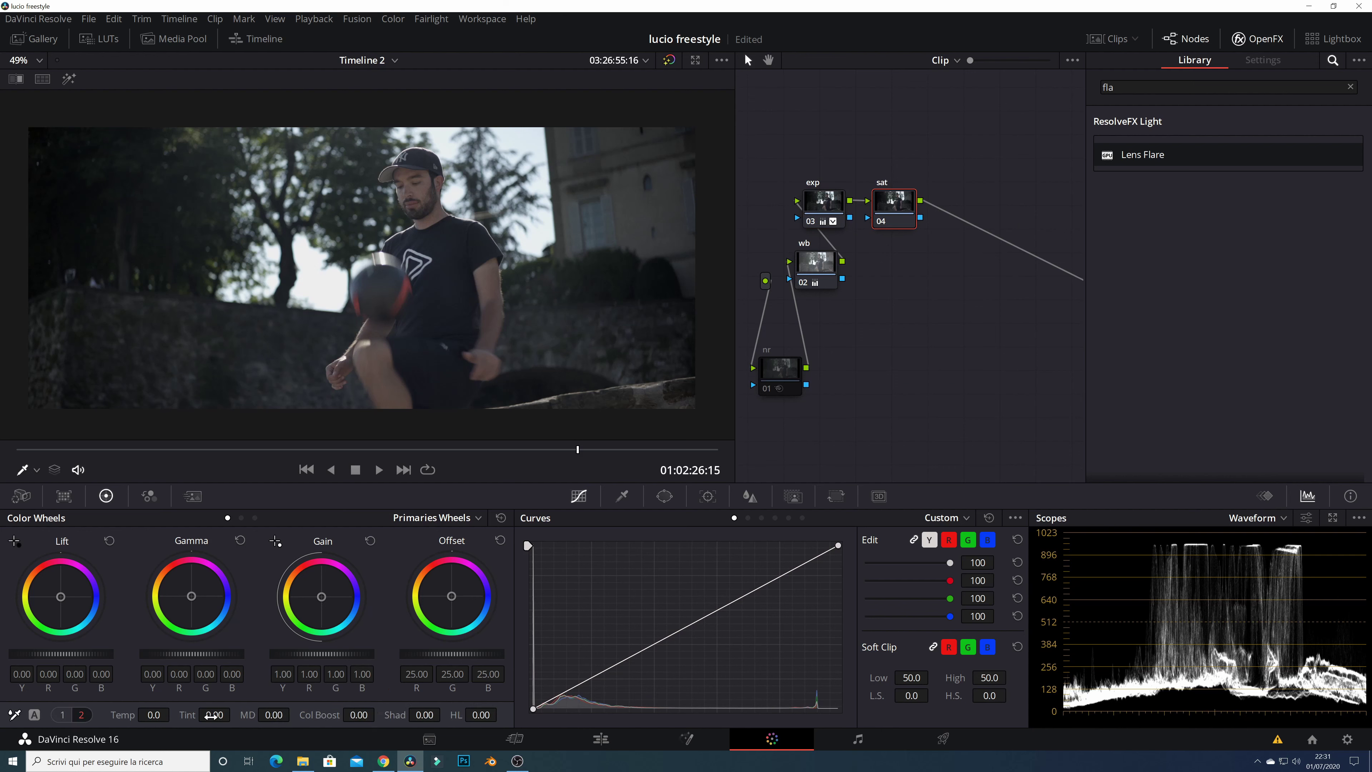
{"action": "left_click", "coordinate": [63, 714]}
{"action": "left_click_drag", "start_coordinate": [337, 715], "coordinate": [357, 714]}
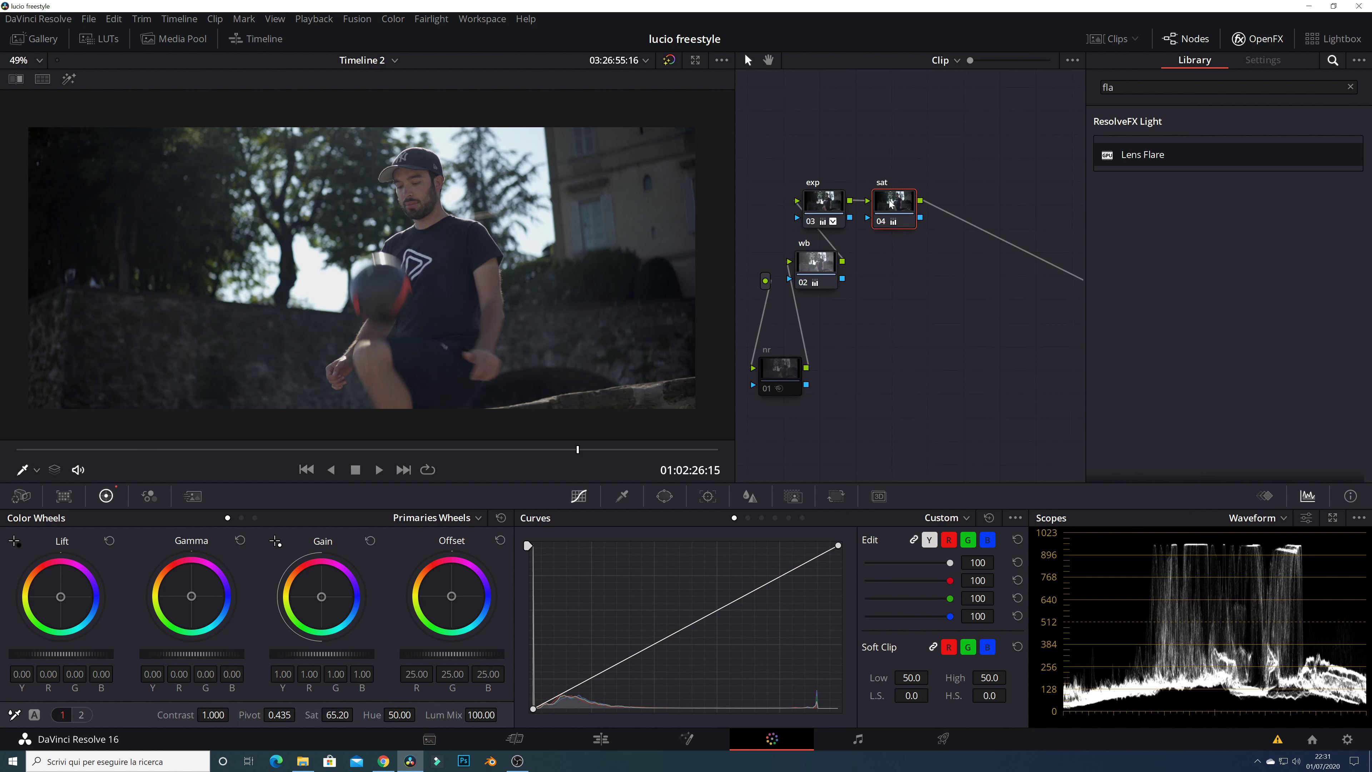
Rearrange the node graph so the sat node sits above exp and wb.
{"action": "left_click_drag", "start_coordinate": [816, 264], "coordinate": [818, 273]}
{"action": "mouse_move", "coordinate": [823, 203]}
{"action": "left_mouse_down"}
{"action": "mouse_move", "coordinate": [823, 143]}
{"action": "mouse_move", "coordinate": [792, 317]}
{"action": "left_mouse_up"}
{"action": "mouse_move", "coordinate": [810, 164]}
{"action": "left_mouse_down"}
{"action": "mouse_move", "coordinate": [818, 124]}
{"action": "mouse_move", "coordinate": [811, 154]}
{"action": "left_mouse_up"}
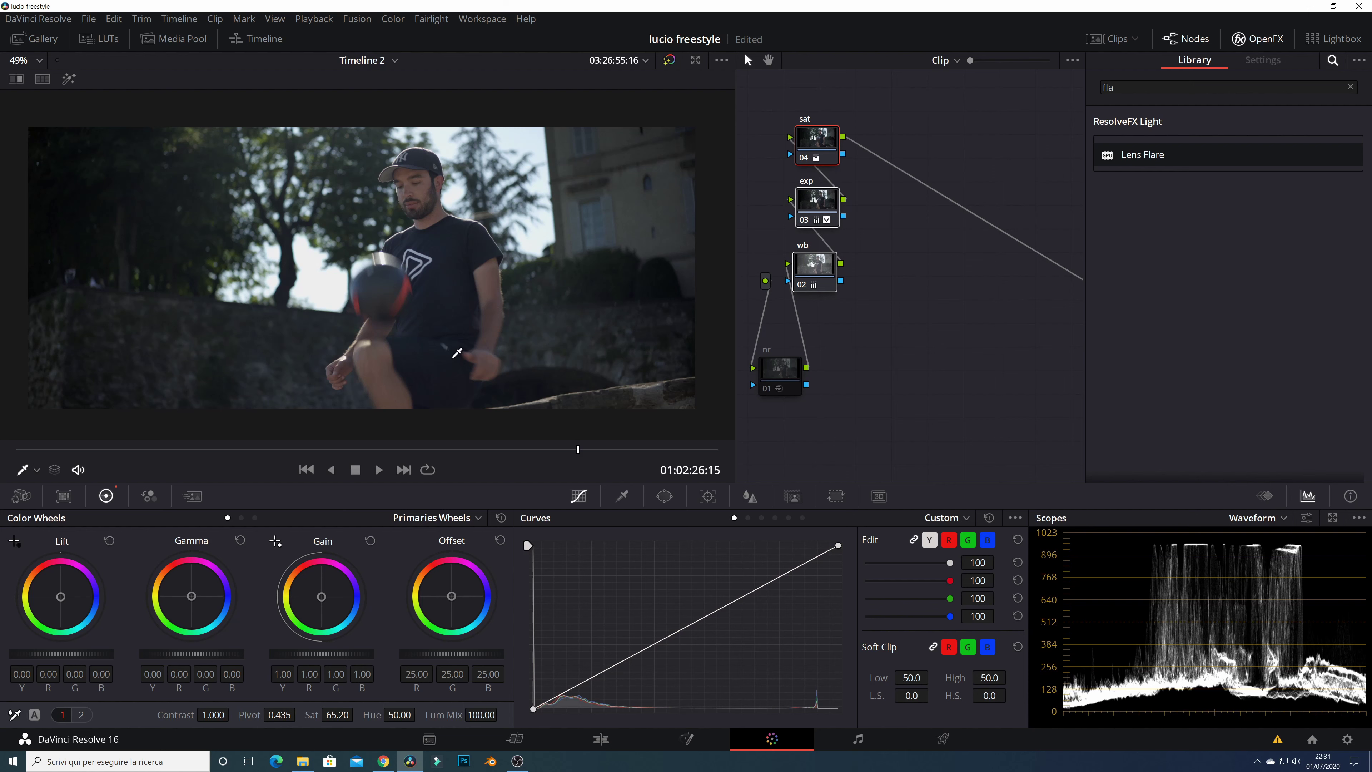
Add serial node 05 after sat and label it 'look'.
{"action": "key", "text": "alt+s"}
{"action": "left_click_drag", "start_coordinate": [891, 138], "coordinate": [960, 139]}
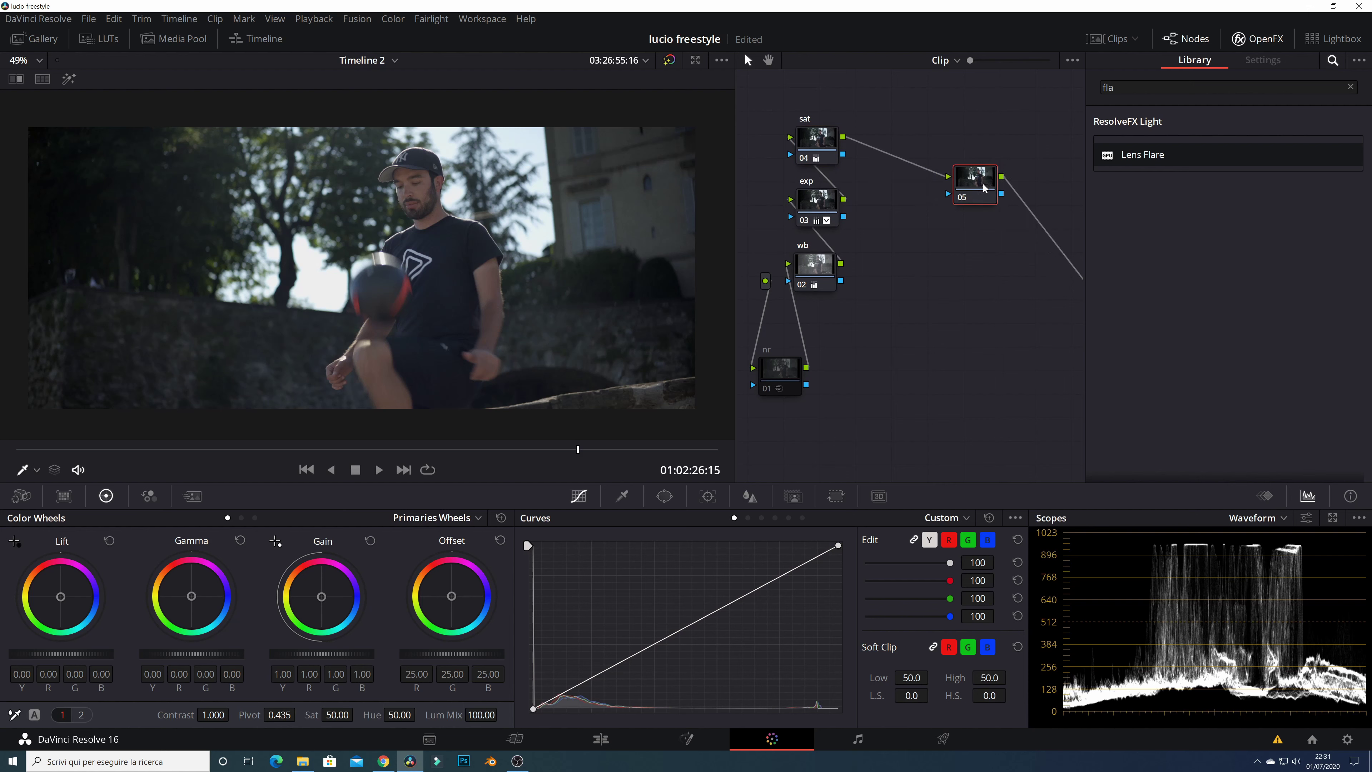
{"action": "right_click", "coordinate": [903, 131]}
{"action": "left_click", "coordinate": [961, 158]}
{"action": "type", "text": "look"}
{"action": "key", "text": "Return"}
Tidy the node graph so all nodes show, and display the Log color wheels.
{"action": "left_click_drag", "start_coordinate": [906, 145], "coordinate": [910, 164]}
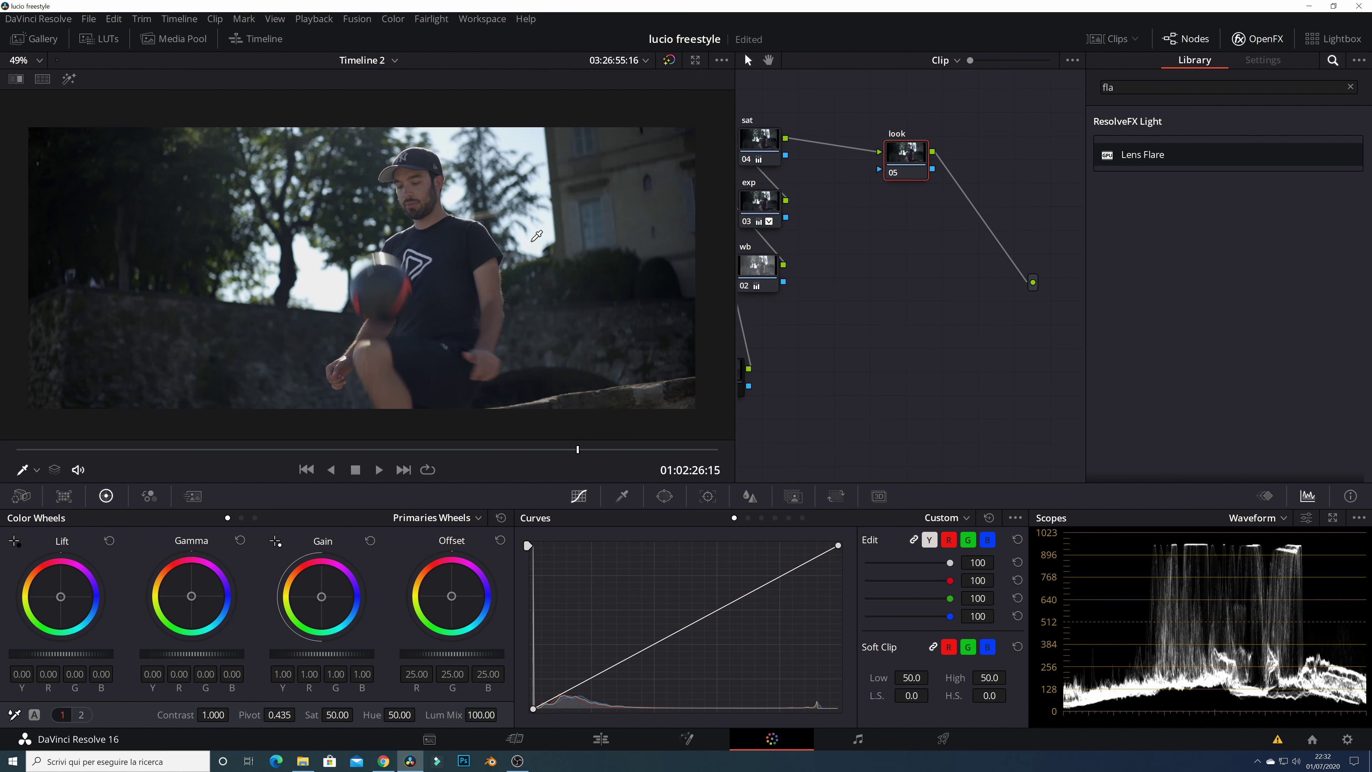
{"action": "mouse_move", "coordinate": [732, 196]}
{"action": "left_mouse_down"}
{"action": "mouse_move", "coordinate": [701, 193]}
{"action": "mouse_move", "coordinate": [736, 195]}
{"action": "left_mouse_up"}
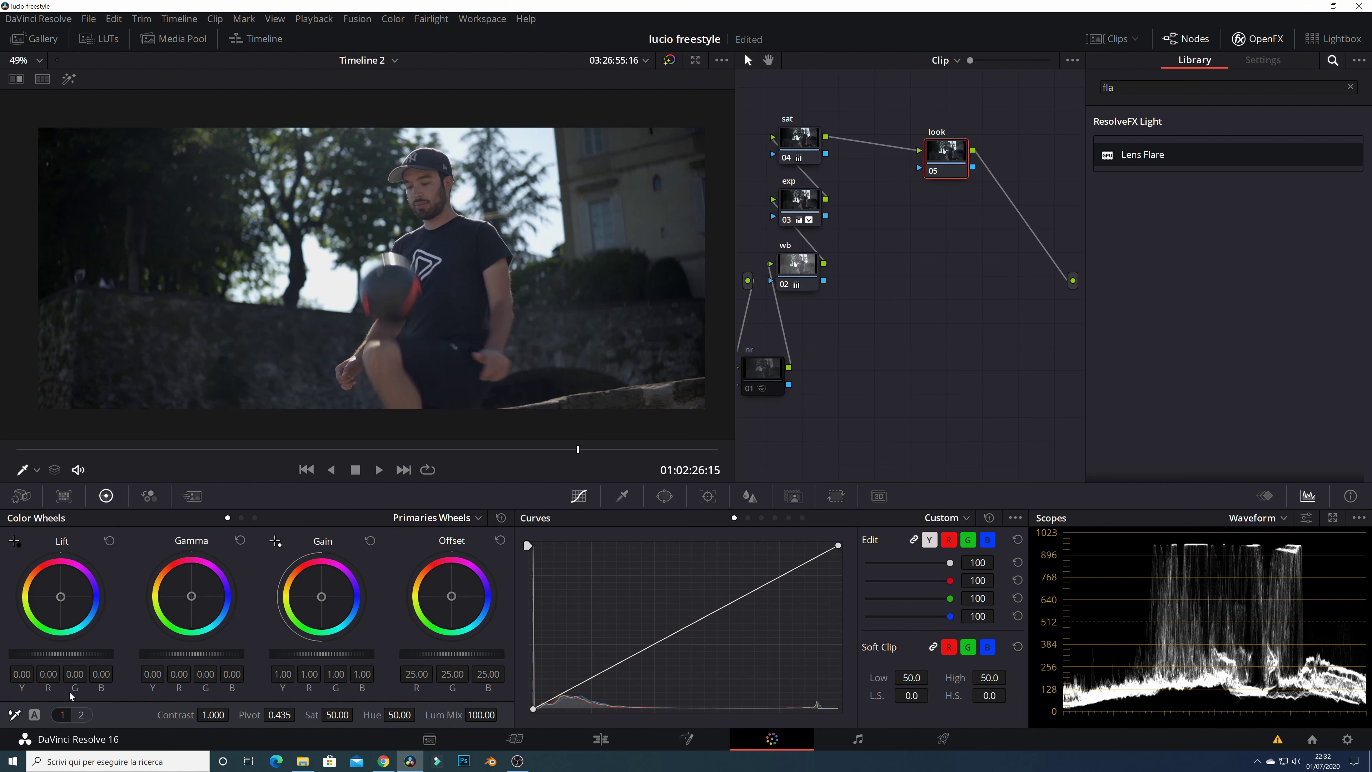
{"action": "left_click", "coordinate": [254, 518]}
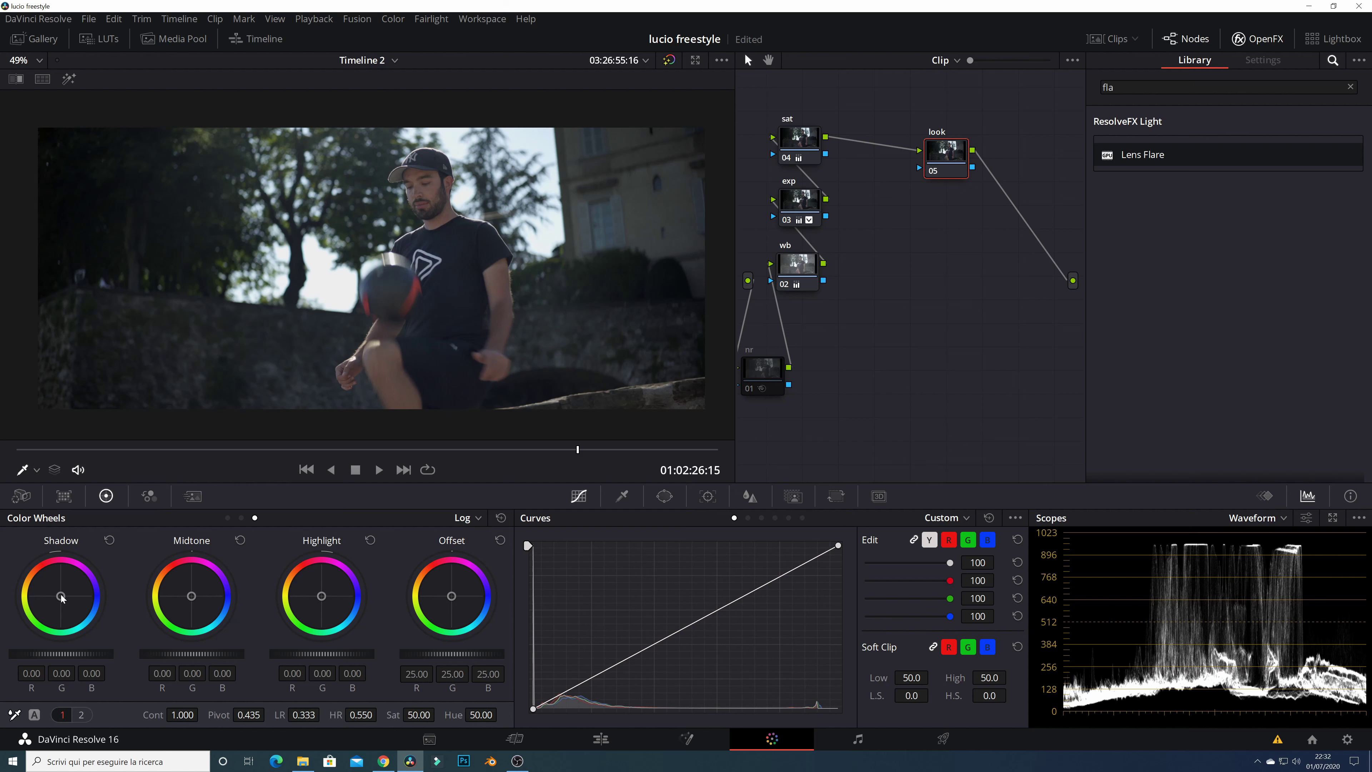
Grade the look node: shadows teal (-0.13, 0.02, 0.13), midtones (0.03, -0.01, -0.03), highlights warm (0.11, -0.02, -0.07).
{"action": "left_click_drag", "start_coordinate": [62, 597], "coordinate": [63, 599]}
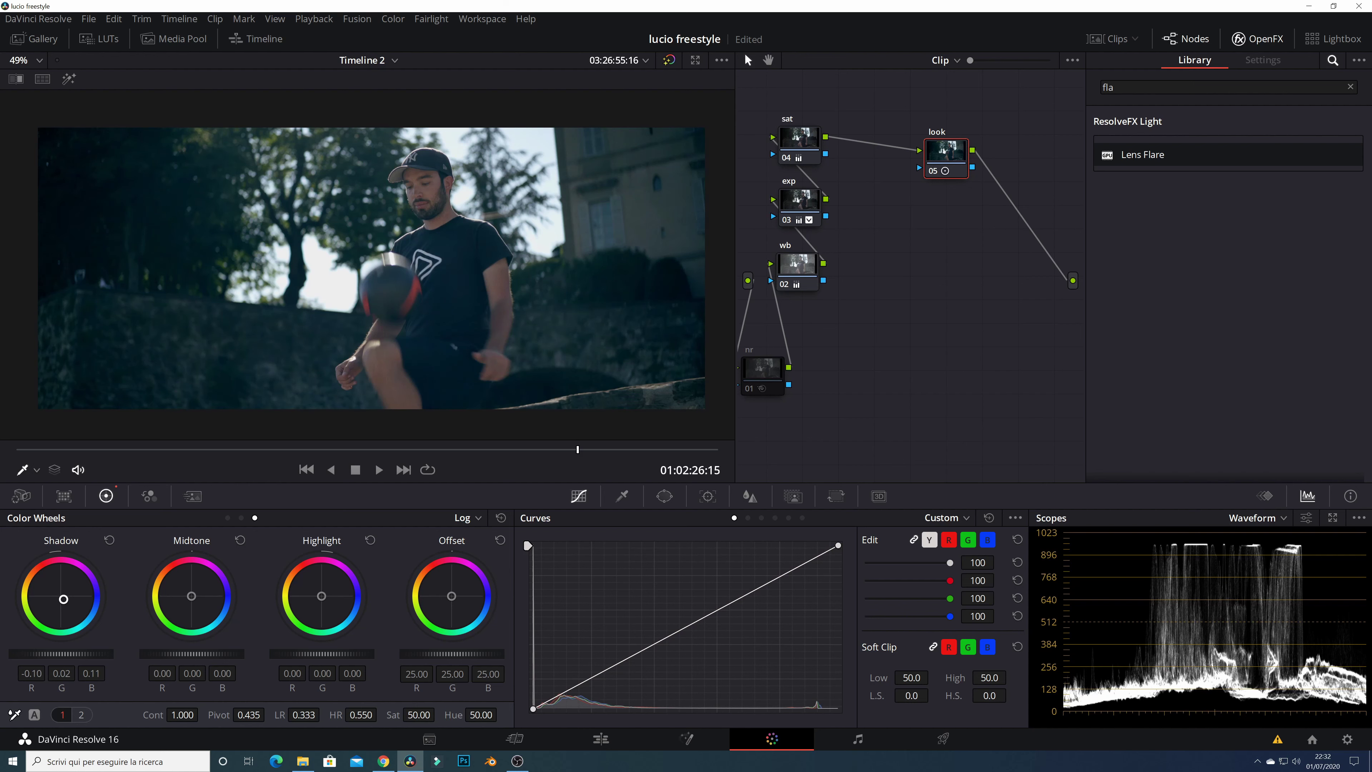
{"action": "left_click_drag", "start_coordinate": [63, 599], "coordinate": [57, 591]}
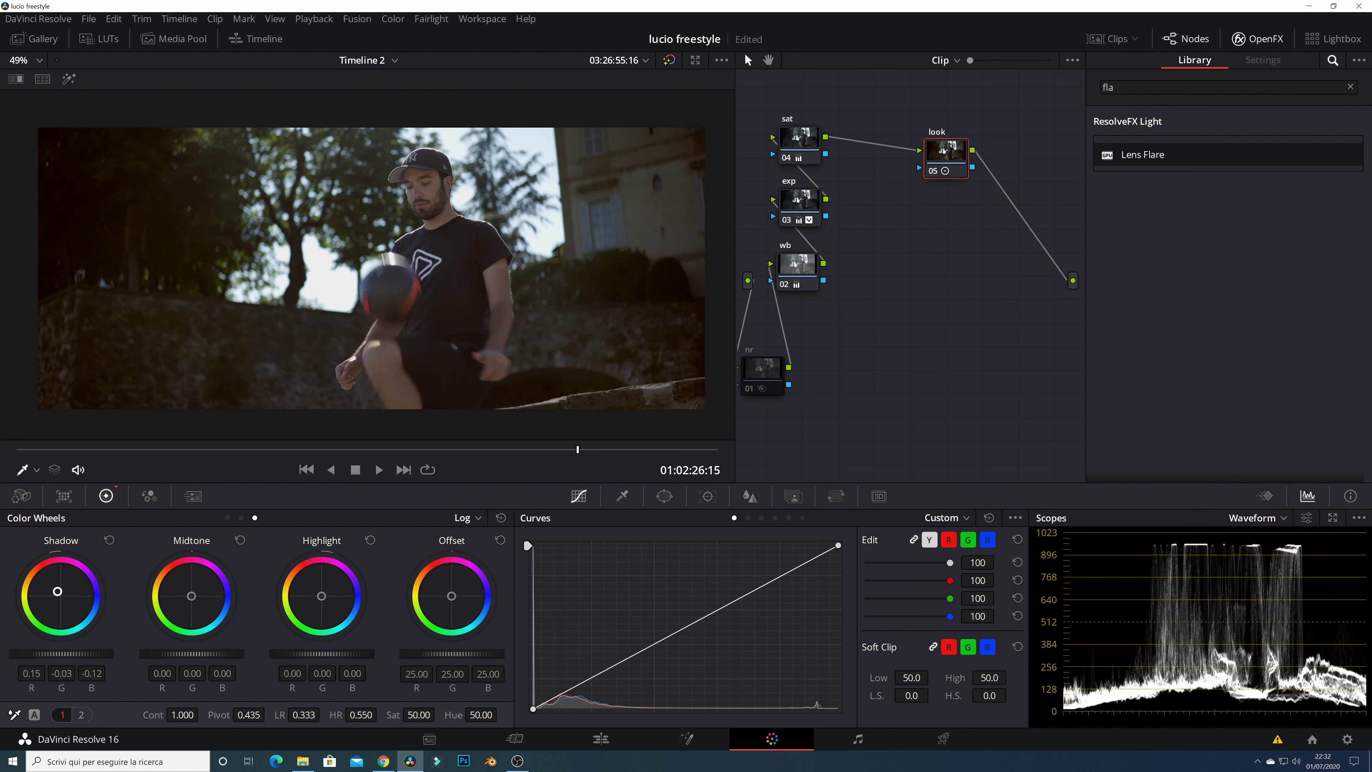
{"action": "left_click_drag", "start_coordinate": [59, 593], "coordinate": [64, 600]}
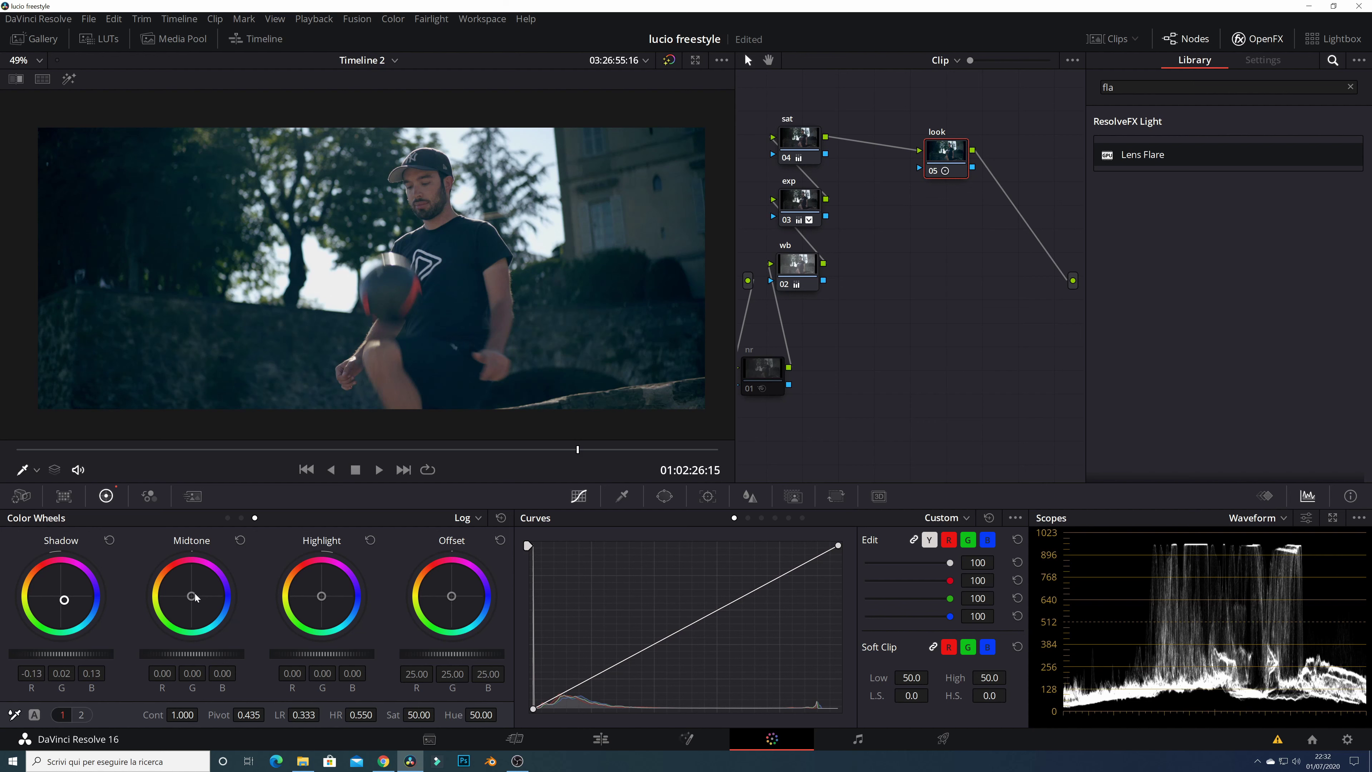
{"action": "left_click_drag", "start_coordinate": [193, 594], "coordinate": [188, 590]}
{"action": "left_click_drag", "start_coordinate": [323, 597], "coordinate": [320, 592]}
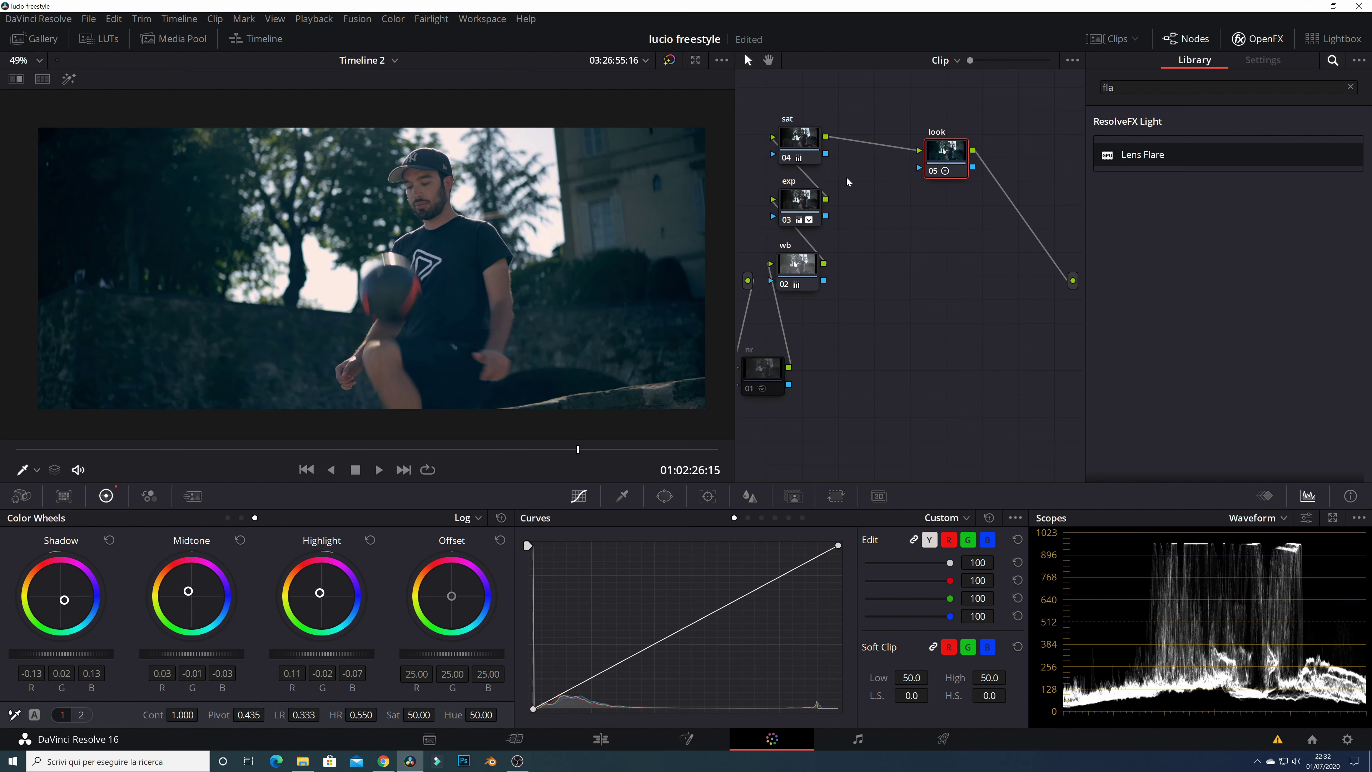
{"action": "scroll", "coordinate": [621, 378], "scroll_direction": "up", "scroll_amount": 1}
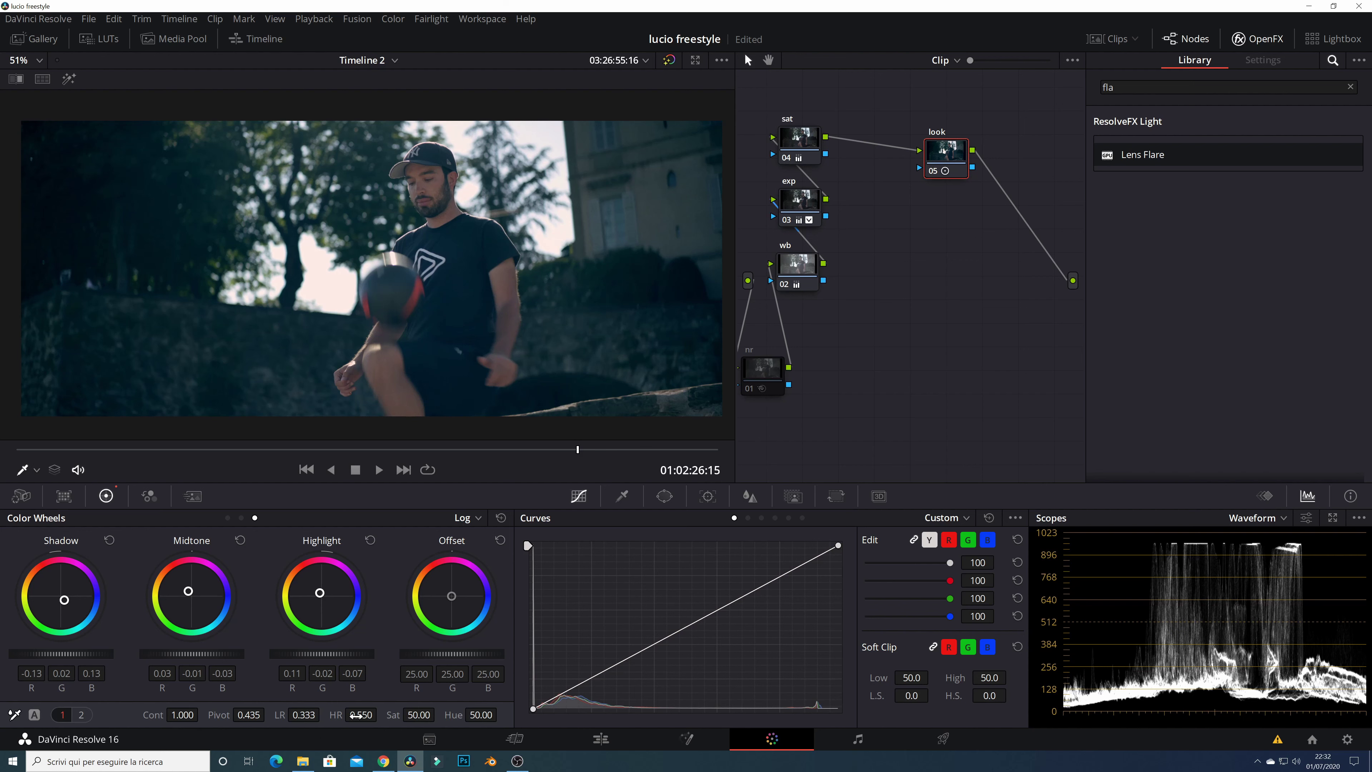
Try out Low Range values on the look node between 0 and about 0.114.
{"action": "mouse_move", "coordinate": [310, 714]}
{"action": "left_mouse_down"}
{"action": "mouse_move", "coordinate": [281, 714]}
{"action": "mouse_move", "coordinate": [323, 714]}
{"action": "mouse_move", "coordinate": [291, 714]}
{"action": "left_mouse_up"}
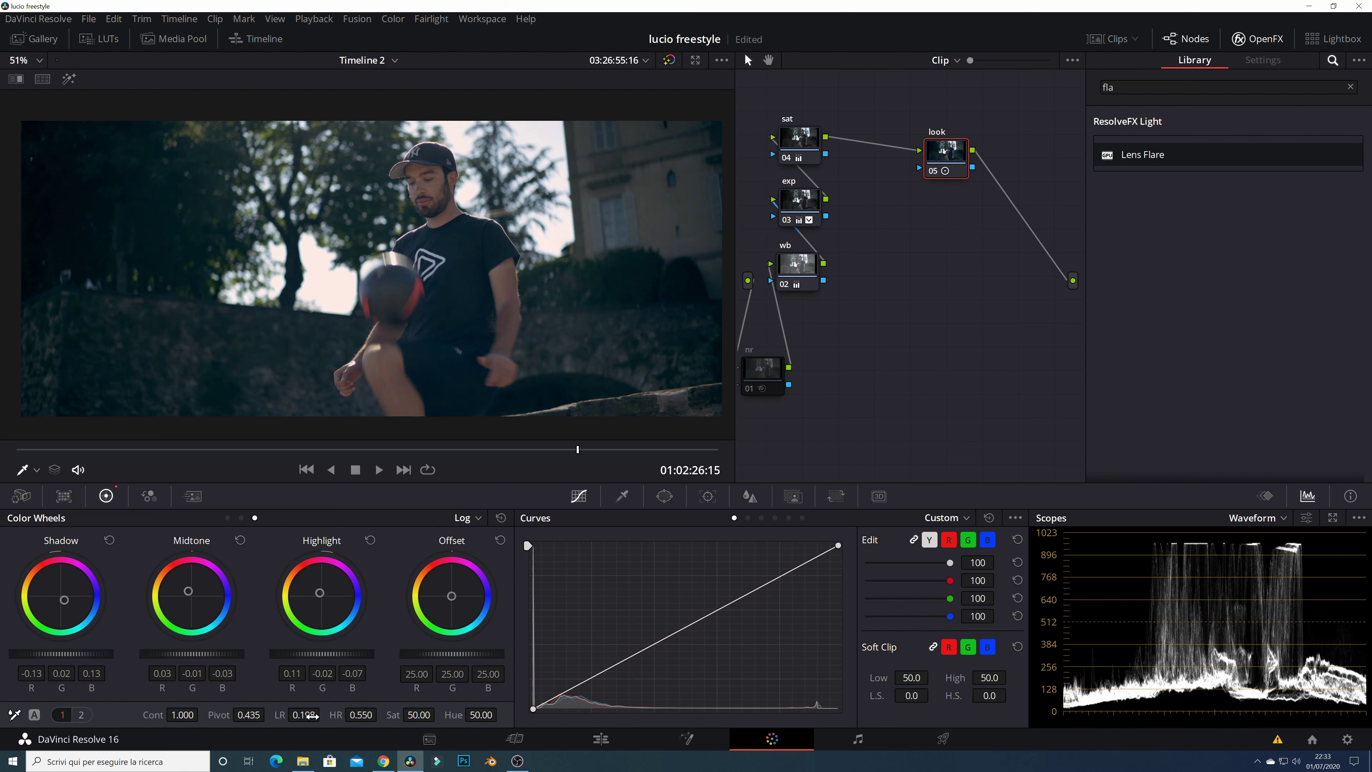
{"action": "left_click_drag", "start_coordinate": [307, 714], "coordinate": [299, 714]}
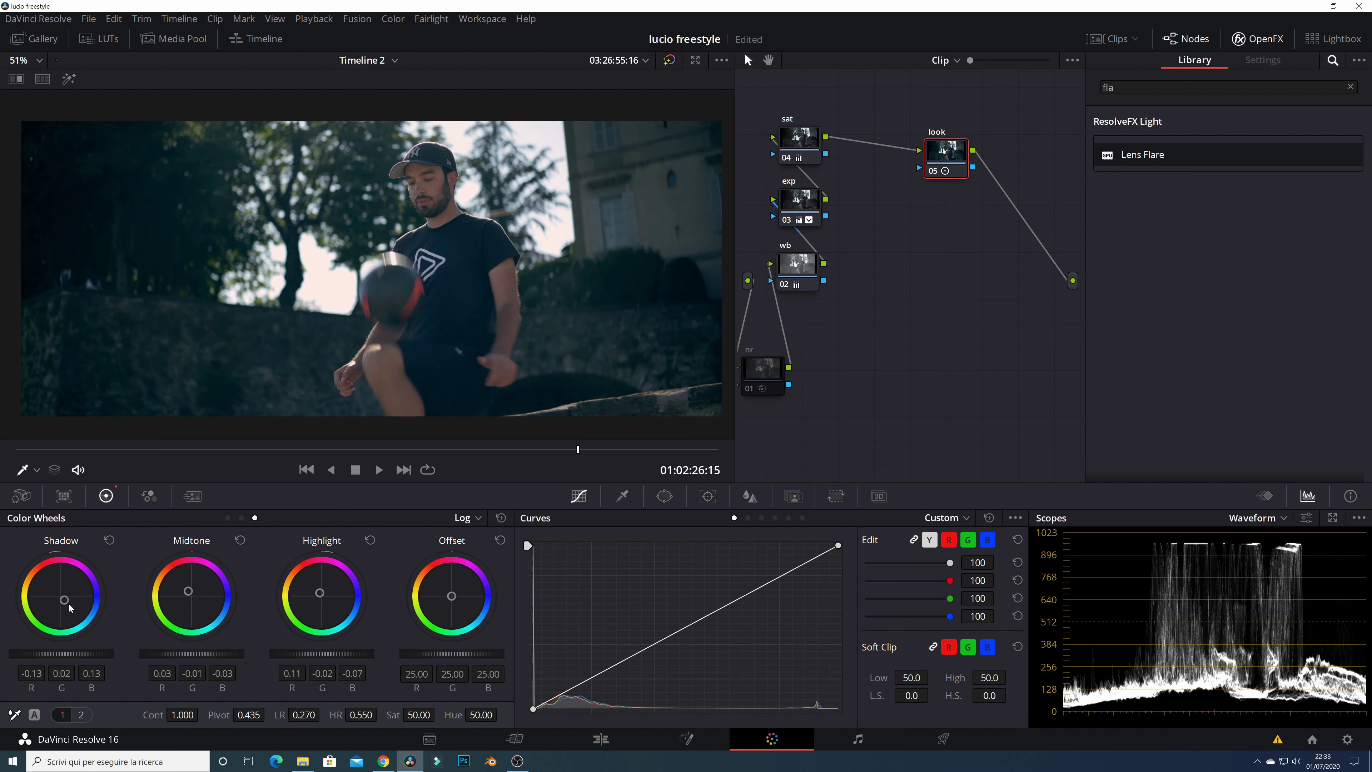
{"action": "left_click_drag", "start_coordinate": [314, 714], "coordinate": [292, 714]}
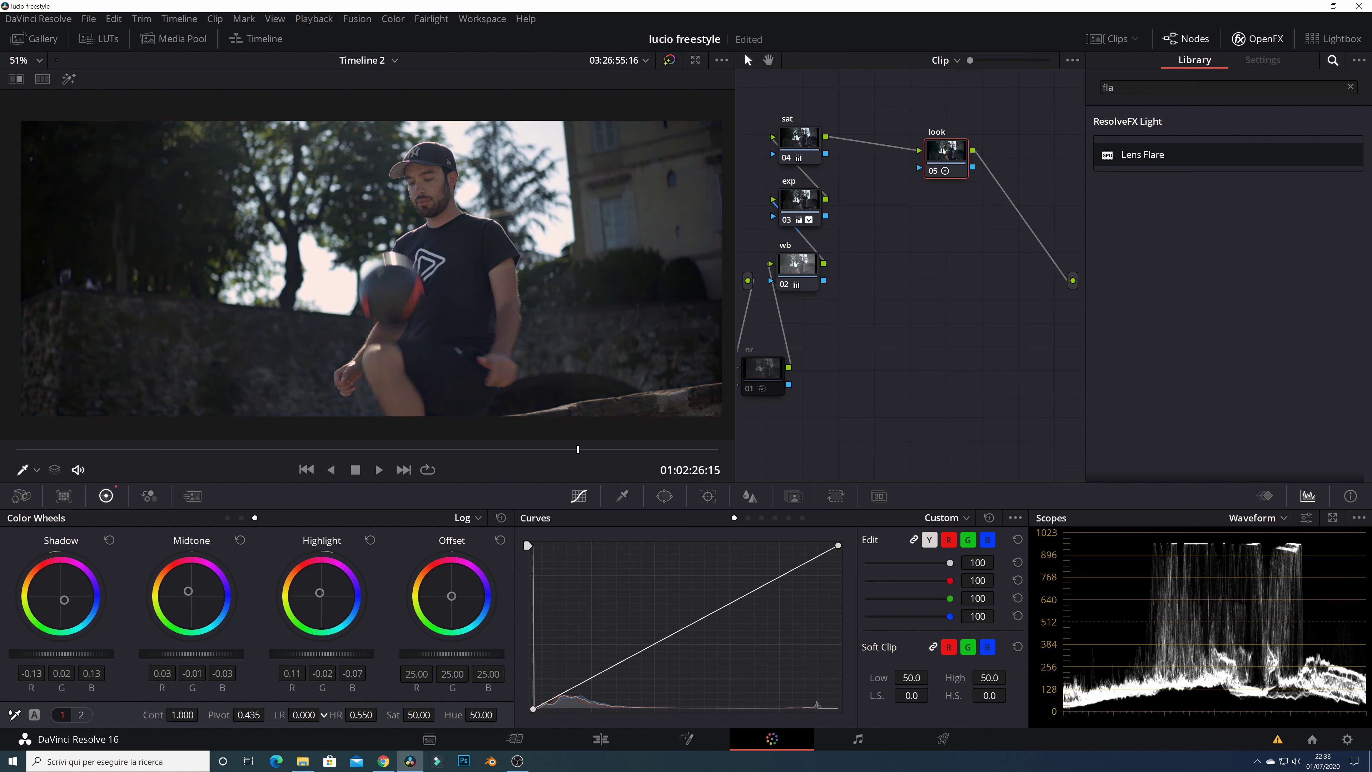
{"action": "mouse_move", "coordinate": [323, 715]}
{"action": "left_mouse_down"}
{"action": "mouse_move", "coordinate": [299, 715]}
{"action": "mouse_move", "coordinate": [314, 714]}
{"action": "left_mouse_up"}
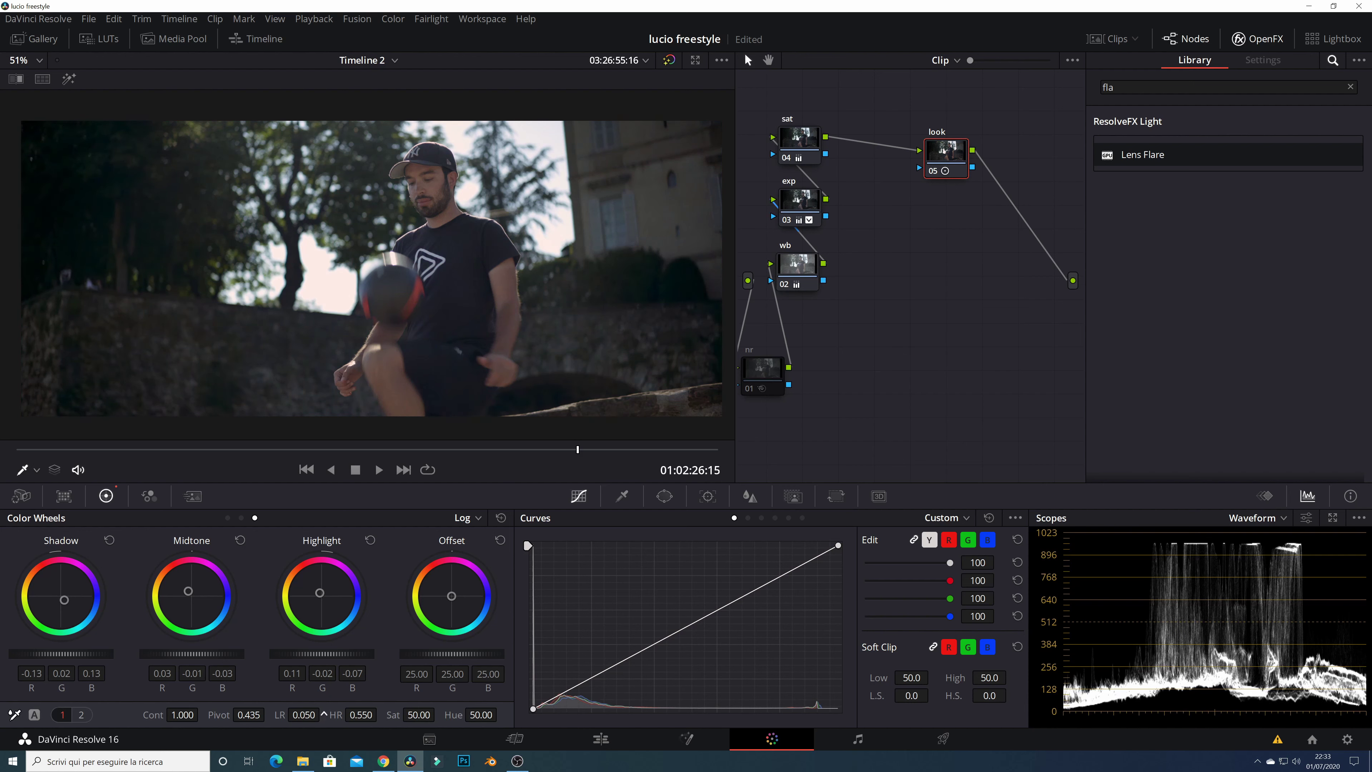
{"action": "double_click", "coordinate": [323, 715]}
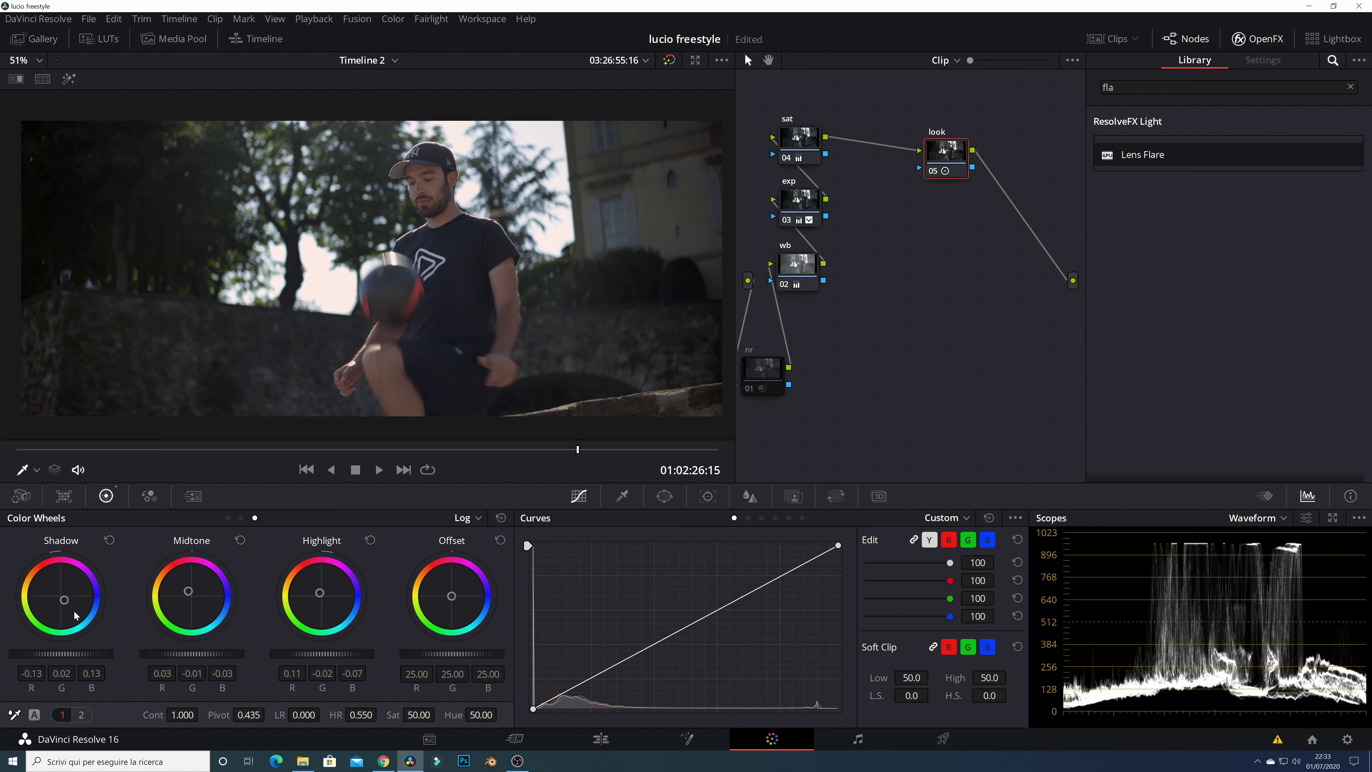
{"action": "left_click_drag", "start_coordinate": [303, 715], "coordinate": [325, 714]}
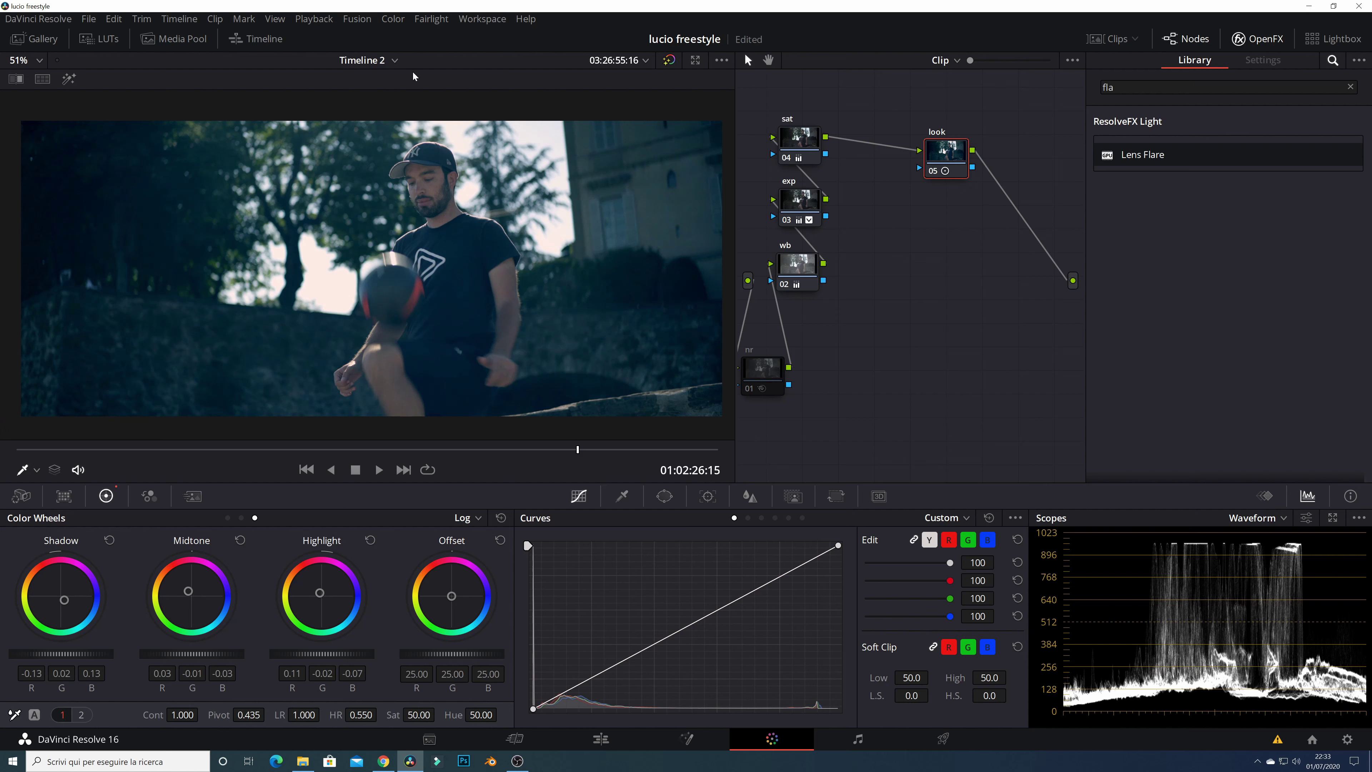
{"action": "left_click_drag", "start_coordinate": [324, 714], "coordinate": [323, 714]}
{"action": "left_click_drag", "start_coordinate": [324, 713], "coordinate": [296, 718]}
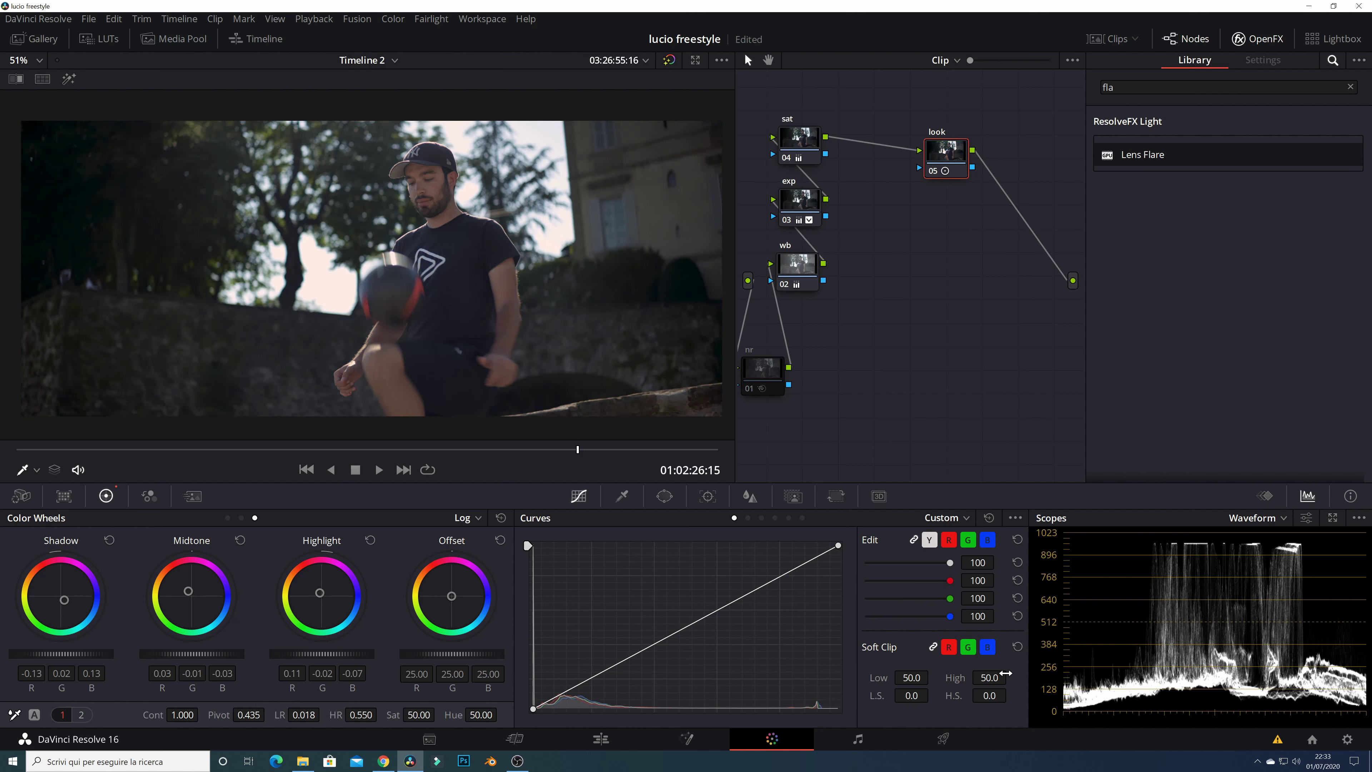
Save the project and settle the Low Range at 0.222.
{"action": "key", "text": "ctrl+s"}
{"action": "left_click_drag", "start_coordinate": [300, 715], "coordinate": [346, 714]}
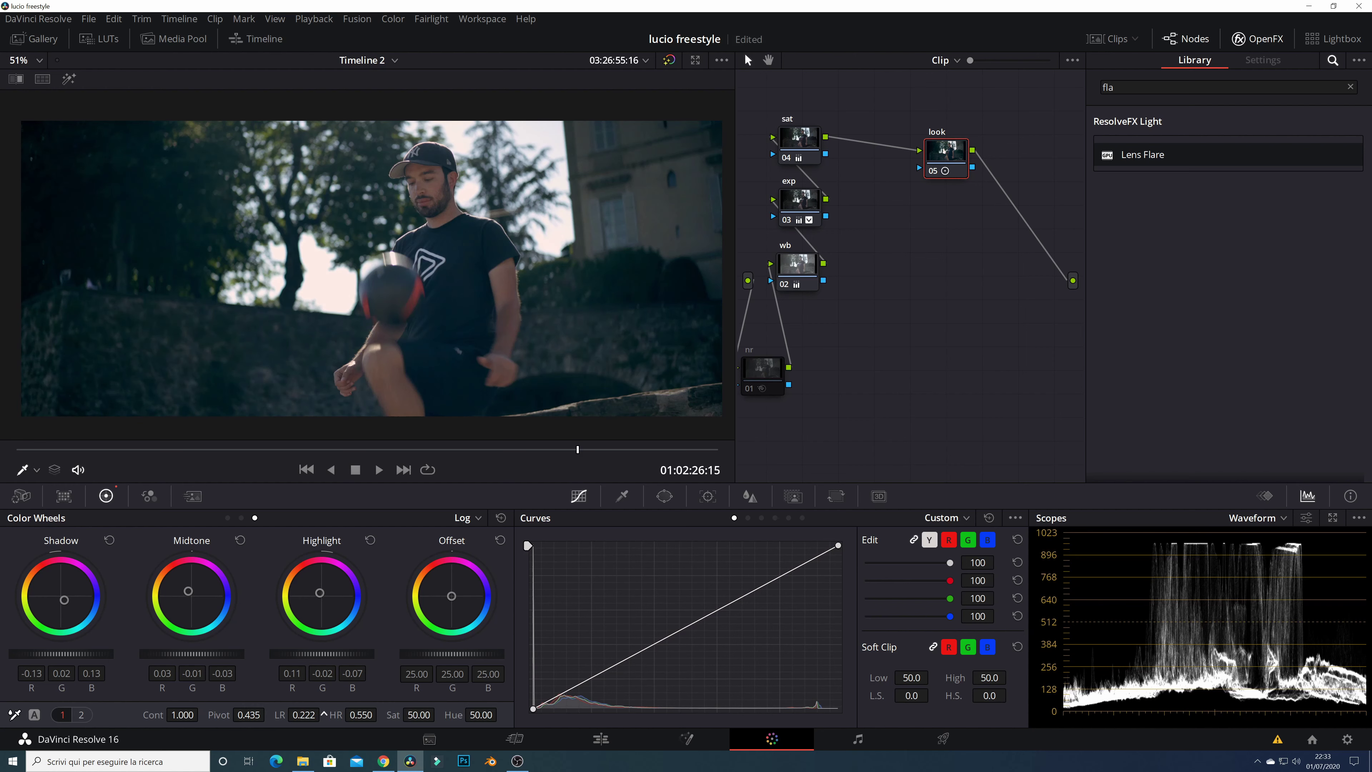
{"action": "left_click_drag", "start_coordinate": [323, 715], "coordinate": [325, 714]}
{"action": "scroll", "coordinate": [552, 294], "scroll_direction": "down", "scroll_amount": 2}
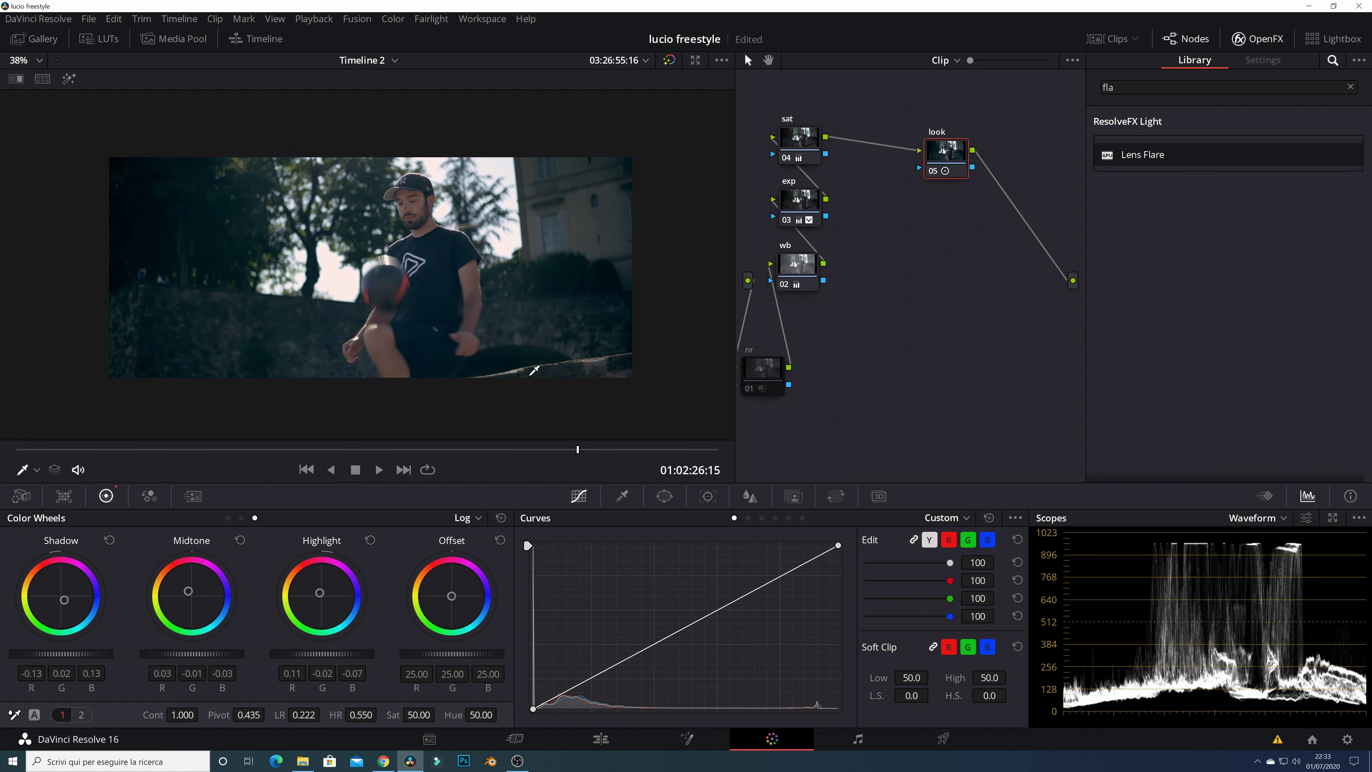
{"action": "scroll", "coordinate": [533, 370], "scroll_direction": "up", "scroll_amount": 2}
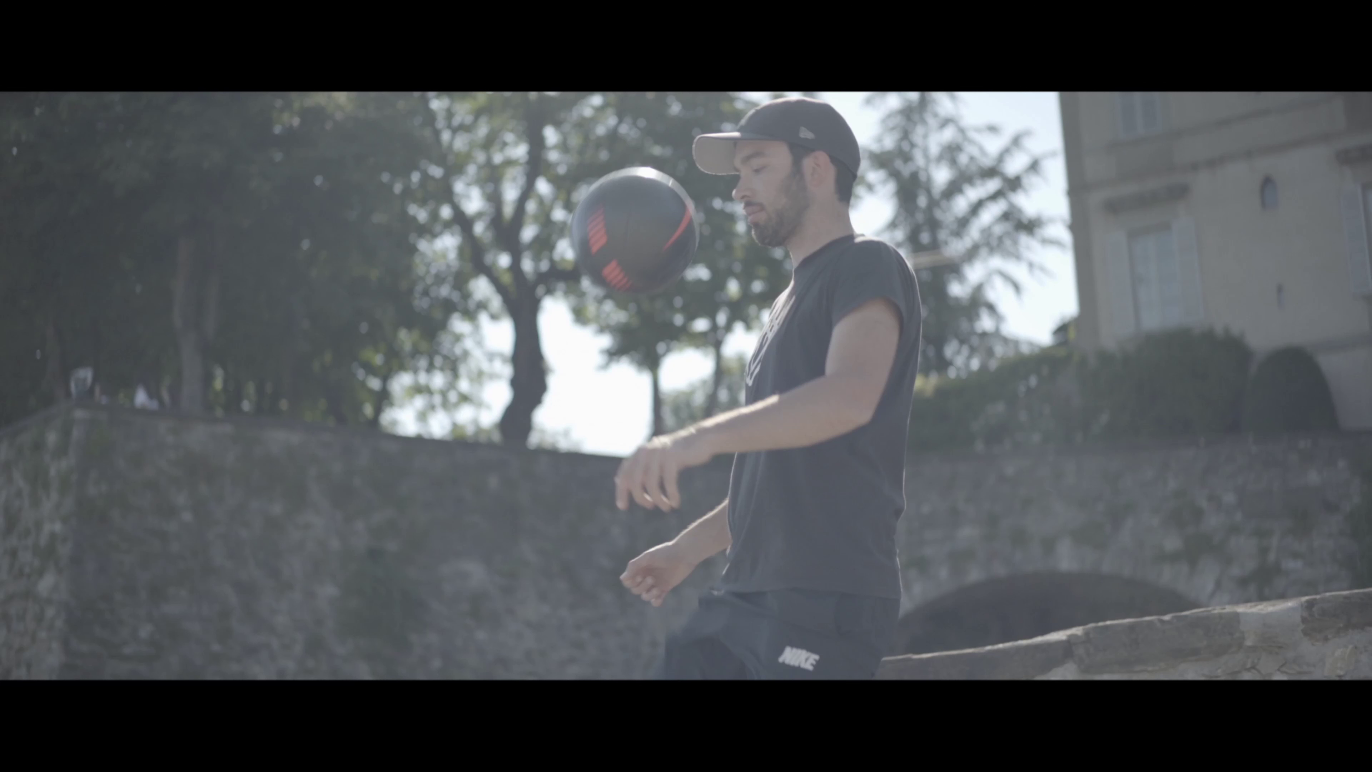
{"action": "mouse_move", "coordinate": [498, 271]}
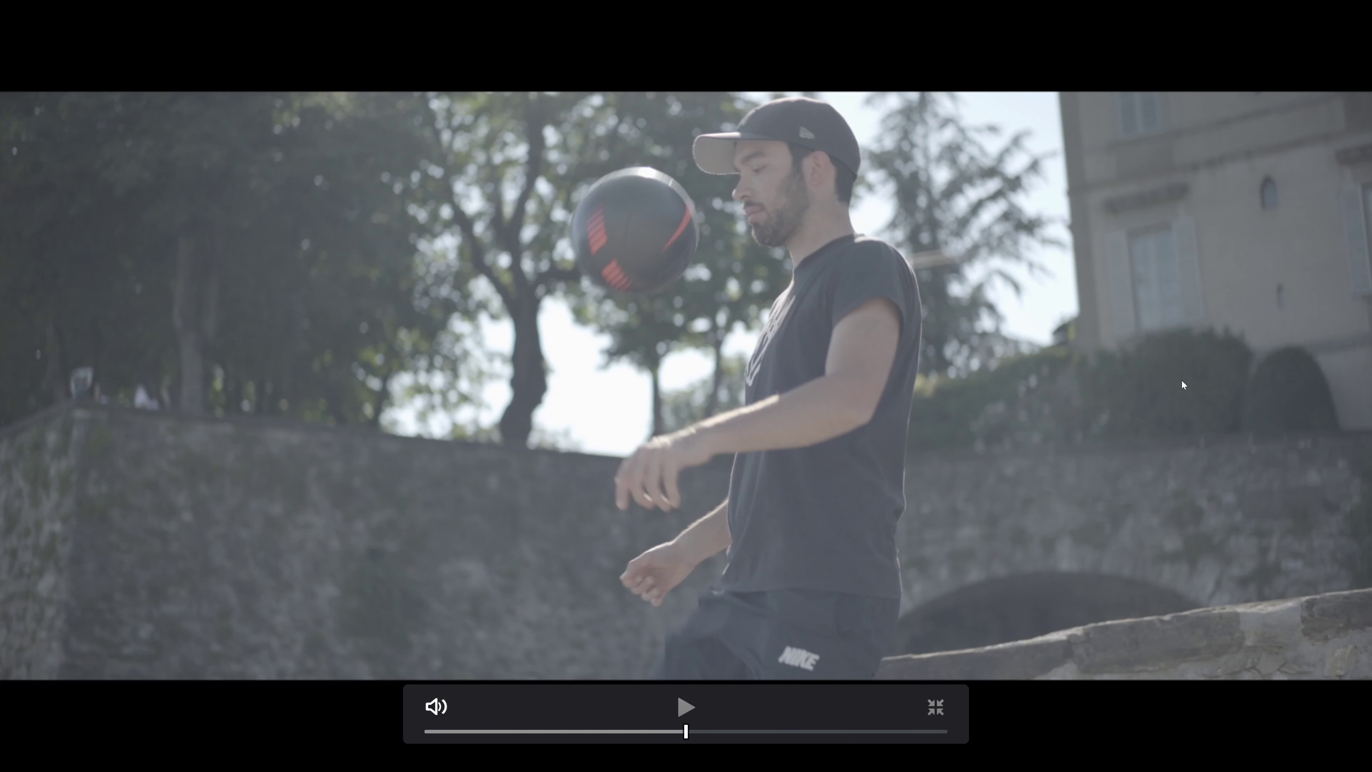
{"action": "key", "text": "shift+d"}
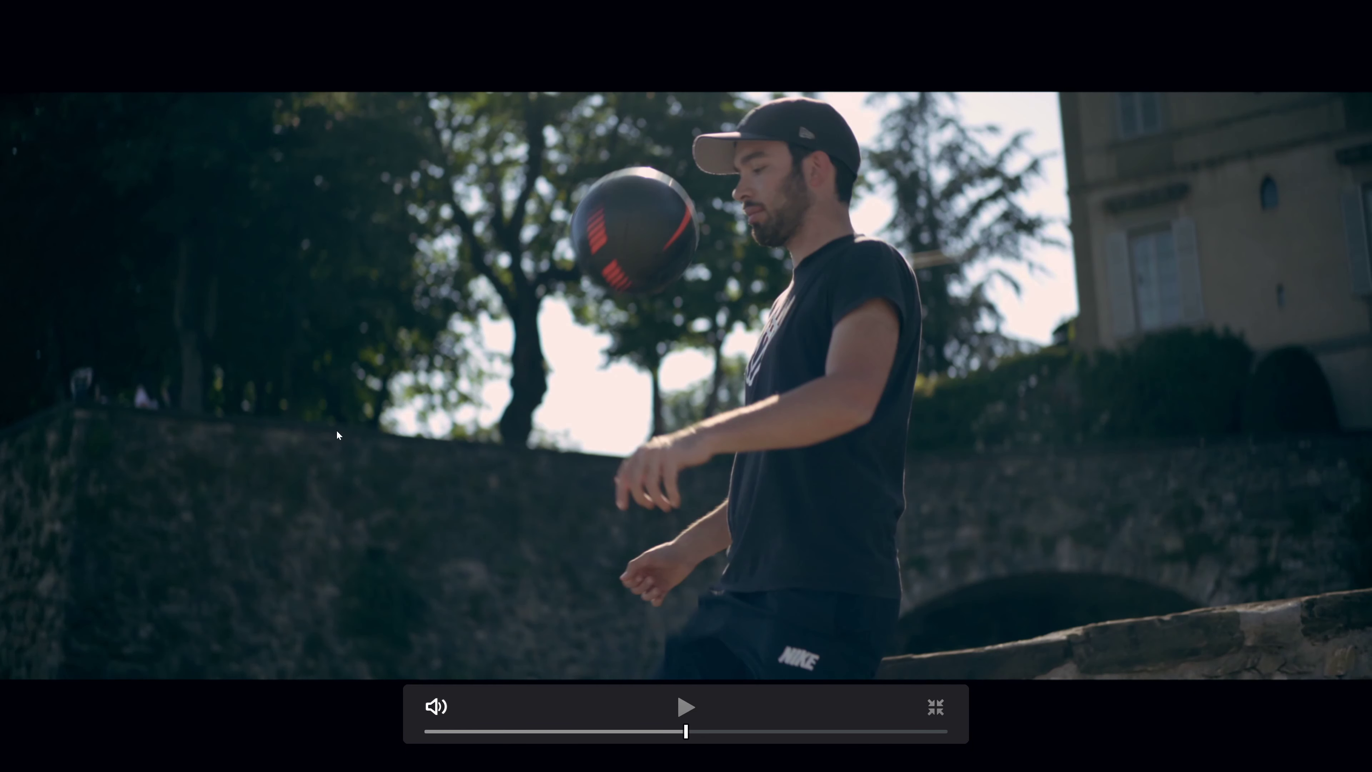
{"action": "key", "text": "Escape"}
{"action": "left_click_drag", "start_coordinate": [937, 155], "coordinate": [932, 150]}
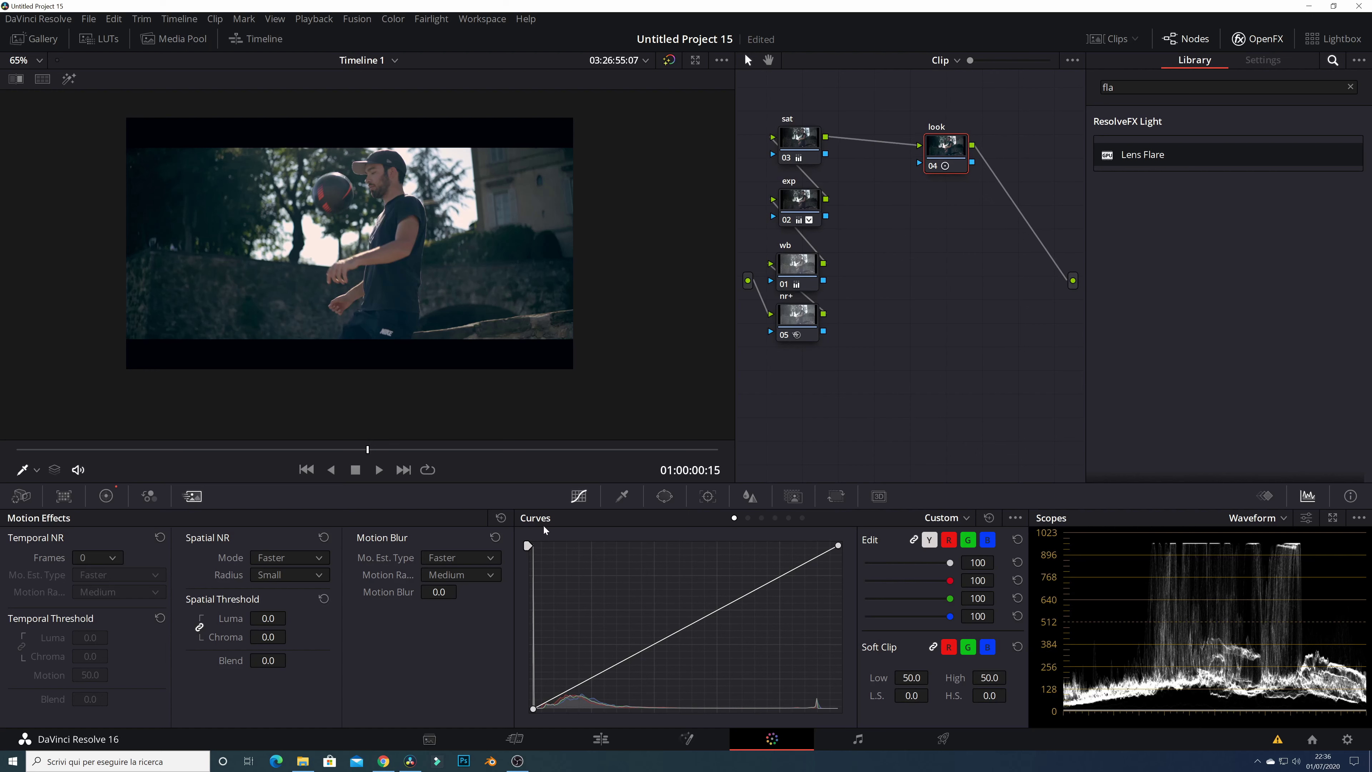
Add a Hue vs Hue bump around cyan that rotates input hue 86.04 by 4.82.
{"action": "left_click", "coordinate": [748, 517]}
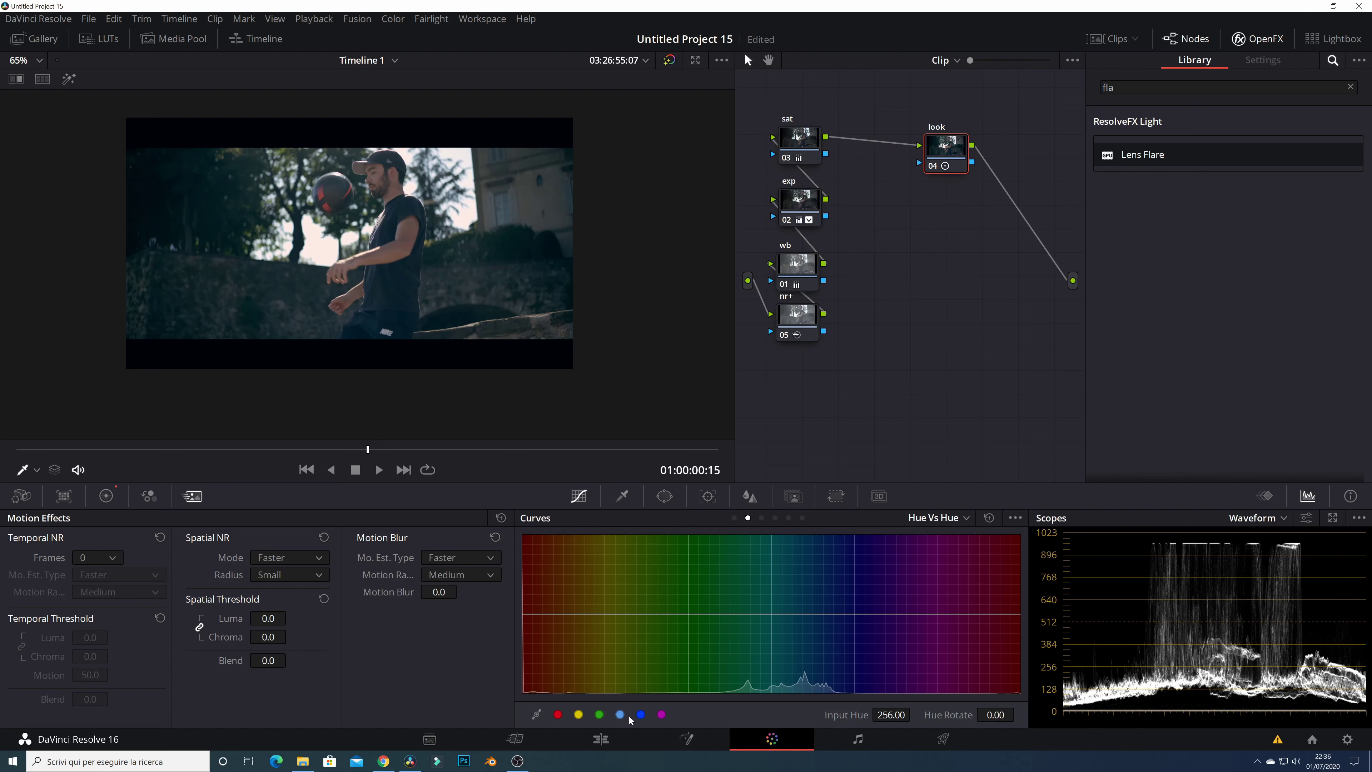
{"action": "scroll", "coordinate": [424, 331], "scroll_direction": "up", "scroll_amount": 4}
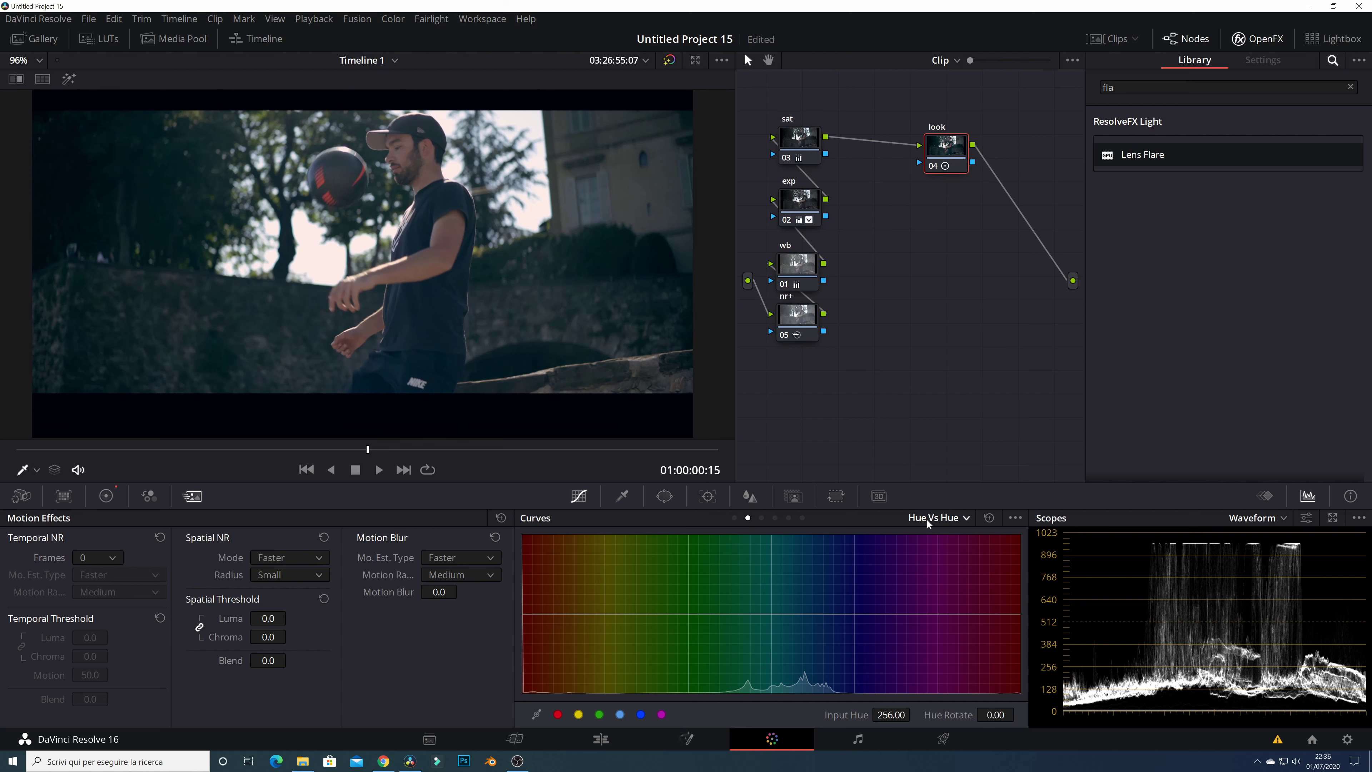
{"action": "left_click", "coordinate": [620, 713]}
{"action": "mouse_move", "coordinate": [772, 615]}
{"action": "left_mouse_down"}
{"action": "mouse_move", "coordinate": [786, 565]}
{"action": "mouse_move", "coordinate": [784, 614]}
{"action": "left_mouse_up"}
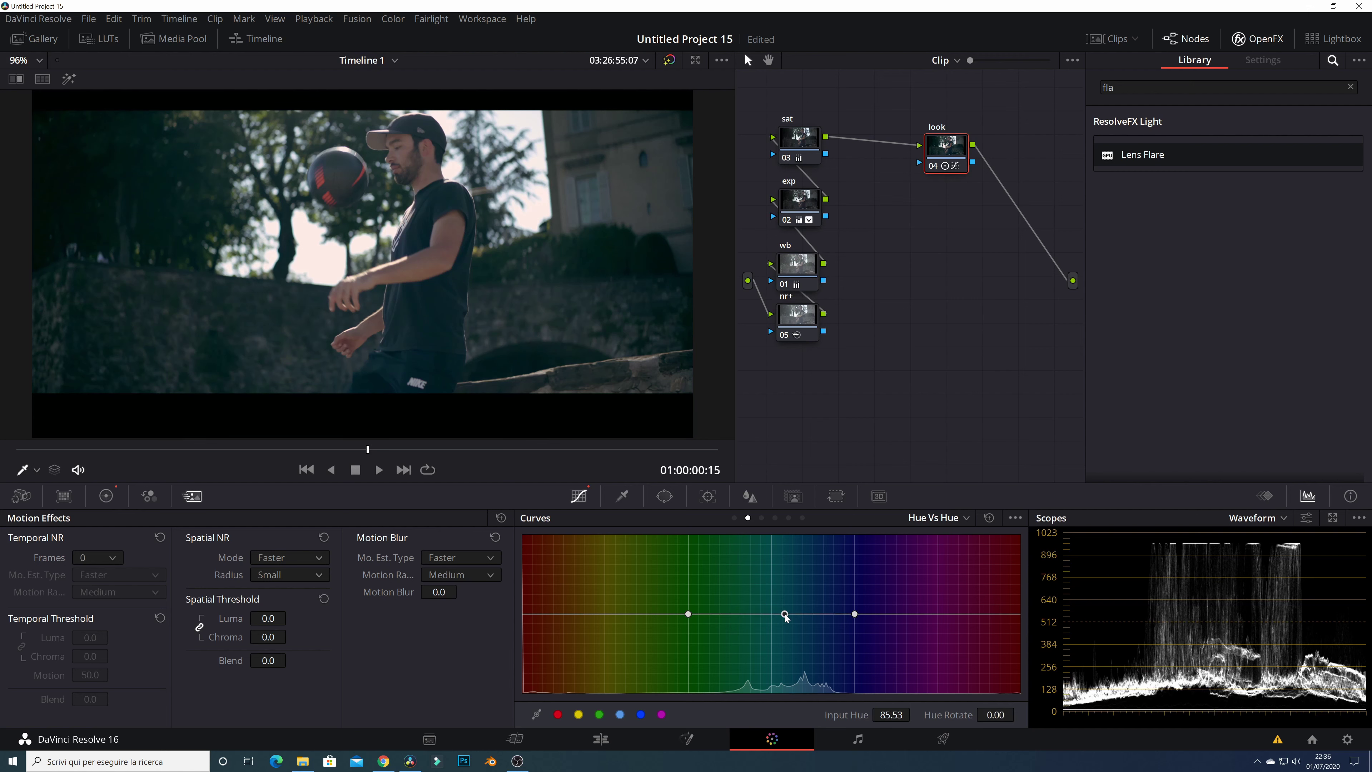
{"action": "left_click_drag", "start_coordinate": [785, 614], "coordinate": [785, 612]}
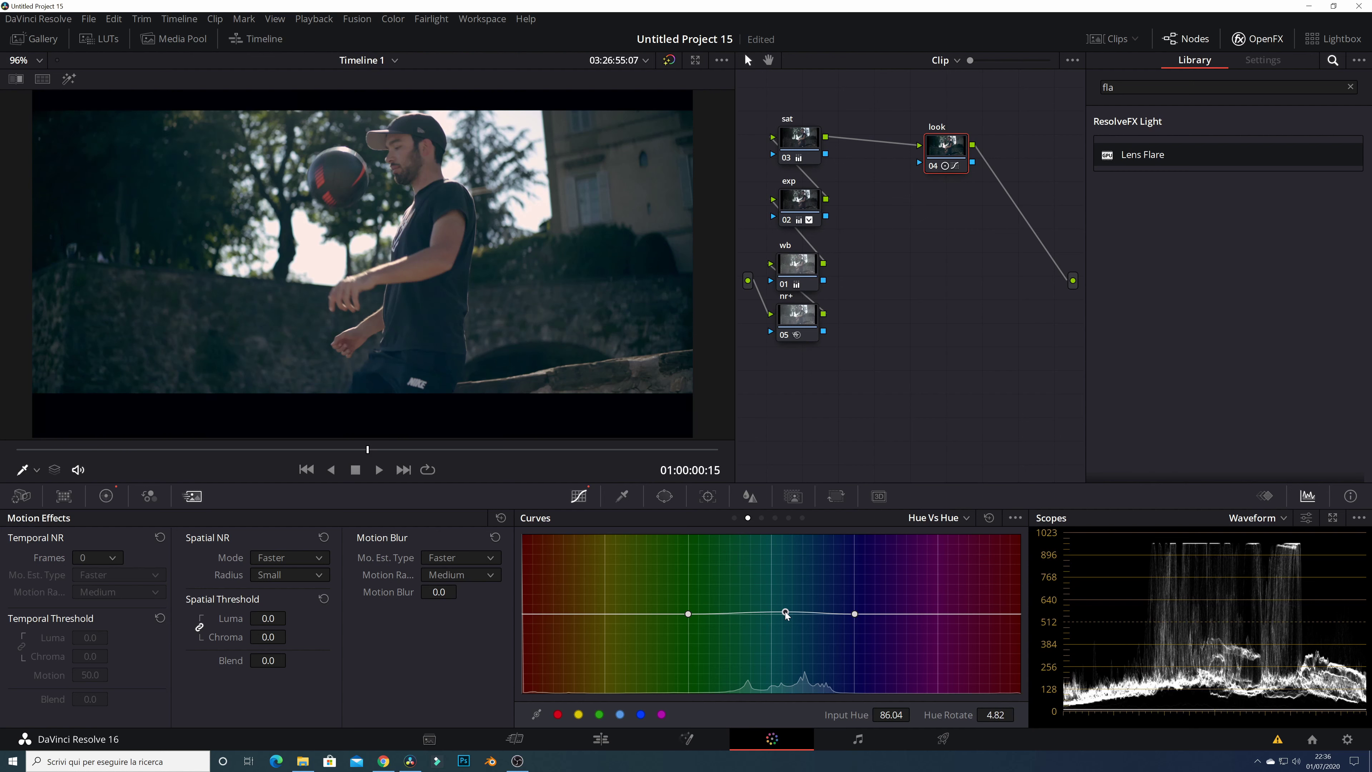
{"action": "left_click_drag", "start_coordinate": [930, 168], "coordinate": [930, 169]}
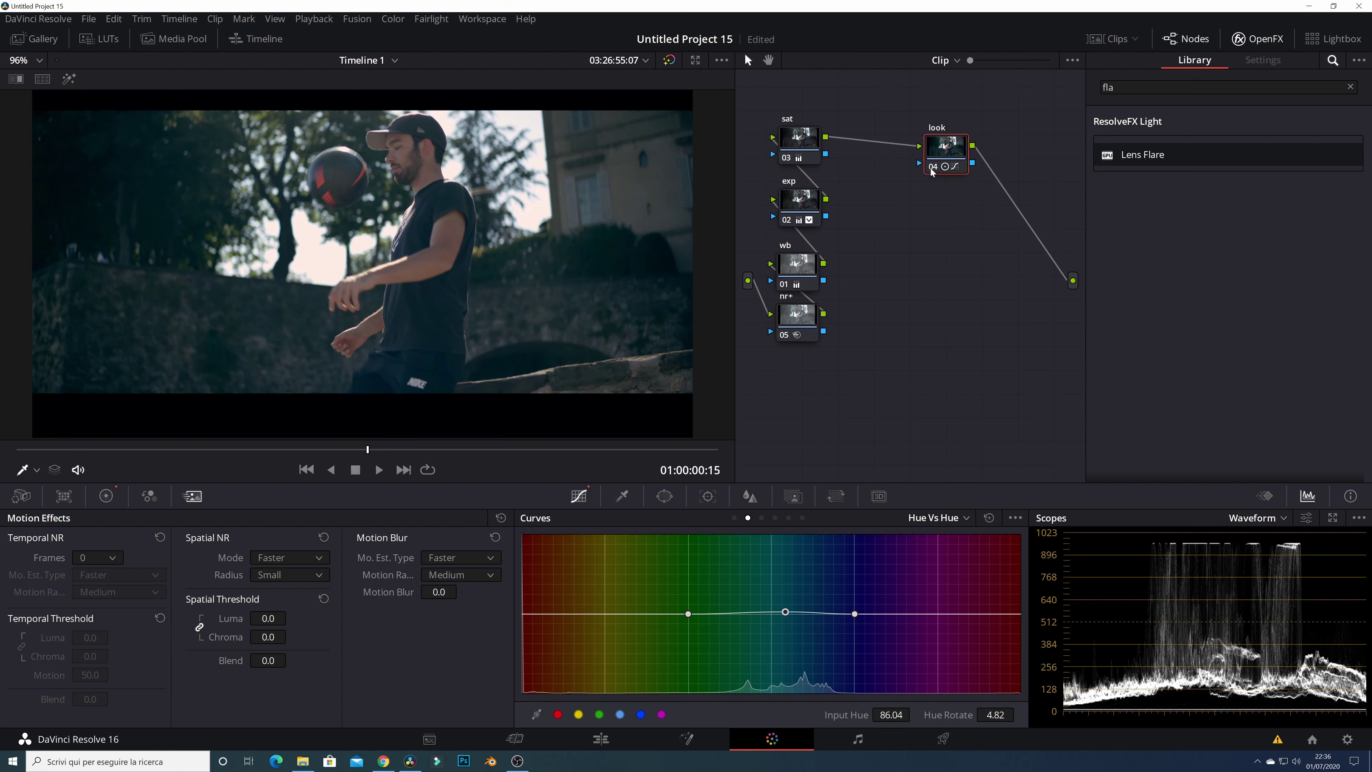
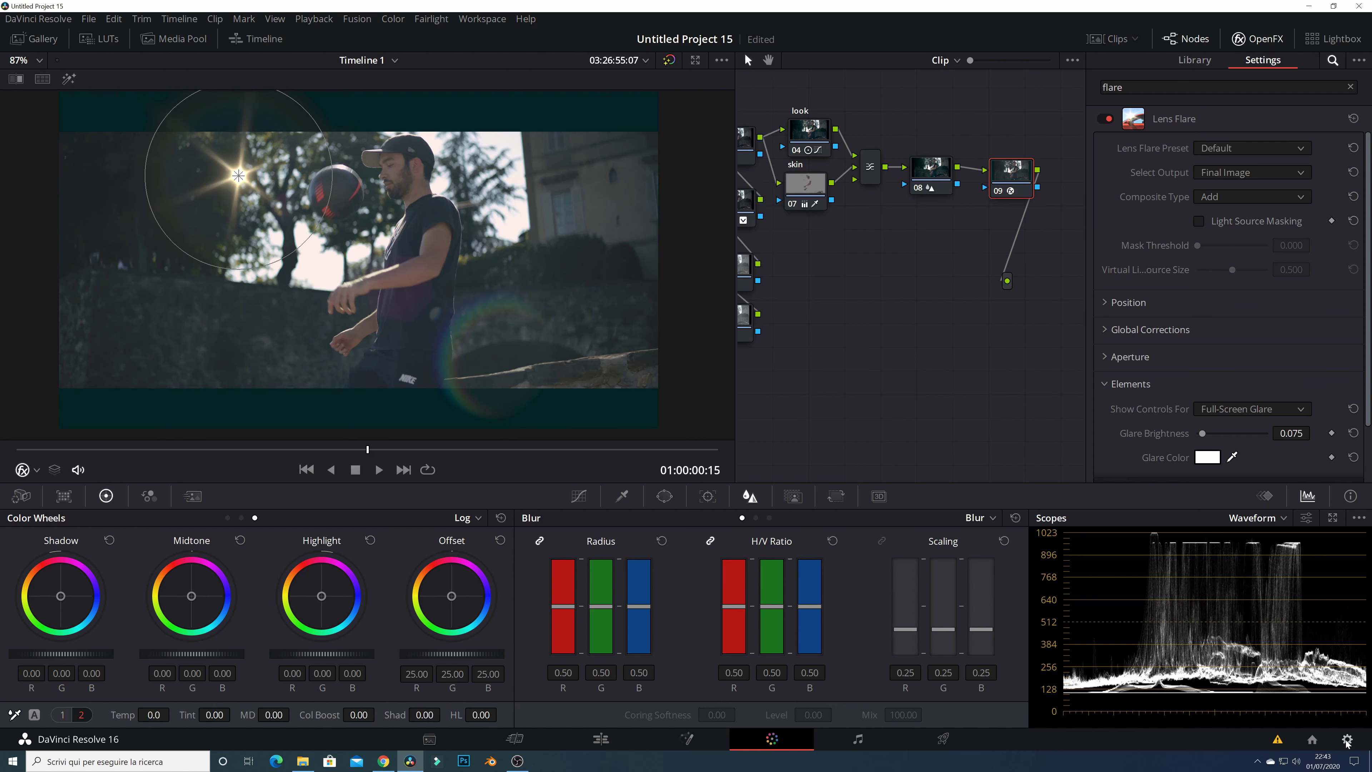
Open Project Settings, browse its pages, and select the Master Settings playback frame rate field.
{"action": "left_click", "coordinate": [1347, 739]}
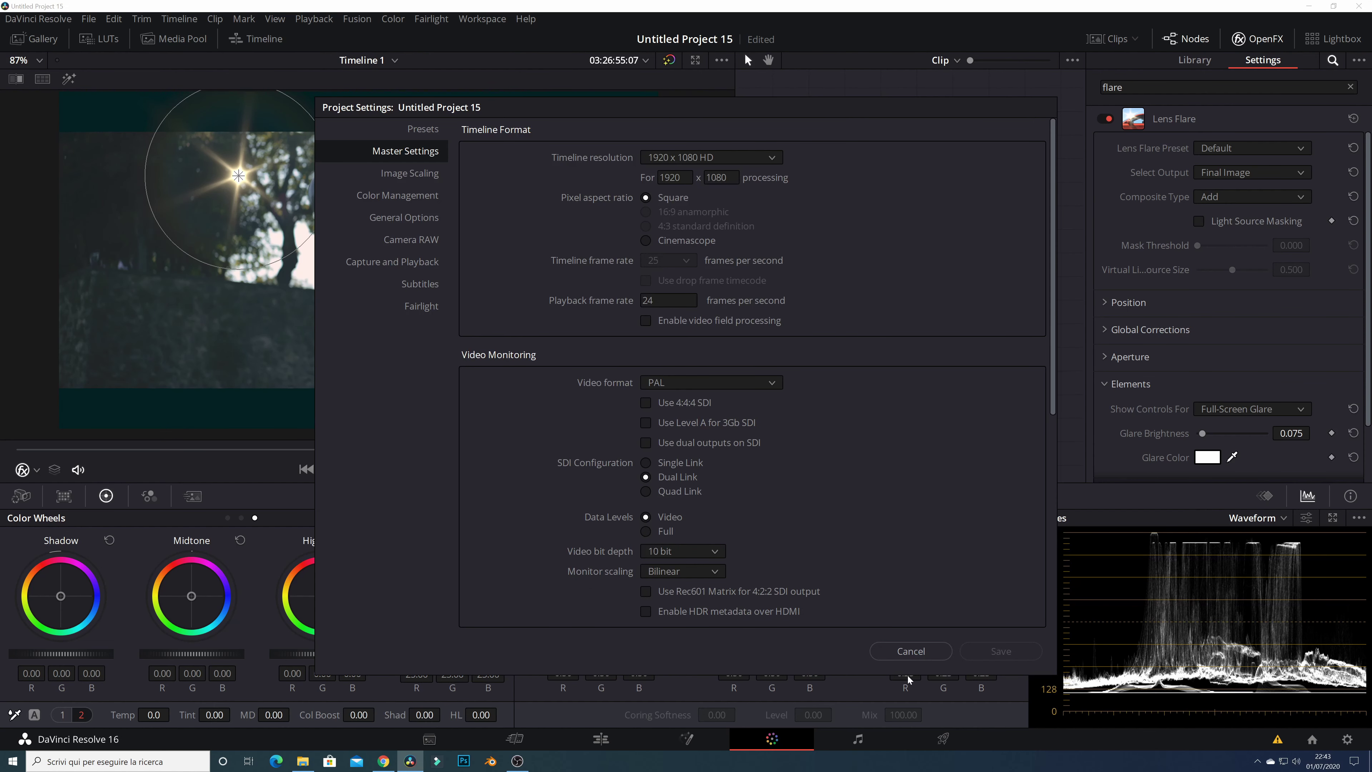
{"action": "left_click", "coordinate": [911, 651]}
{"action": "left_click", "coordinate": [1346, 739]}
{"action": "left_click", "coordinate": [405, 172]}
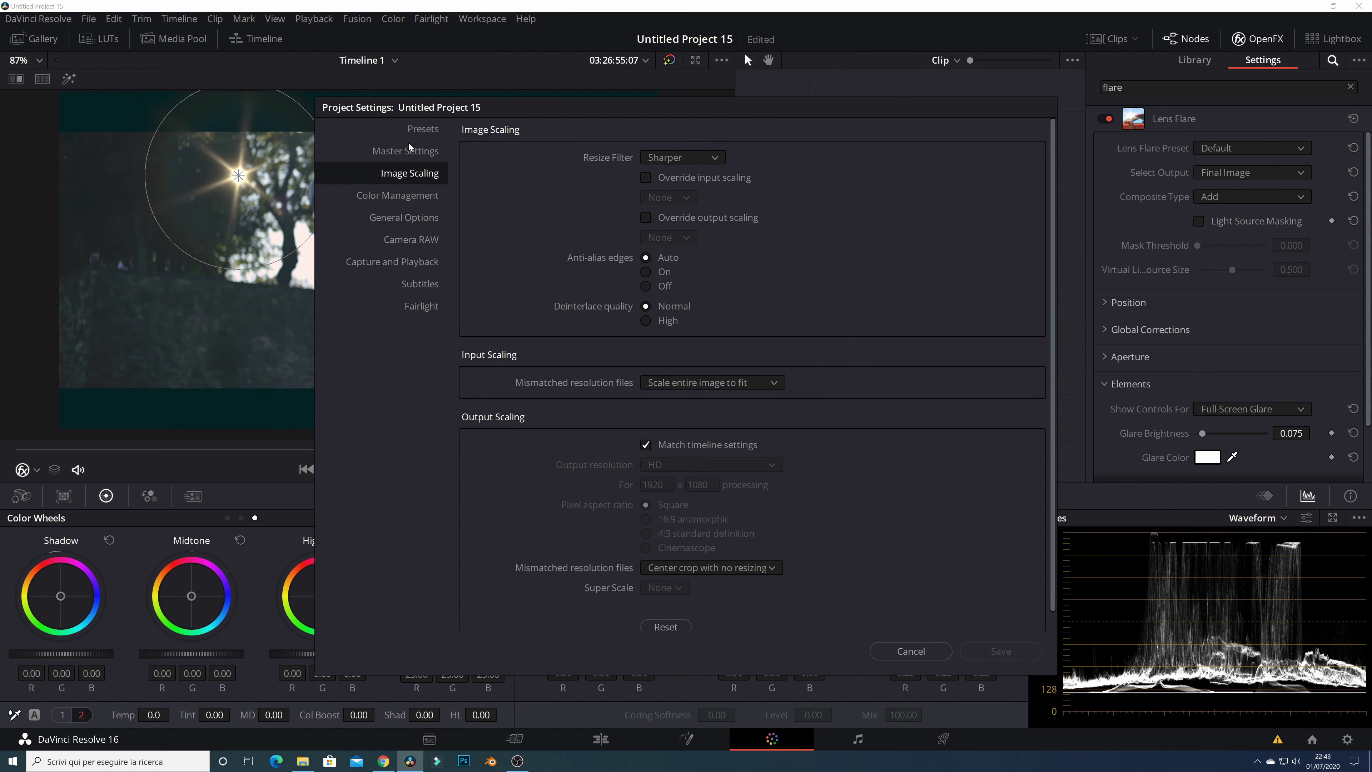
{"action": "left_click", "coordinate": [408, 143]}
{"action": "left_click", "coordinate": [412, 132]}
{"action": "left_click", "coordinate": [413, 153]}
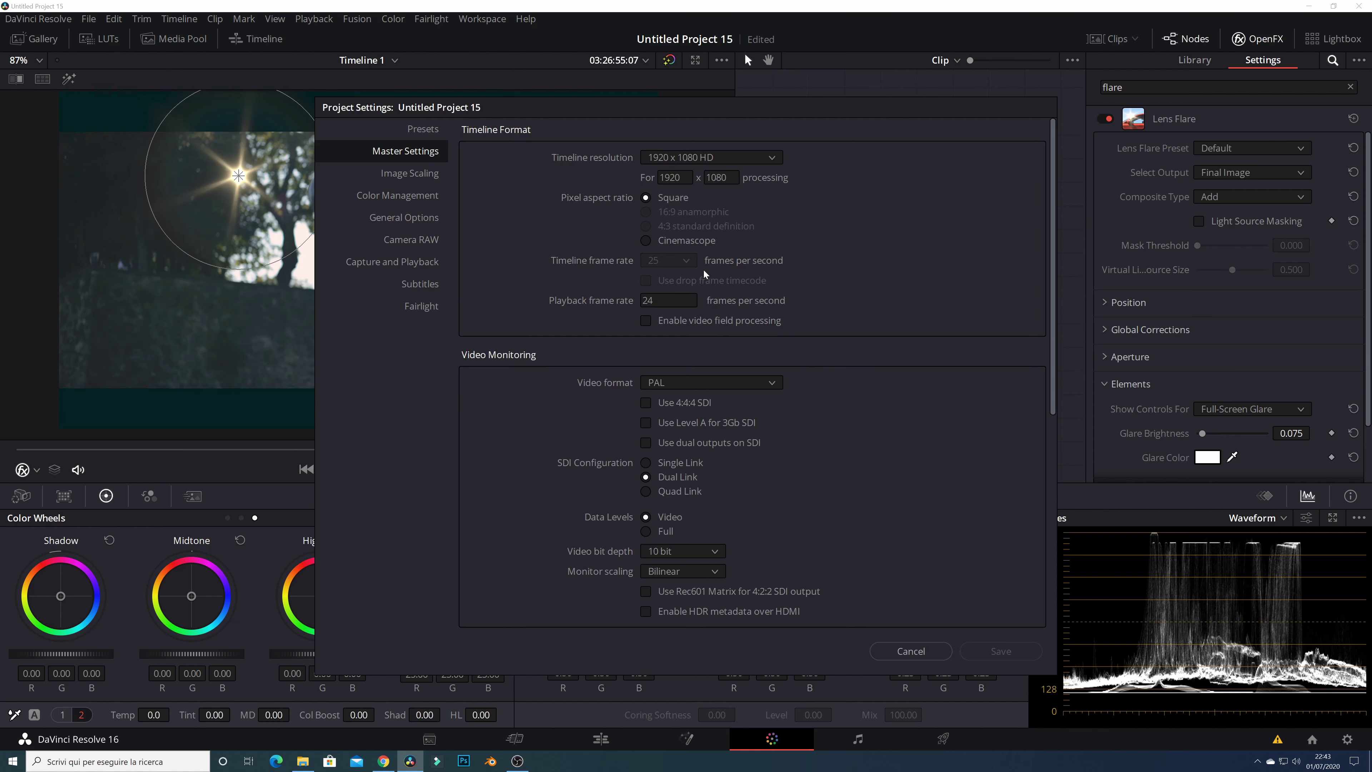
{"action": "scroll", "coordinate": [682, 288], "scroll_direction": "down", "scroll_amount": 2}
{"action": "scroll", "coordinate": [683, 302], "scroll_direction": "up", "scroll_amount": 2}
{"action": "left_click", "coordinate": [644, 300]}
Save a 25 fps playback frame rate and reopen Project Settings.
{"action": "type", "text": "25"}
{"action": "left_click", "coordinate": [1000, 651]}
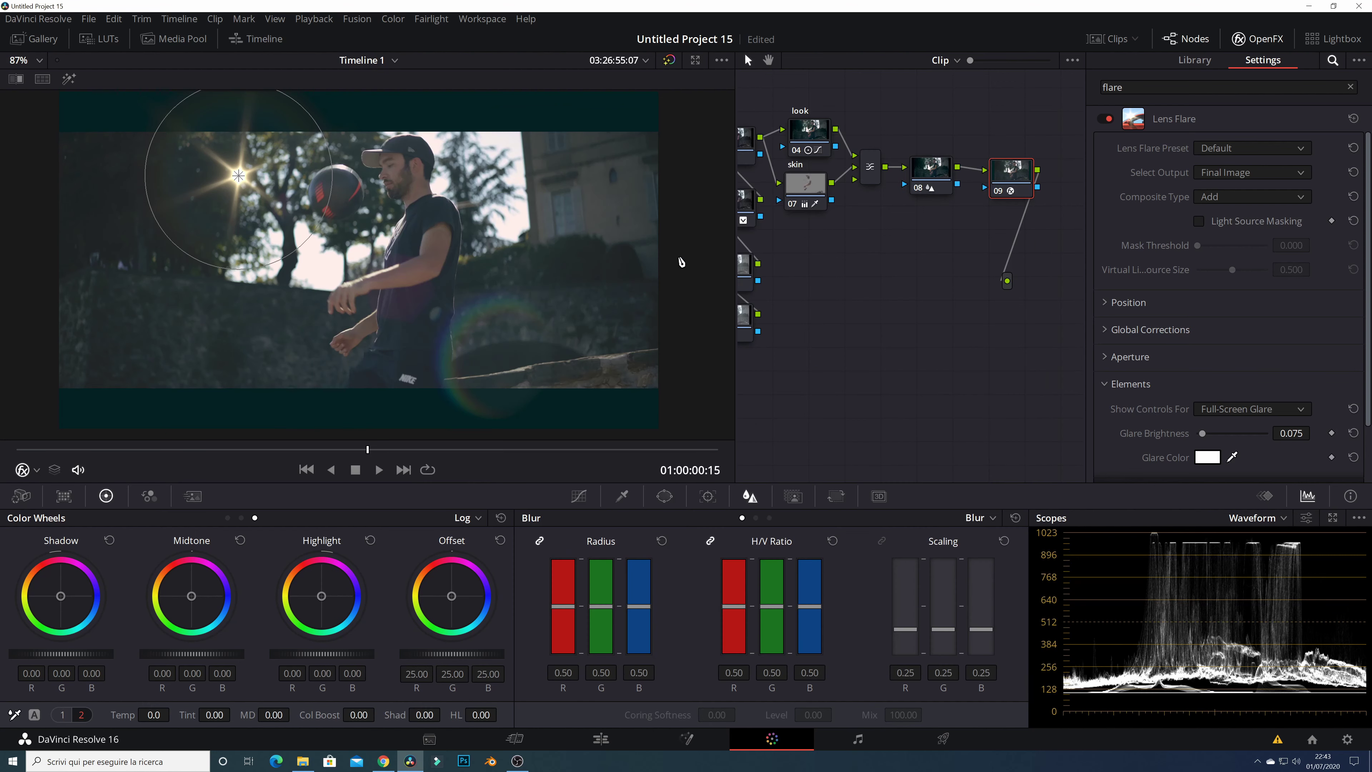
{"action": "left_click", "coordinate": [1347, 739]}
{"action": "scroll", "coordinate": [617, 307], "scroll_direction": "down", "scroll_amount": 2}
{"action": "scroll", "coordinate": [621, 306], "scroll_direction": "down", "scroll_amount": 5}
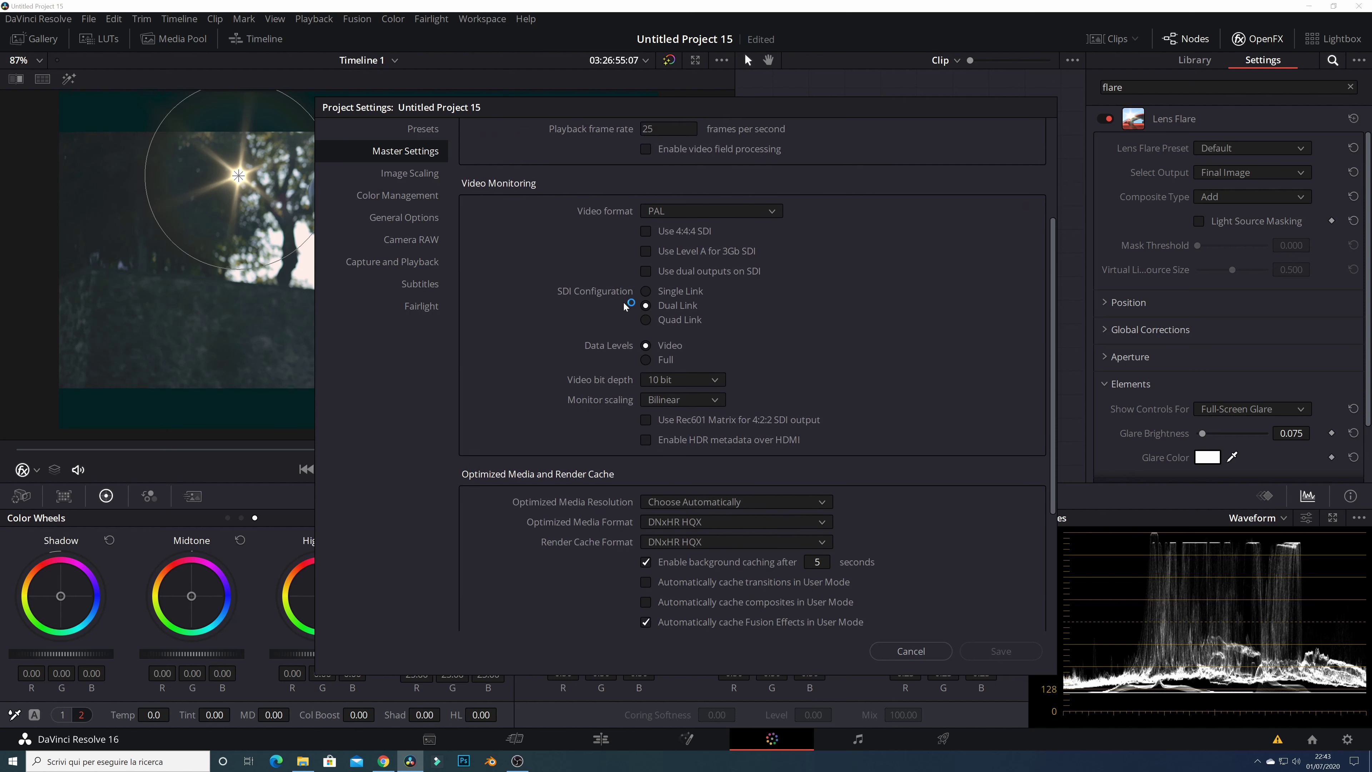
{"action": "scroll", "coordinate": [627, 389], "scroll_direction": "up", "scroll_amount": 4}
Uncheck Image Scaling's Match timeline settings, then discard that change.
{"action": "left_click", "coordinate": [403, 175]}
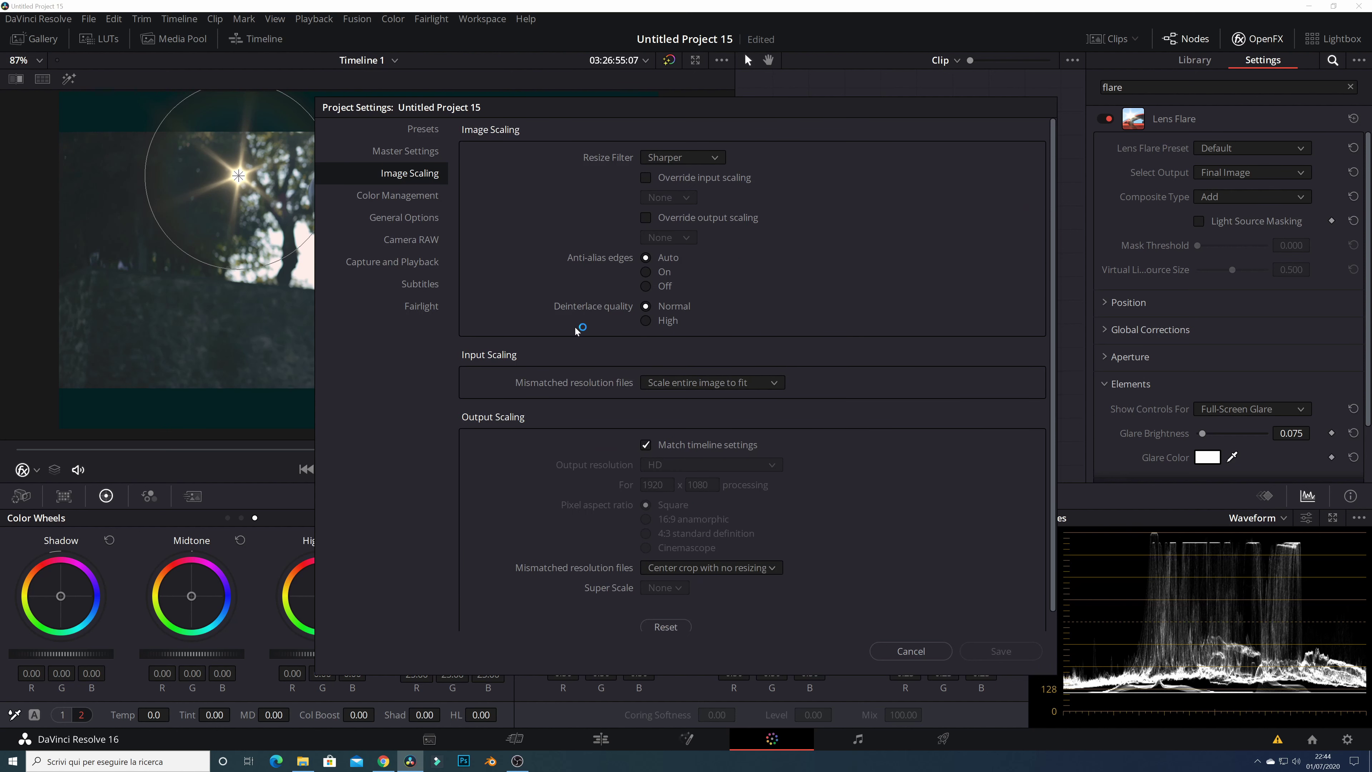
{"action": "left_click", "coordinate": [646, 446]}
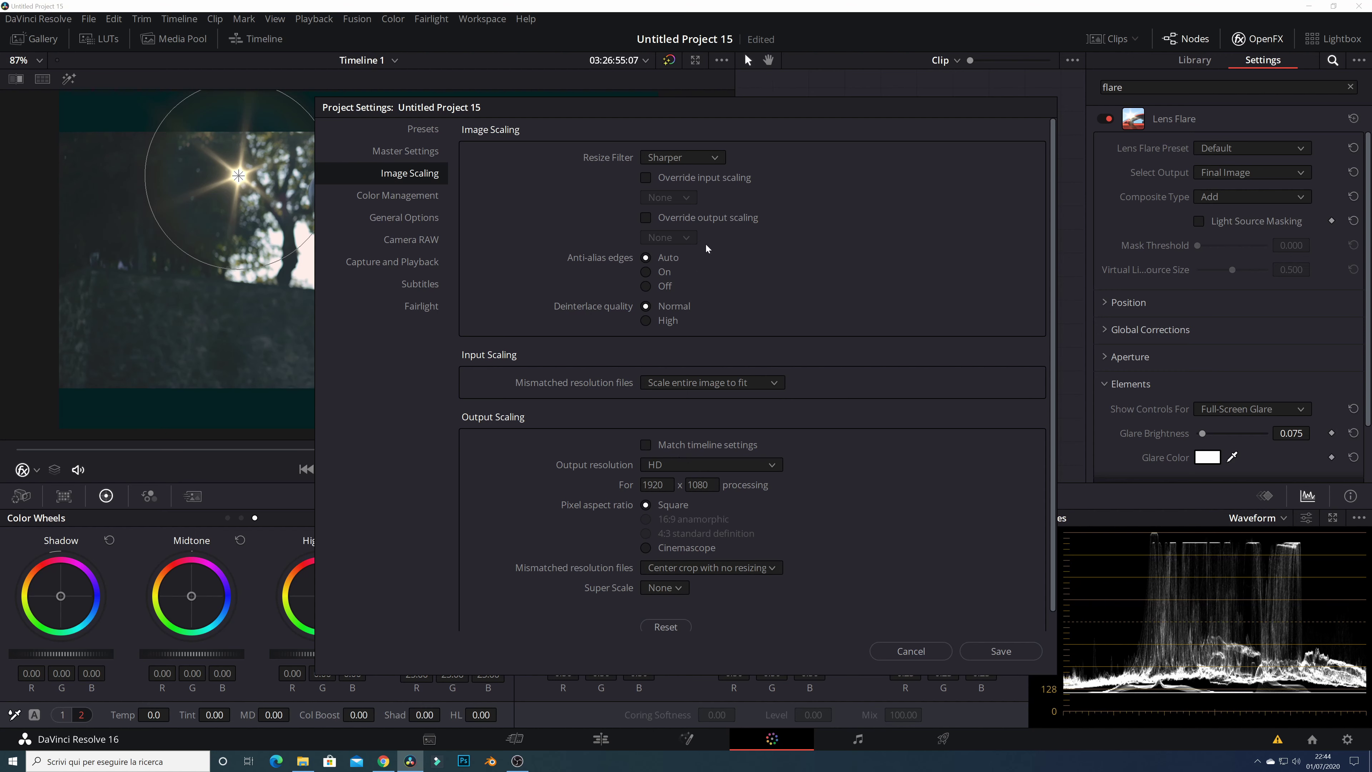
{"action": "left_click", "coordinate": [910, 651]}
Set the timeline resolution to 3840 x 2160 Ultra HD in Master Settings.
{"action": "left_click", "coordinate": [1347, 739]}
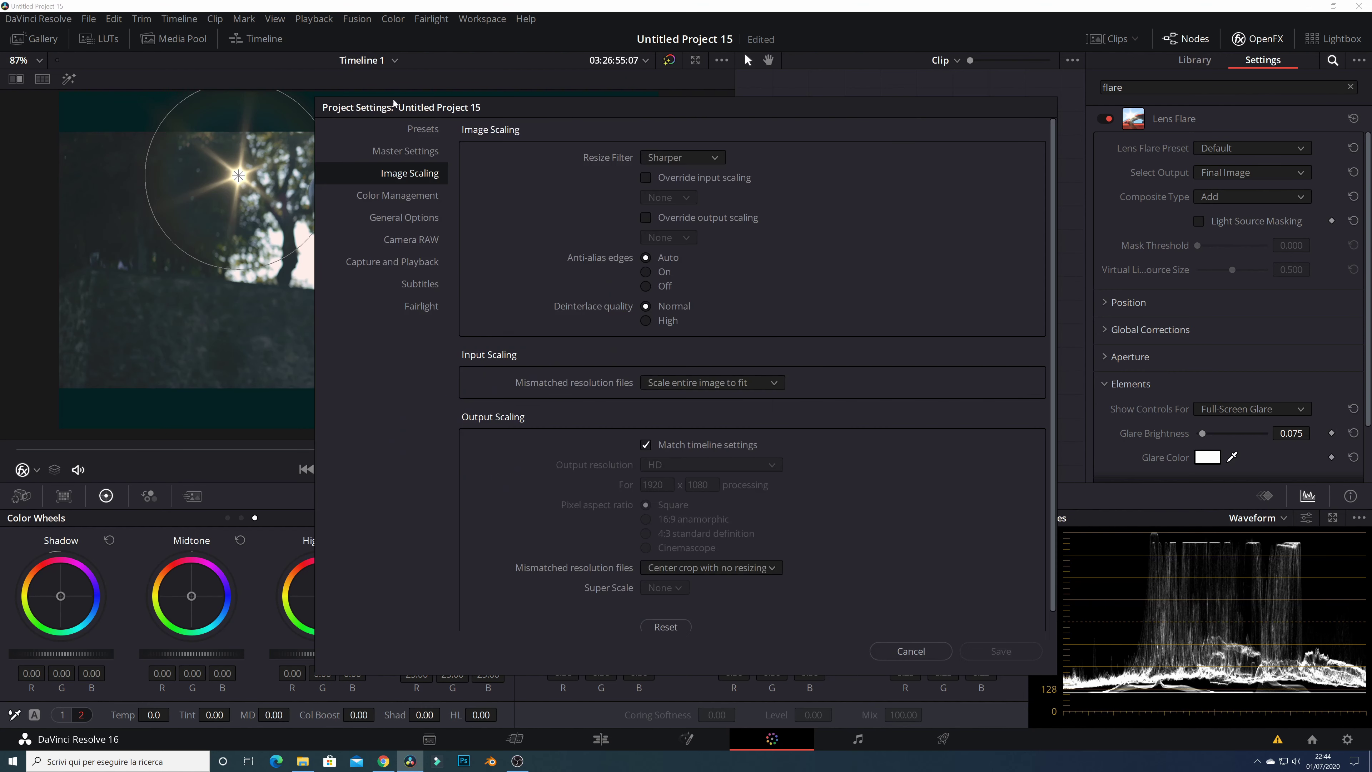
{"action": "left_click", "coordinate": [404, 156]}
{"action": "scroll", "coordinate": [702, 216], "scroll_direction": "up", "scroll_amount": 5}
{"action": "left_click", "coordinate": [729, 158]}
{"action": "left_click", "coordinate": [718, 254]}
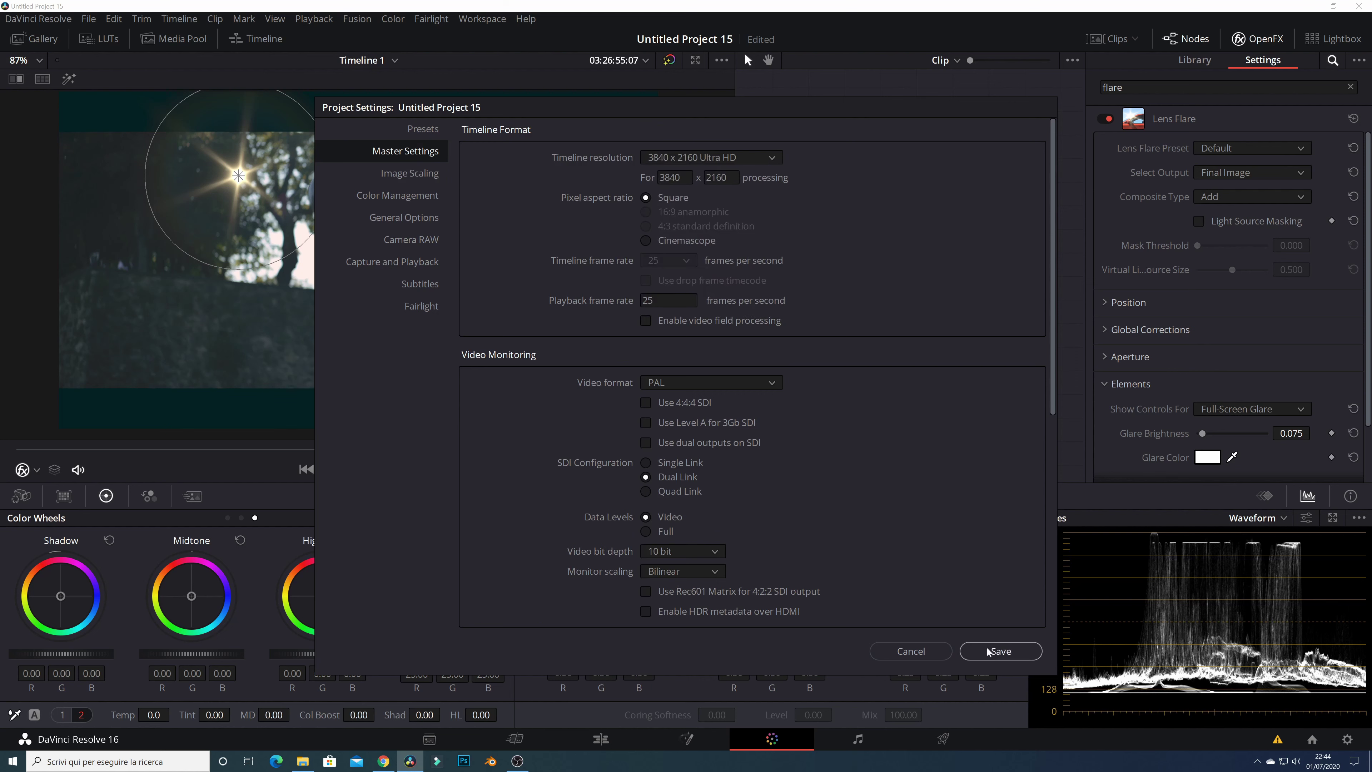
Unlink output resolution from the timeline, enter a custom output height, and save.
{"action": "left_click", "coordinate": [416, 183]}
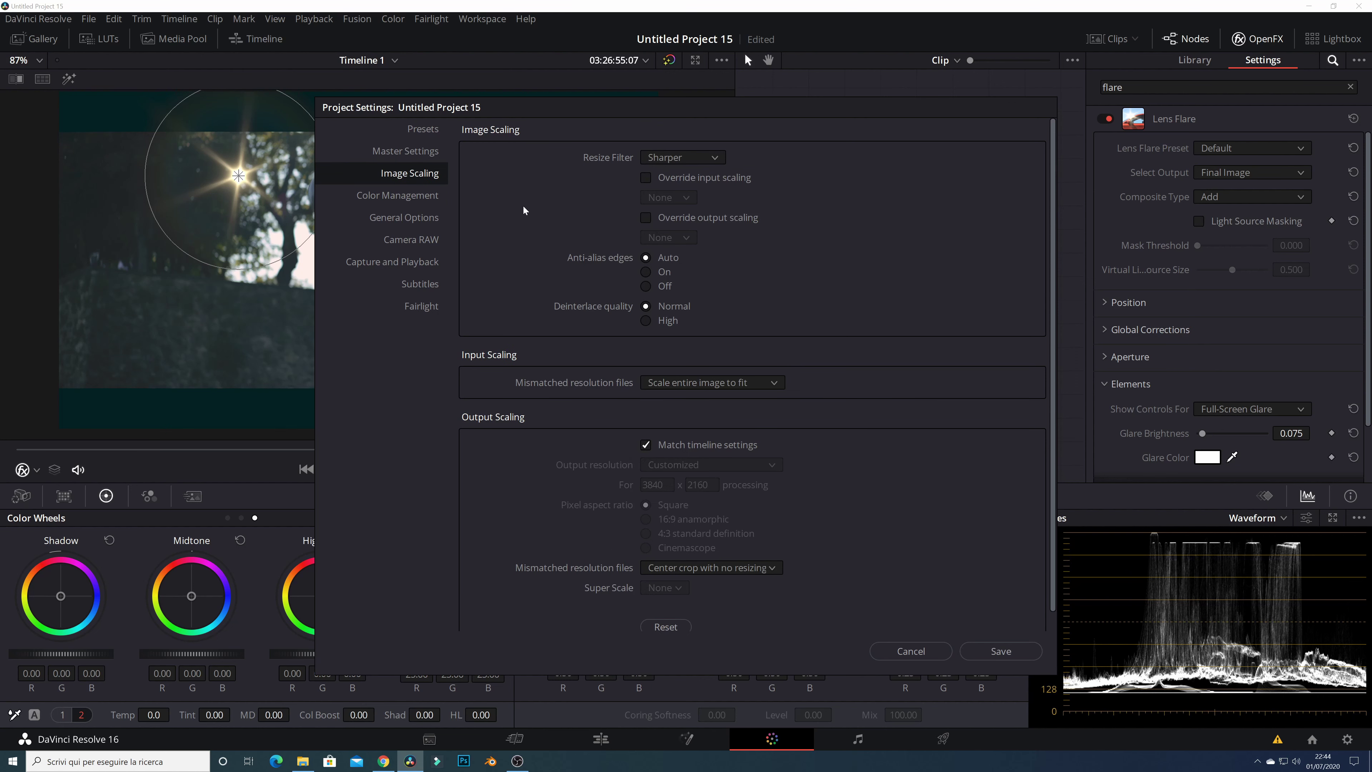
{"action": "left_click", "coordinate": [645, 444]}
{"action": "key", "text": "Tab"}
{"action": "type", "text": "1080"}
{"action": "left_click", "coordinate": [999, 650]}
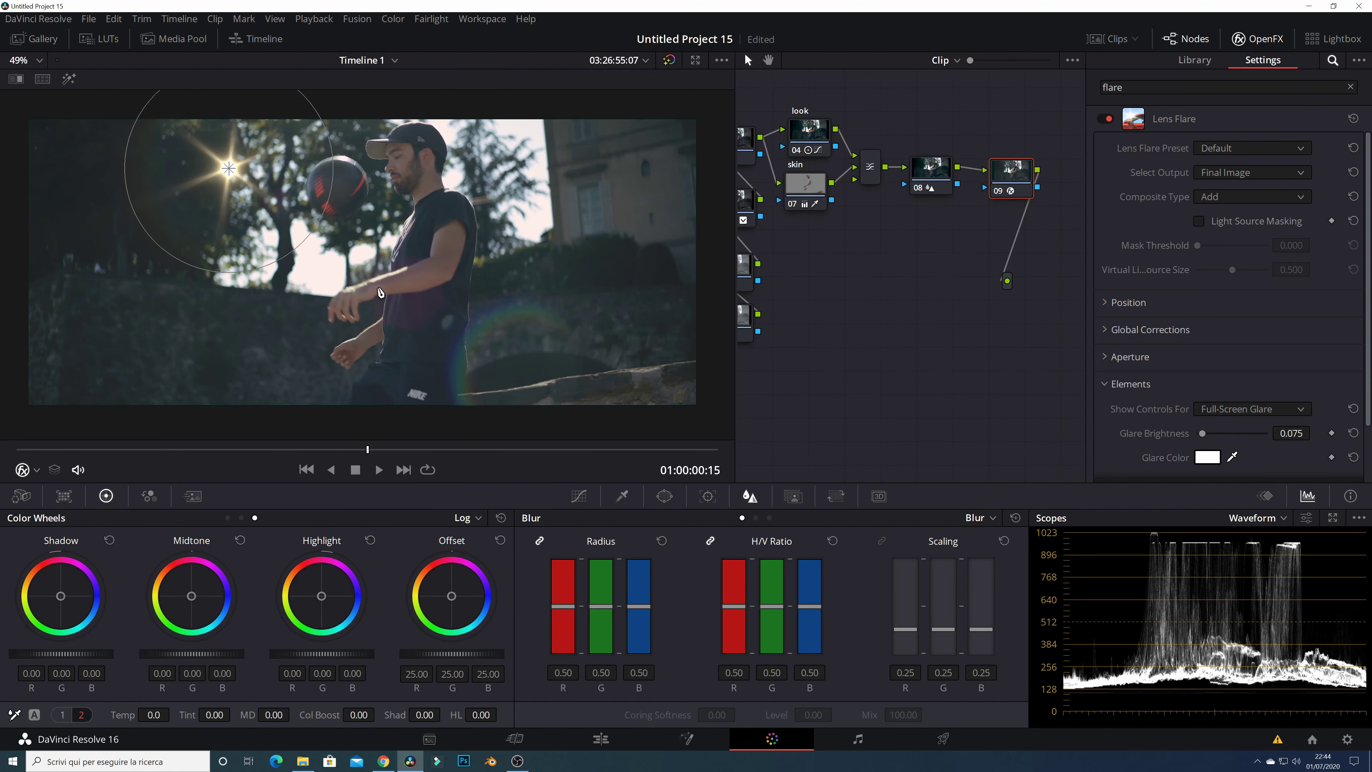
Apply the MIR-I 2.8/37 flare preset and place the flare at the upper-right sun.
{"action": "scroll", "coordinate": [530, 265], "scroll_direction": "down", "scroll_amount": 1}
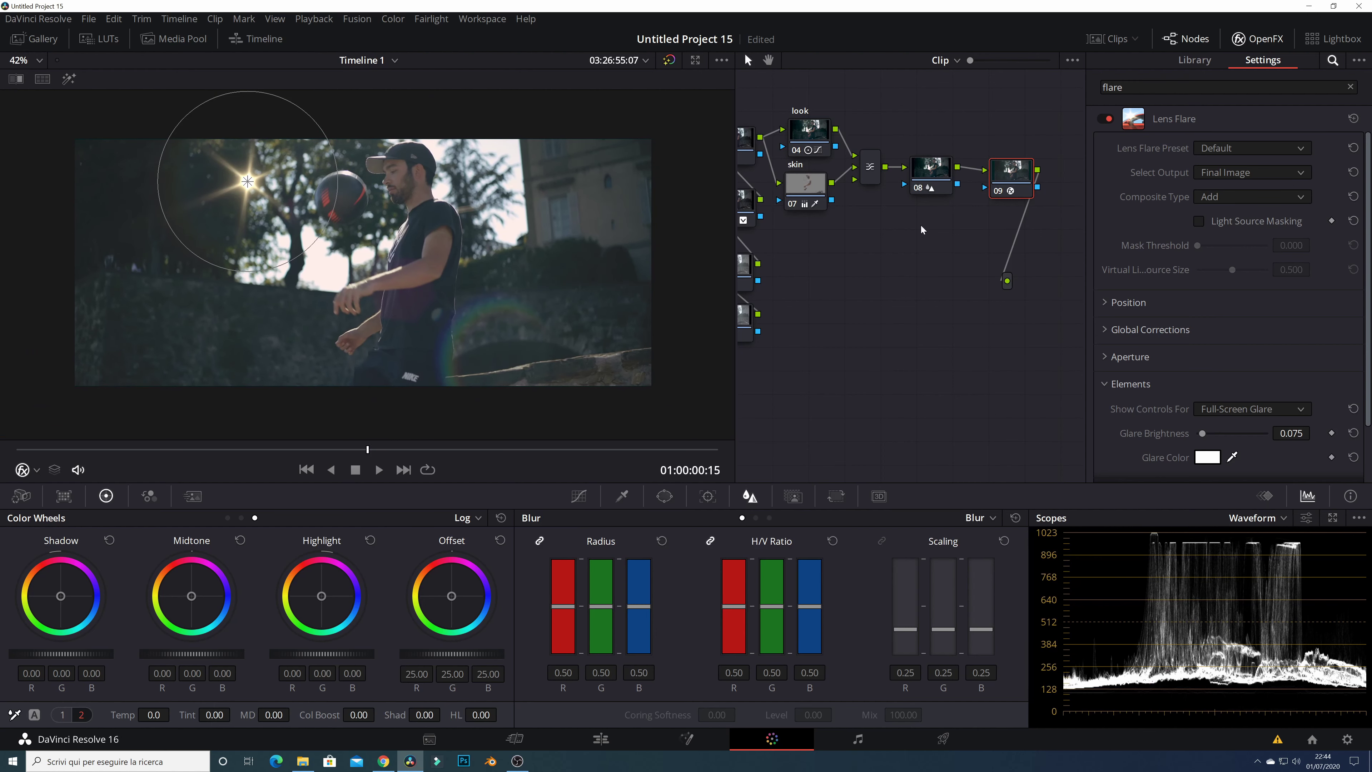
{"action": "left_click", "coordinate": [1231, 148]}
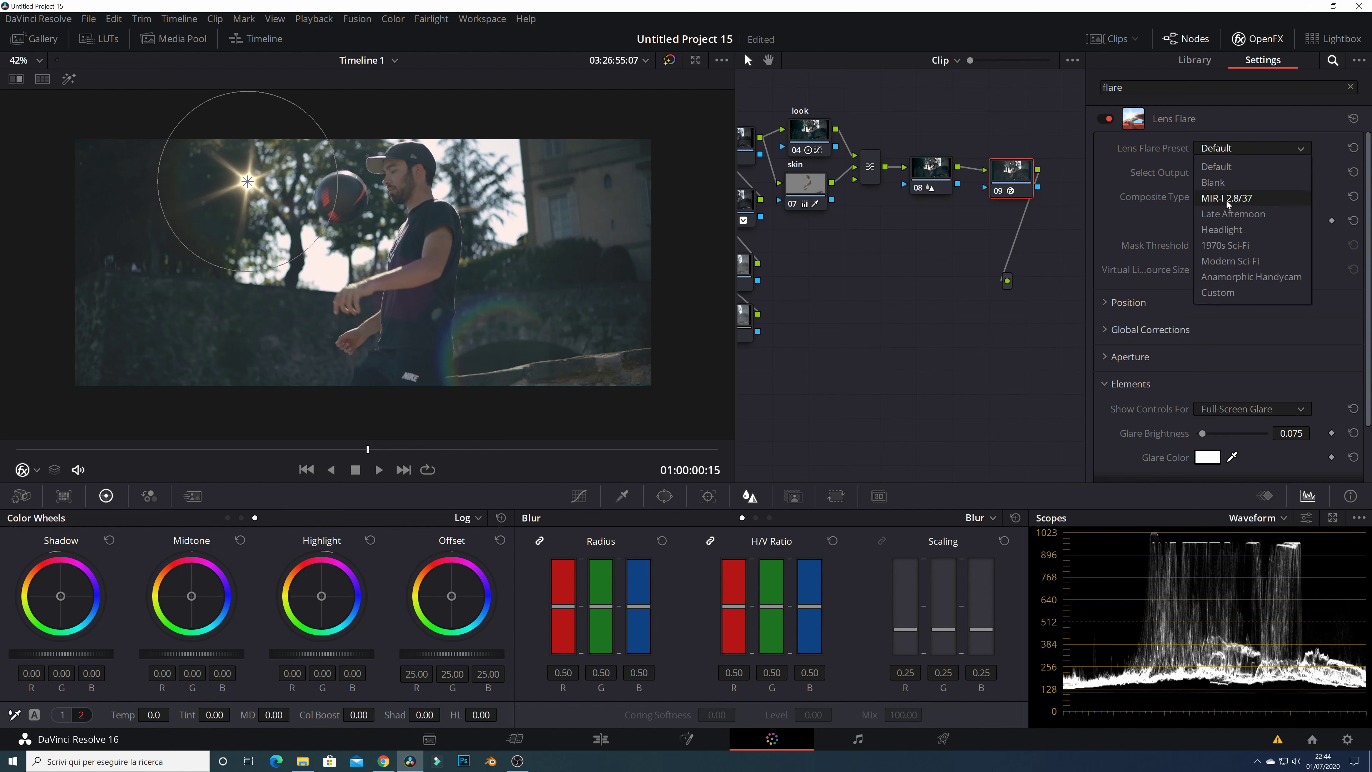
{"action": "left_click", "coordinate": [1235, 199]}
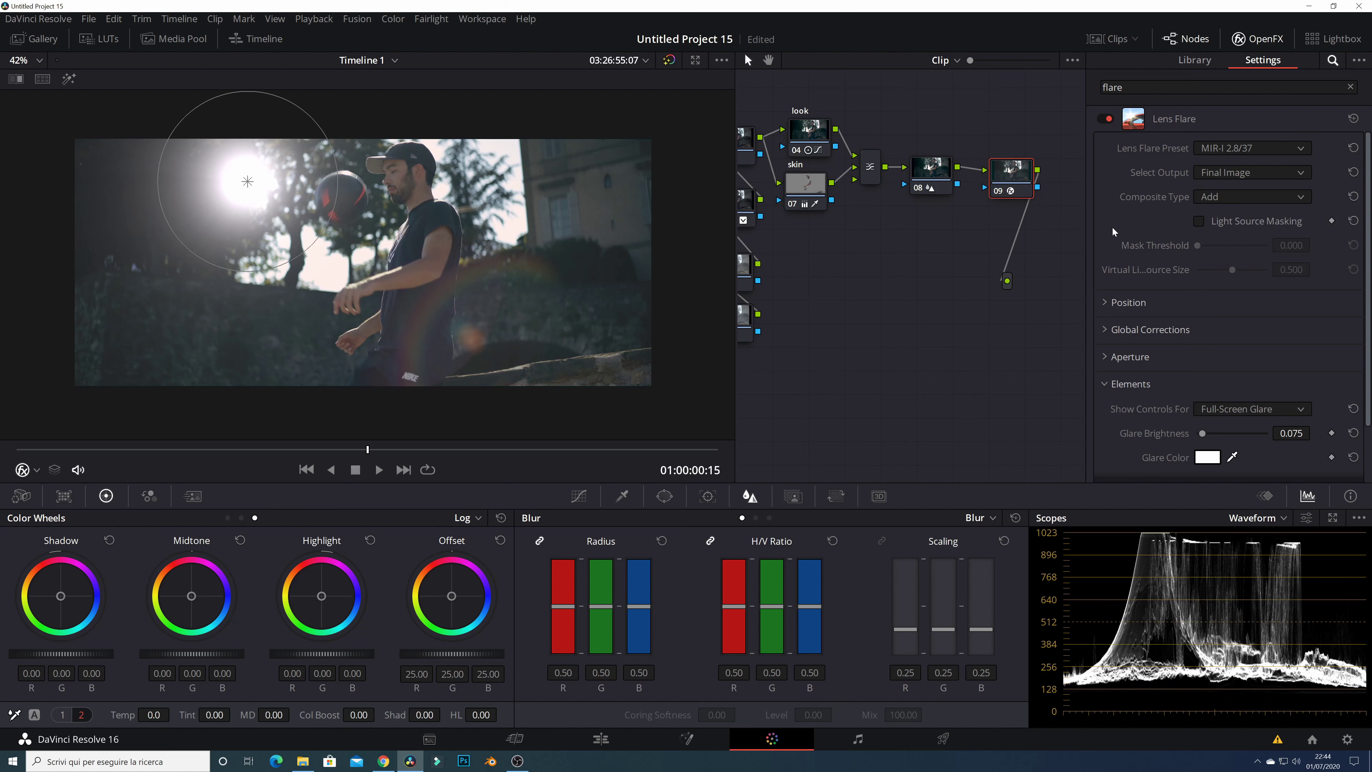
{"action": "left_click_drag", "start_coordinate": [278, 186], "coordinate": [531, 148]}
{"action": "left_click_drag", "start_coordinate": [509, 145], "coordinate": [511, 145]}
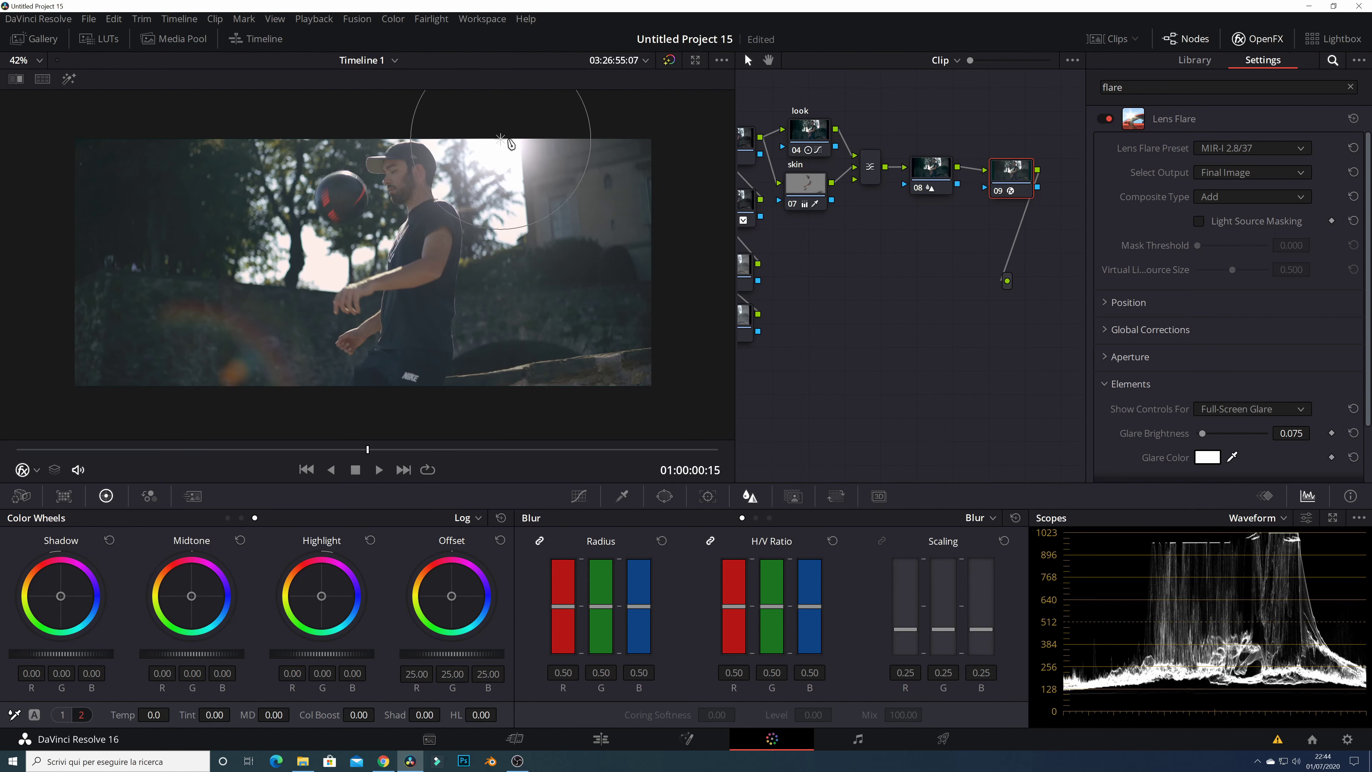
Set the flare's Composite Type to Screen and save the project.
{"action": "scroll", "coordinate": [621, 184], "scroll_direction": "down", "scroll_amount": 1}
{"action": "left_click", "coordinate": [1238, 195]}
{"action": "left_click", "coordinate": [1248, 294]}
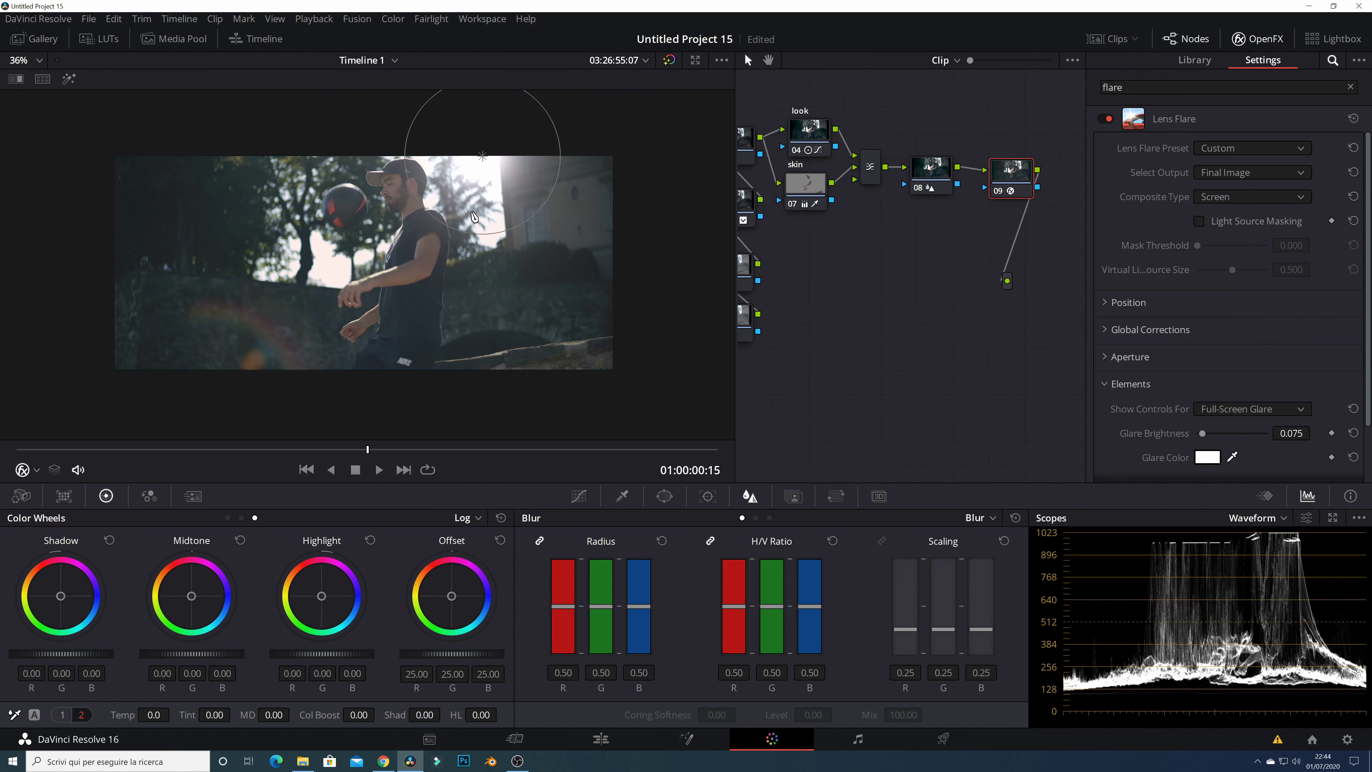
{"action": "key", "text": "ctrl+s"}
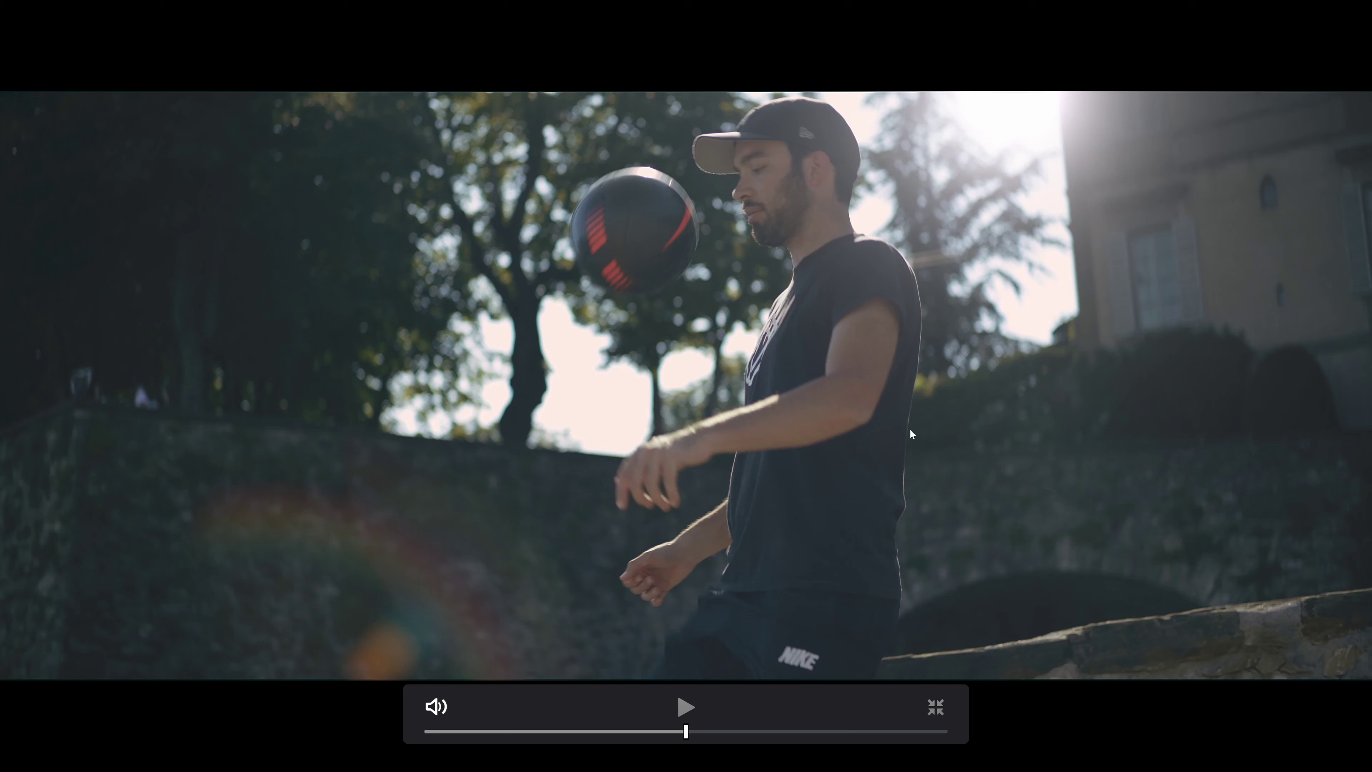
Exit fullscreen preview and grab a still of the current grade from the viewer.
{"action": "key", "text": "Escape"}
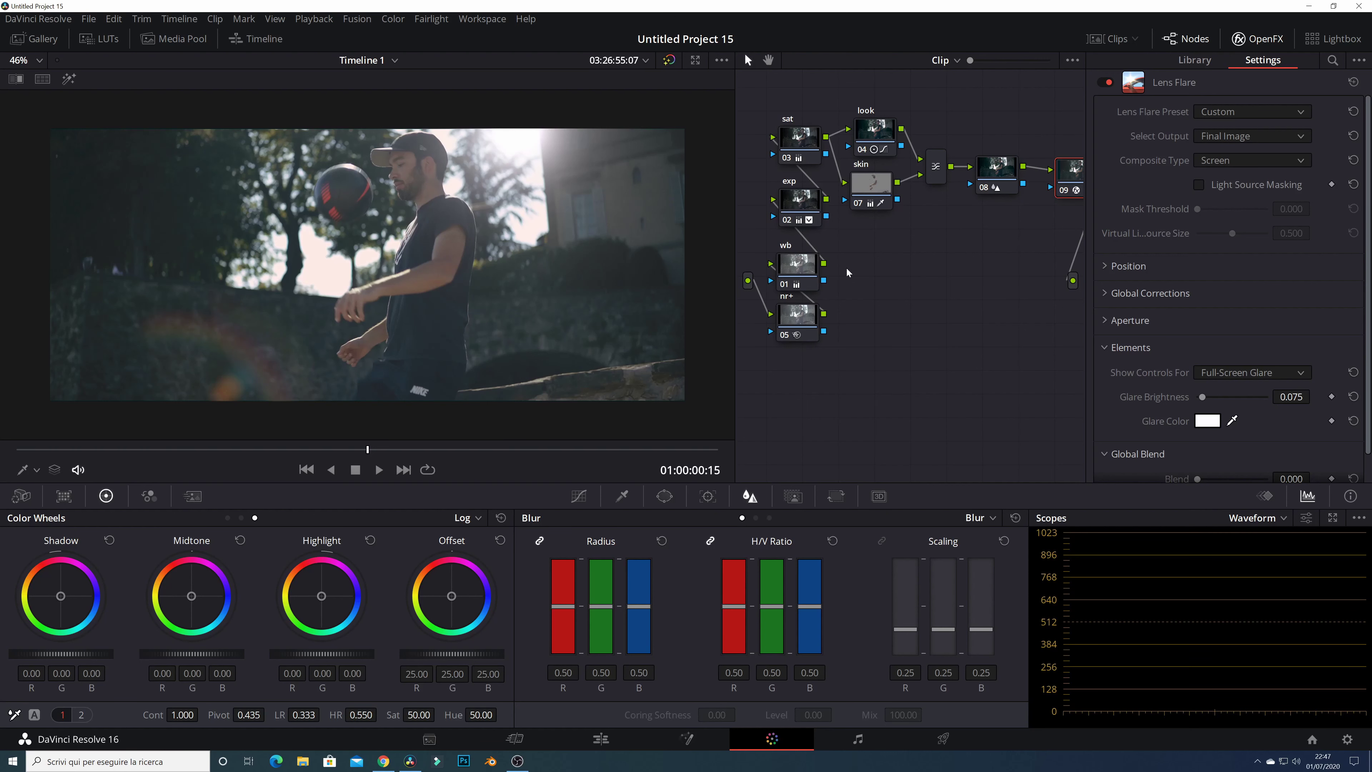
{"action": "right_click", "coordinate": [446, 255]}
{"action": "left_click", "coordinate": [448, 255]}
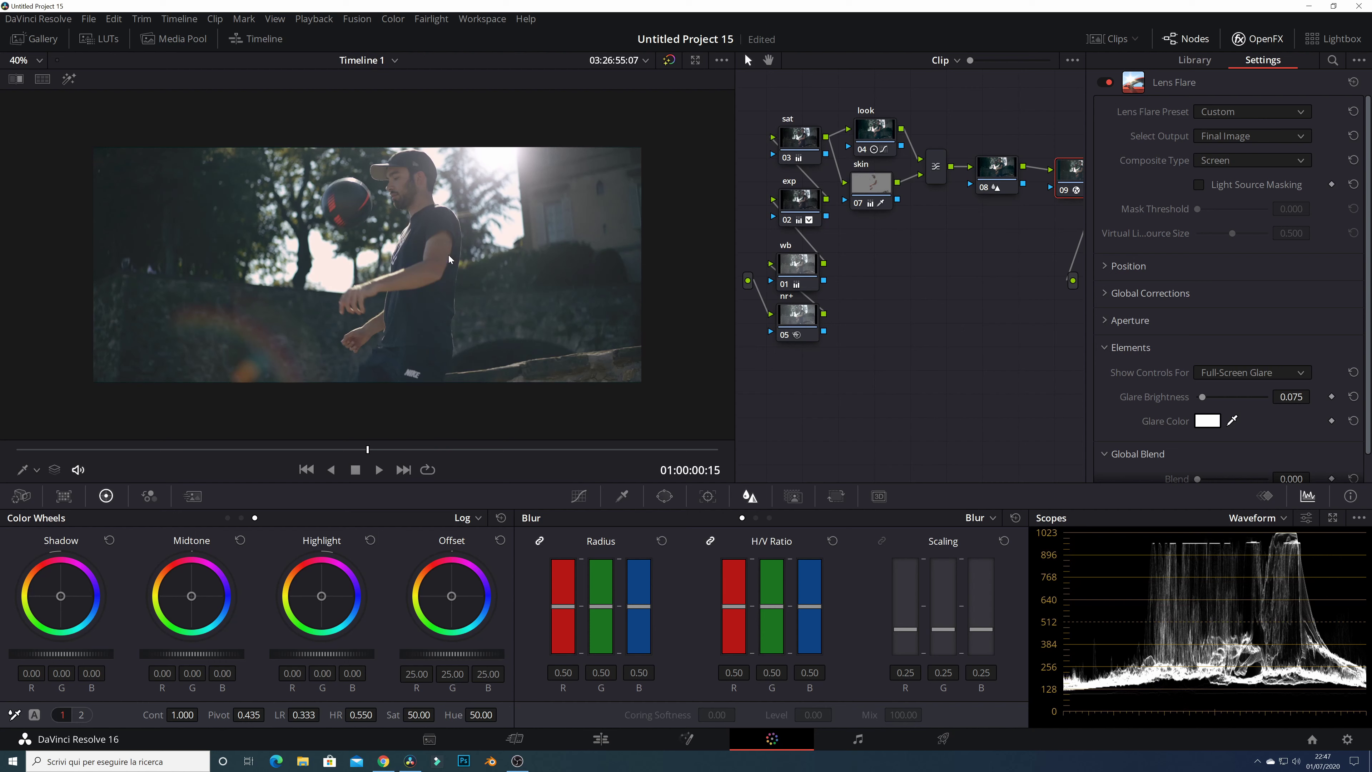
{"action": "scroll", "coordinate": [1002, 240], "scroll_direction": "right", "scroll_amount": 2}
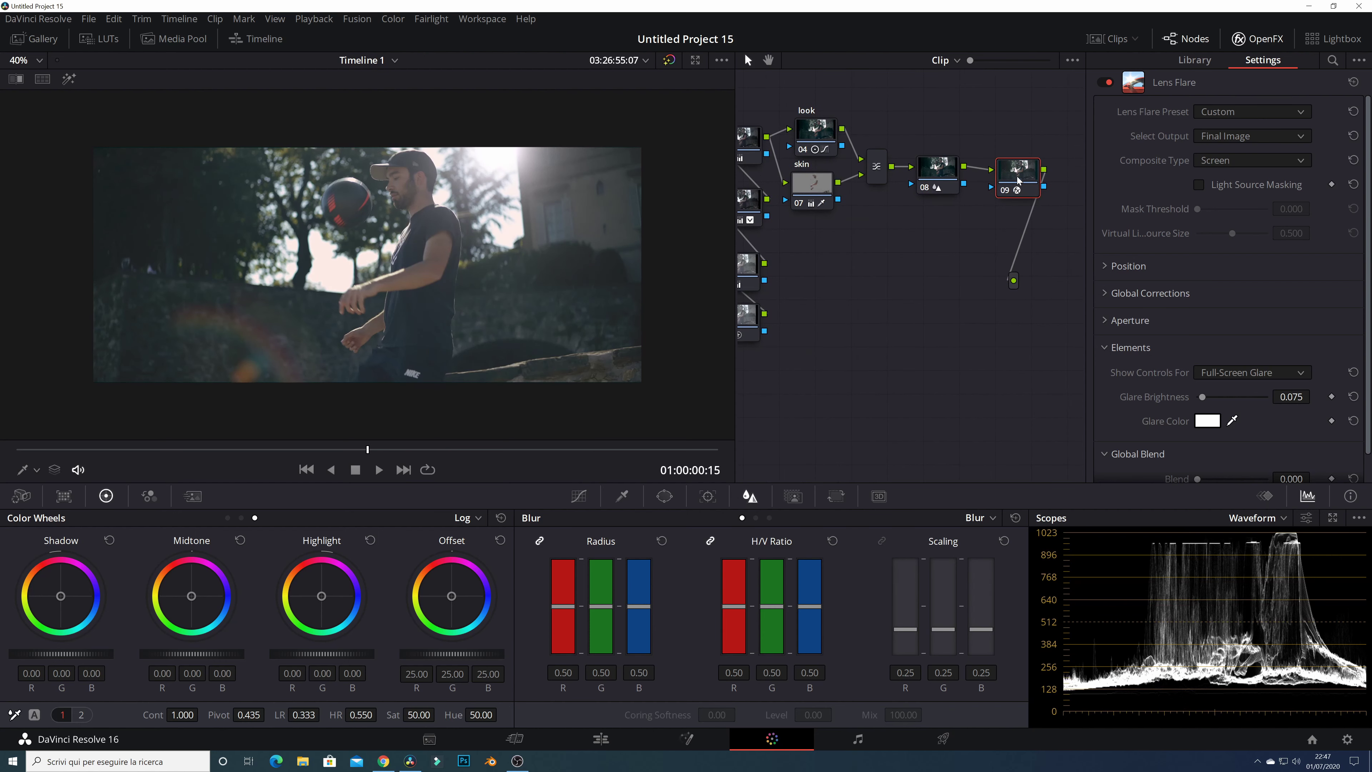
Delete the sat, exp and wb nodes and reset the remaining node's grade.
{"action": "left_click", "coordinate": [34, 38]}
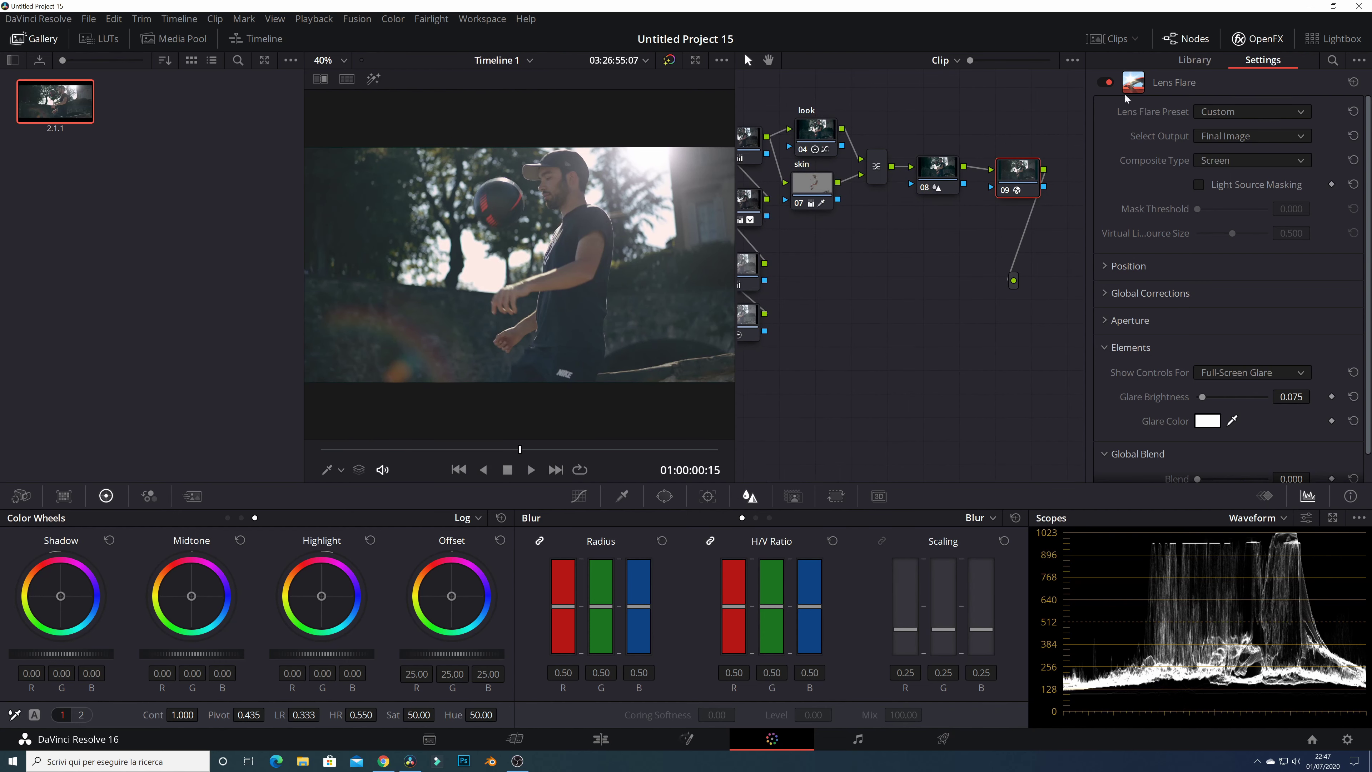
{"action": "scroll", "coordinate": [1039, 106], "scroll_direction": "left", "scroll_amount": 3}
{"action": "left_click_drag", "start_coordinate": [941, 106], "coordinate": [805, 292]}
{"action": "key", "text": "Delete"}
{"action": "right_click", "coordinate": [841, 311]}
{"action": "left_click", "coordinate": [851, 314]}
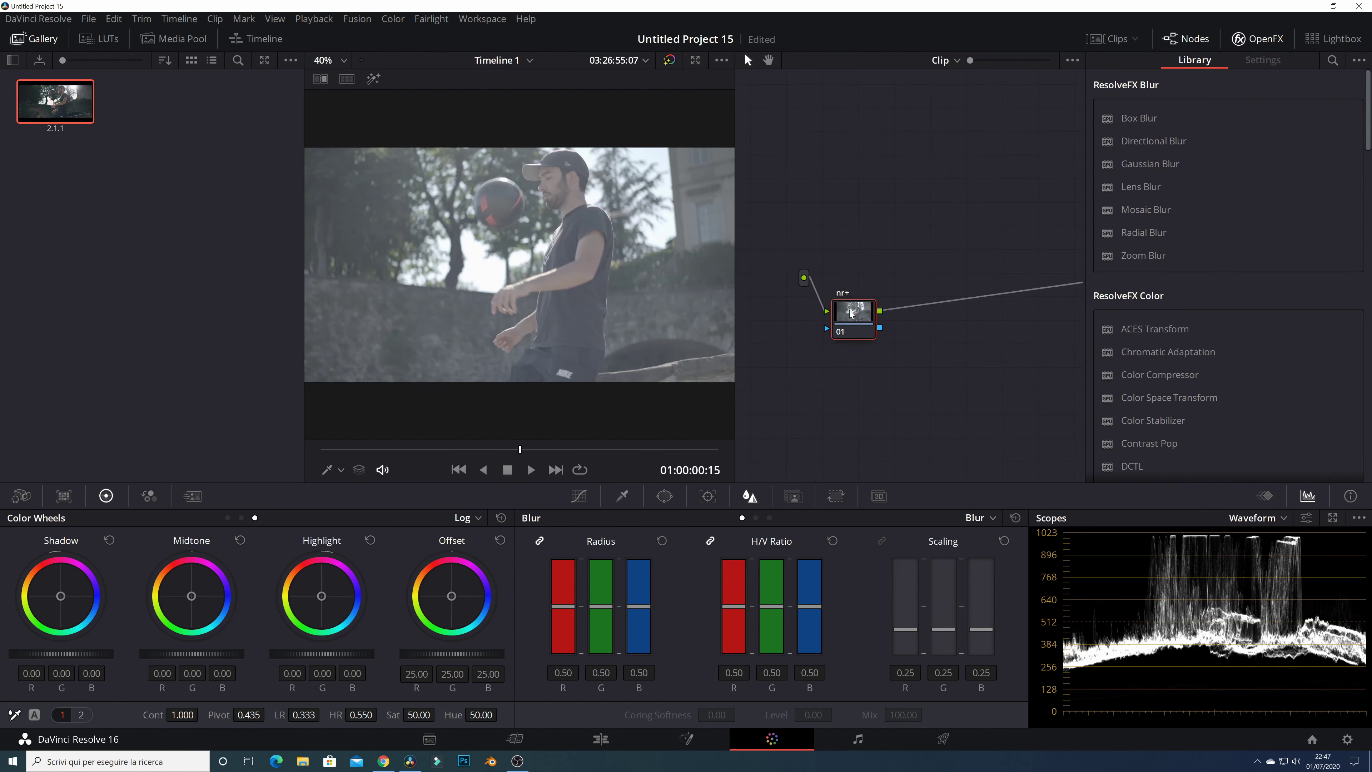
Enable Image Wipe against still 2.1.1, shift the split left, and bring up the still's Apply Grade options.
{"action": "left_click", "coordinate": [320, 79]}
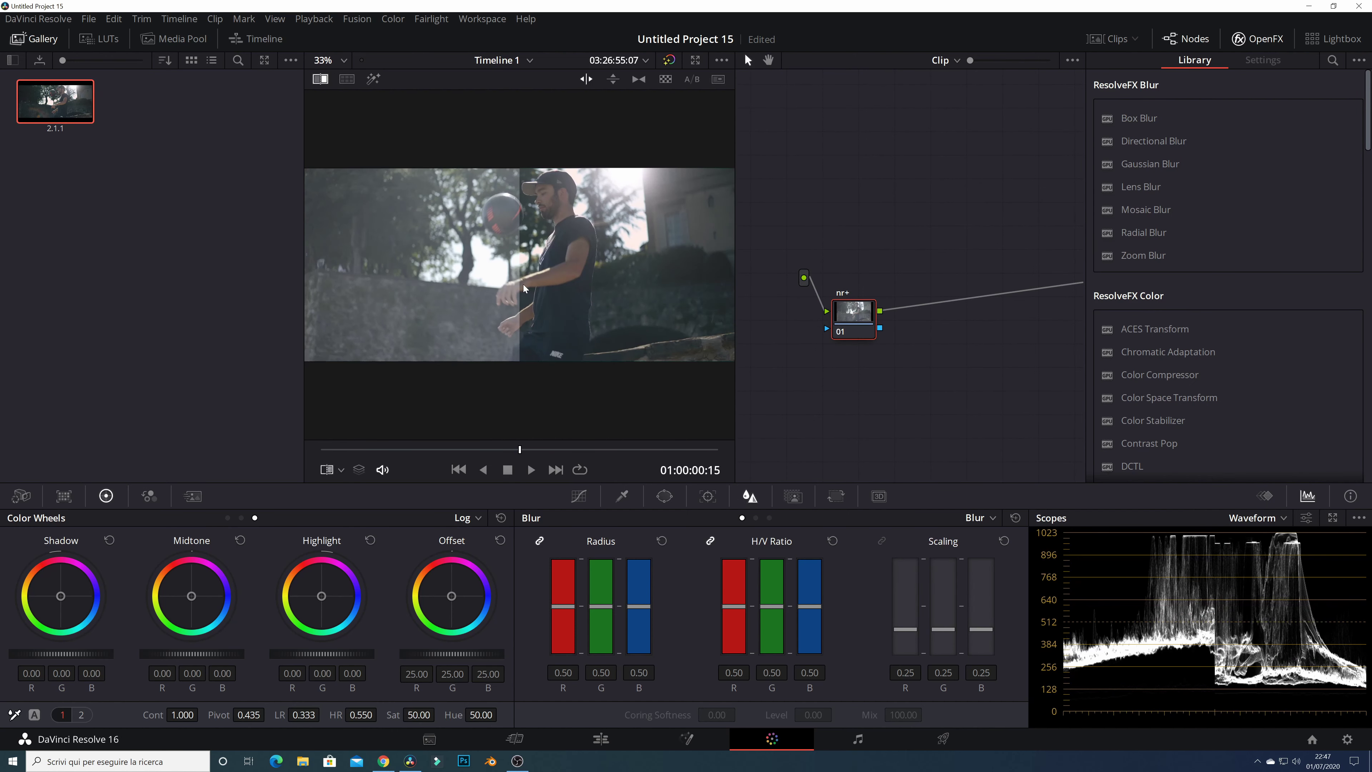
{"action": "left_click", "coordinate": [22, 39]}
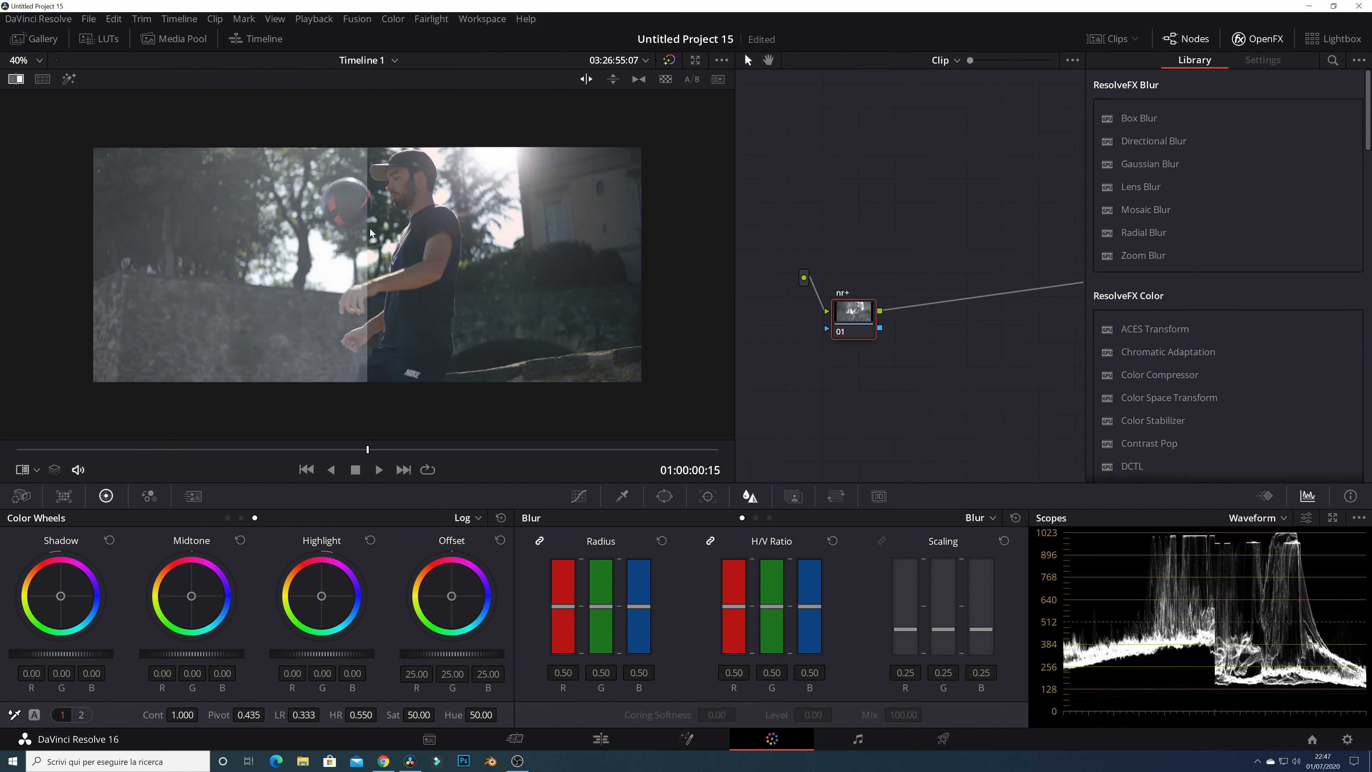
{"action": "mouse_move", "coordinate": [365, 228]}
{"action": "left_mouse_down"}
{"action": "mouse_move", "coordinate": [61, 261]}
{"action": "mouse_move", "coordinate": [1367, 321]}
{"action": "mouse_move", "coordinate": [125, 271]}
{"action": "mouse_move", "coordinate": [697, 264]}
{"action": "mouse_move", "coordinate": [385, 254]}
{"action": "left_mouse_up"}
{"action": "left_click", "coordinate": [33, 38]}
{"action": "right_click", "coordinate": [55, 101]}
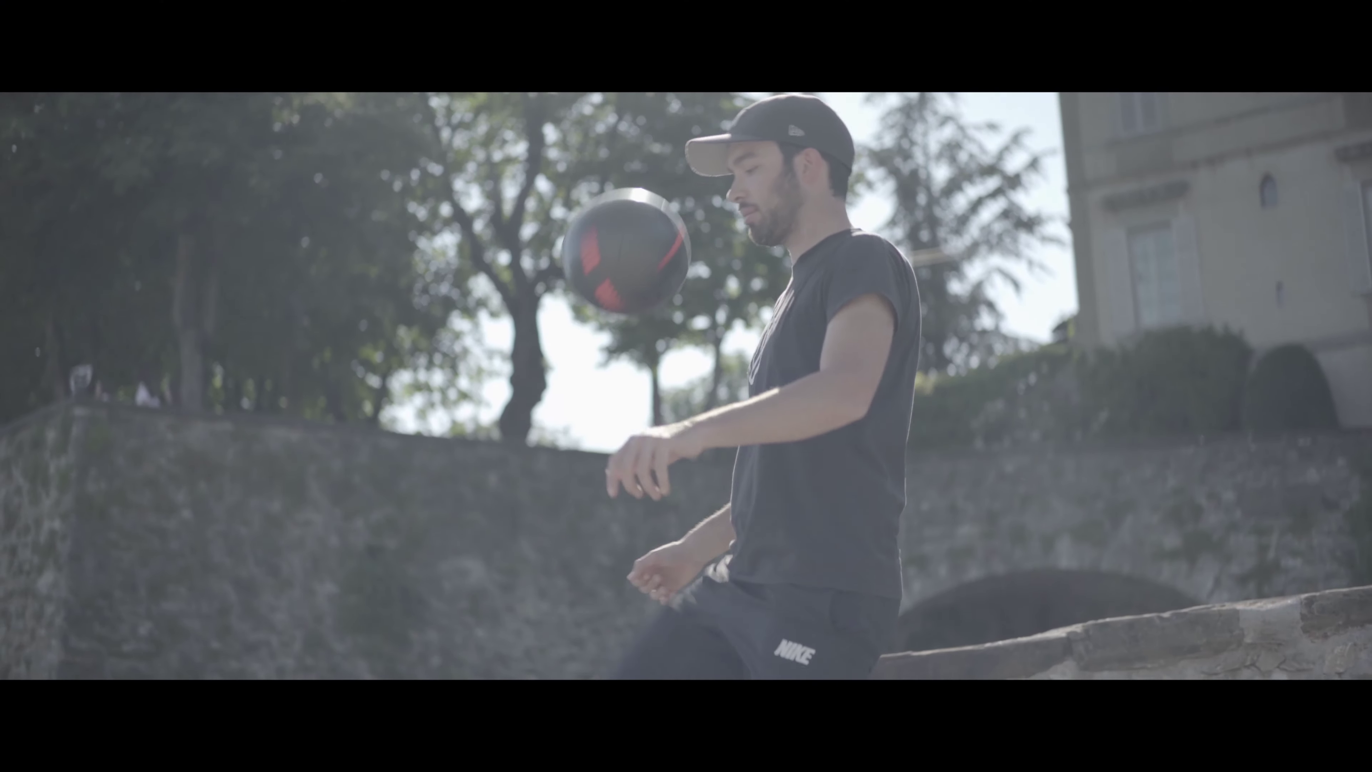